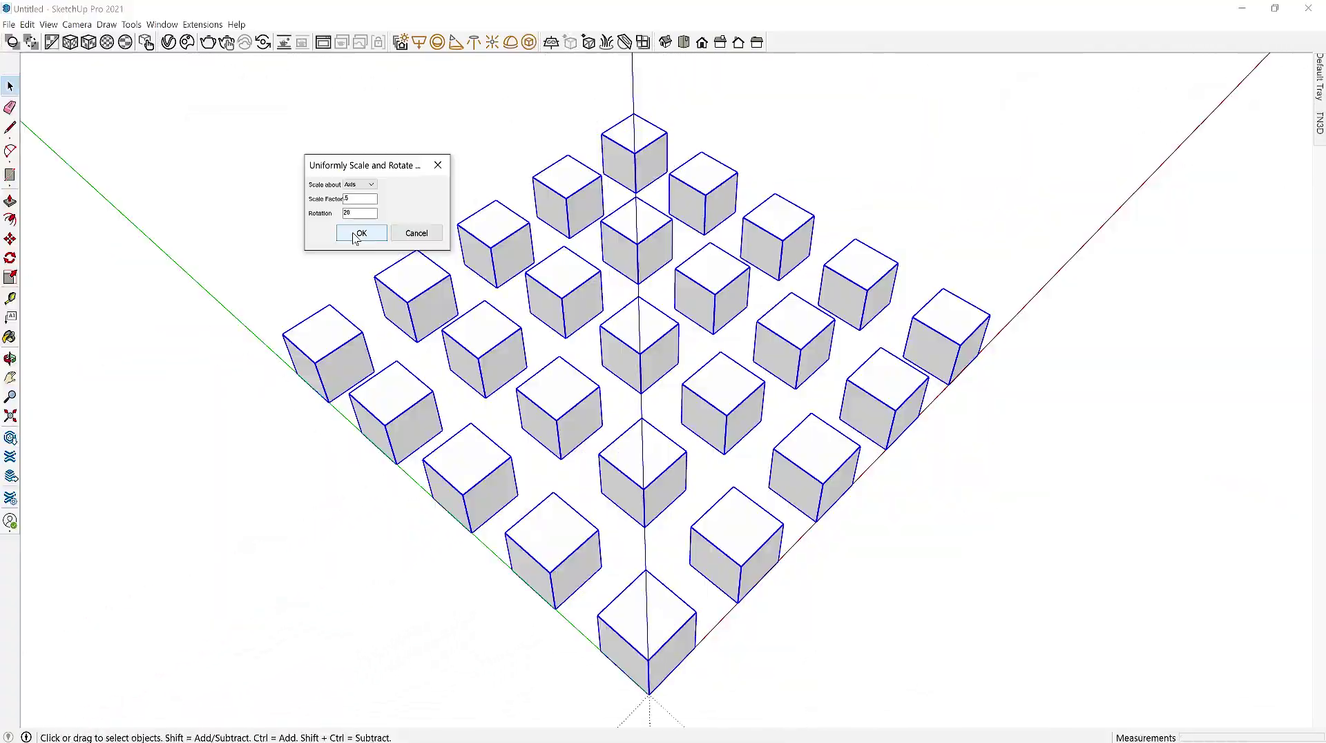
Deselect the terrain, select the whole floor plan, then isolate the top-right room wall.
left_click(354, 231)
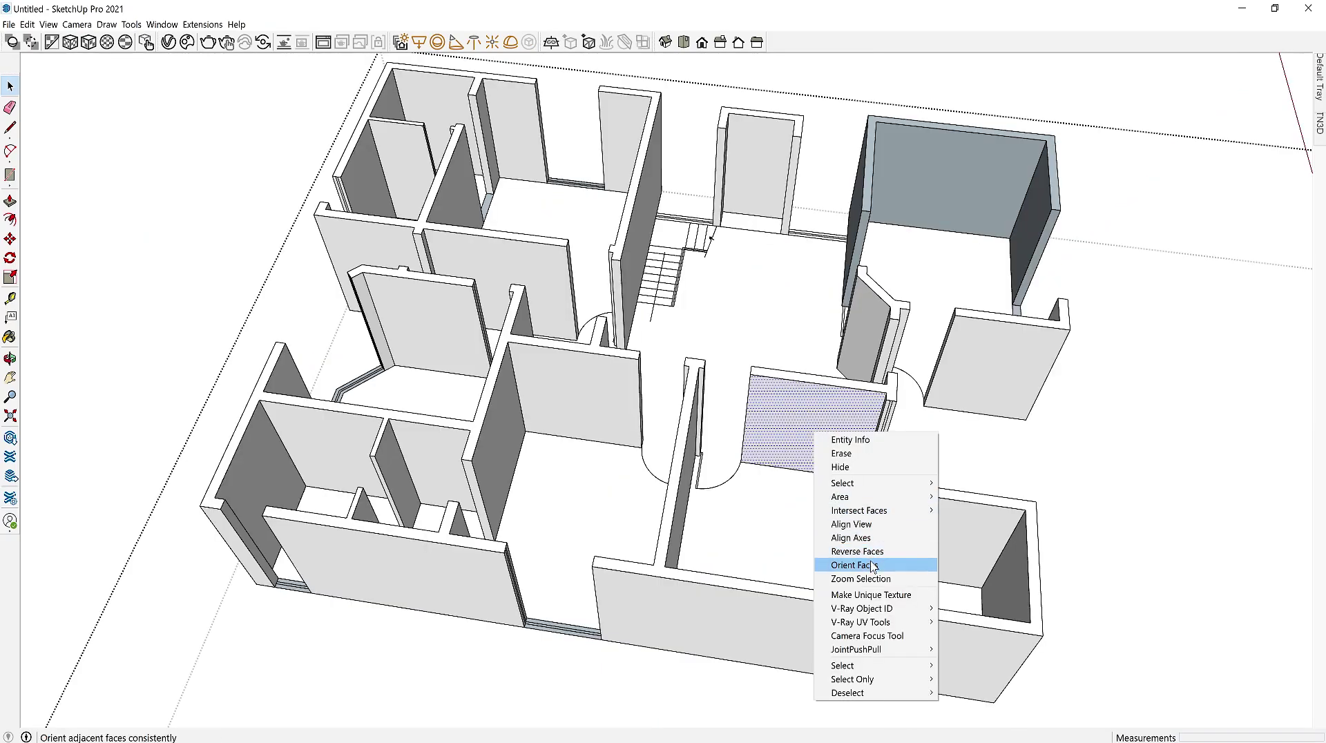
right_click(863, 183)
right_click(928, 201)
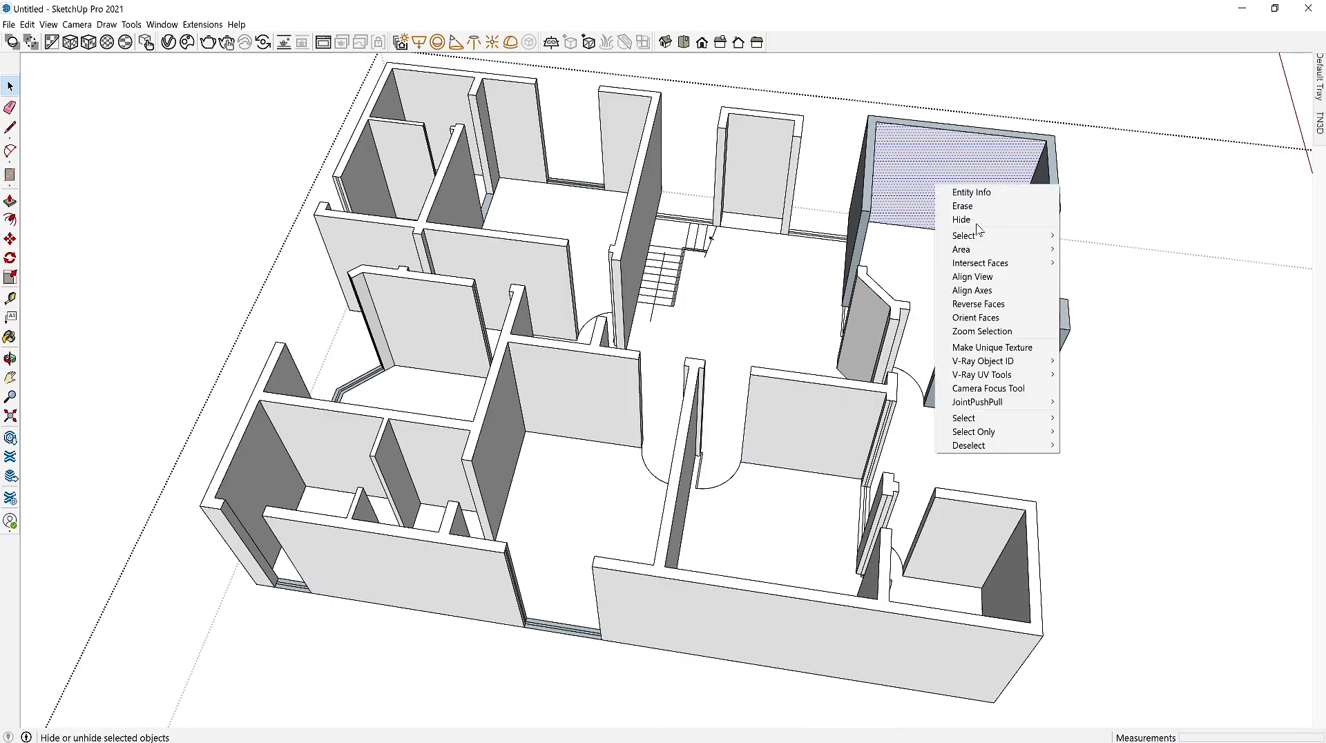
key("ctrl+a")
right_click(908, 170)
left_click(974, 373)
left_click(882, 169)
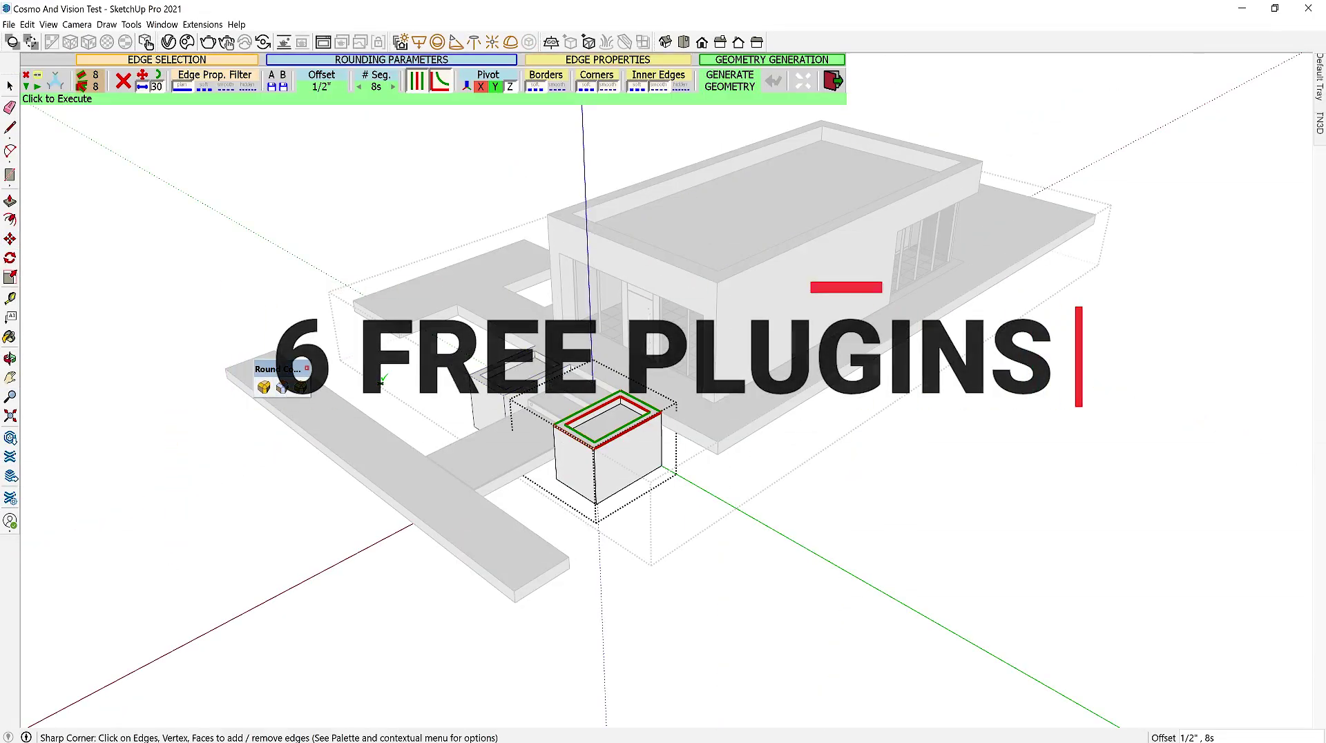
Raise the RoundCorner offset to 1" and lengthen the walkway by moving its end face.
left_click(321, 87)
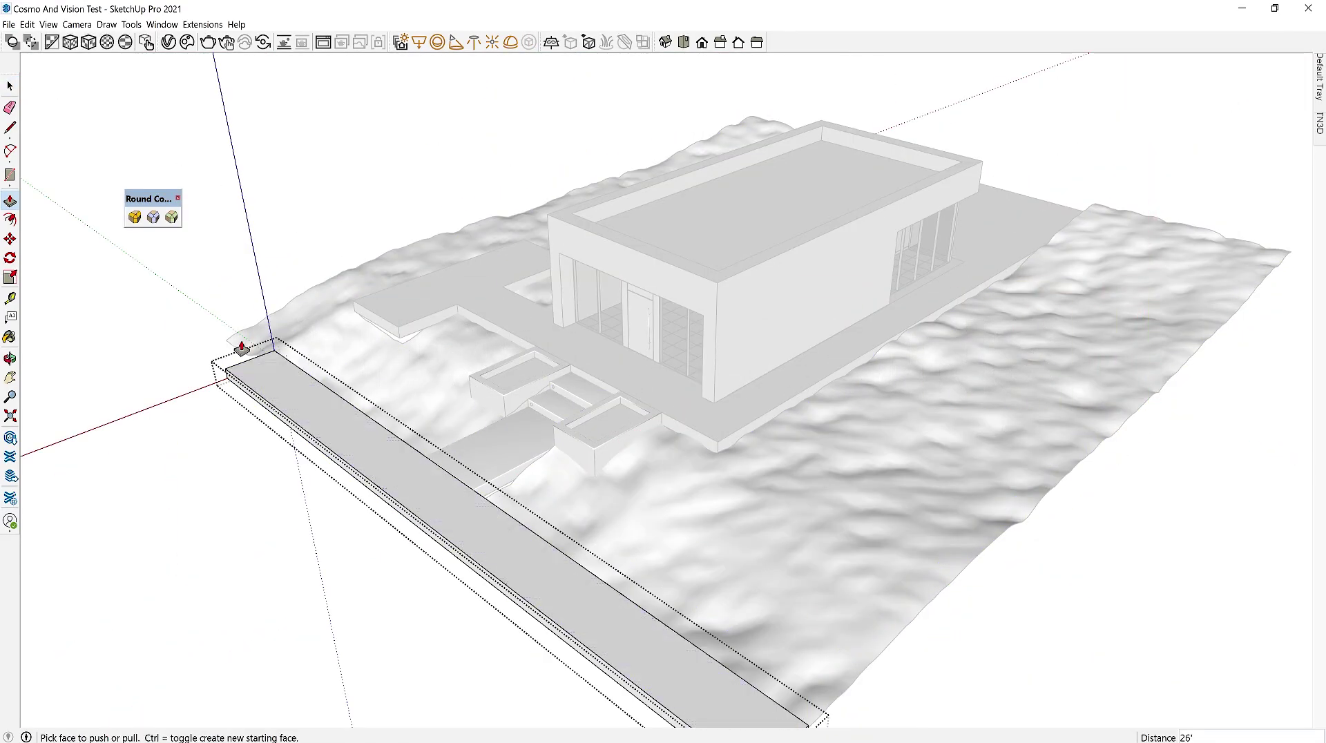
key("m")
left_click(227, 359)
left_click(183, 331)
key("space")
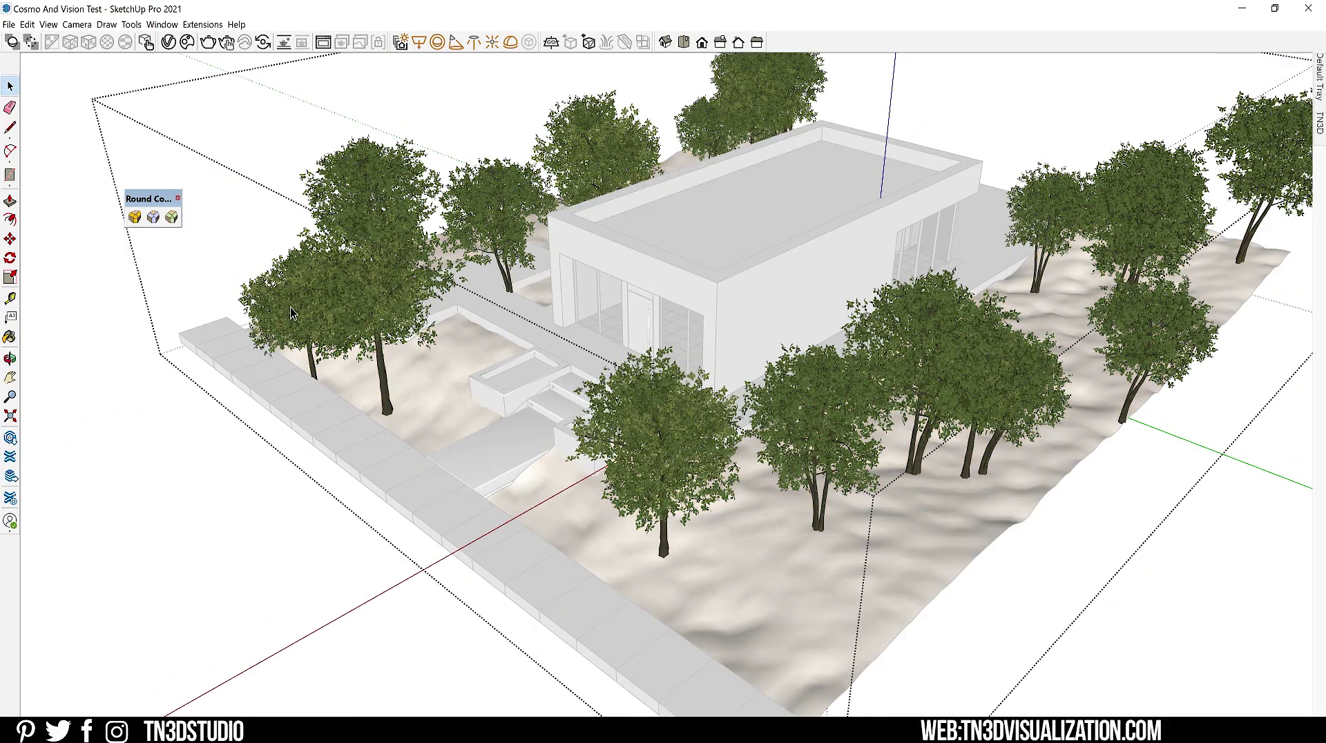
left_click(407, 331)
mouse_move(407, 331)
middle_mouse_down()
mouse_move(1053, 455)
mouse_move(773, 470)
middle_mouse_up()
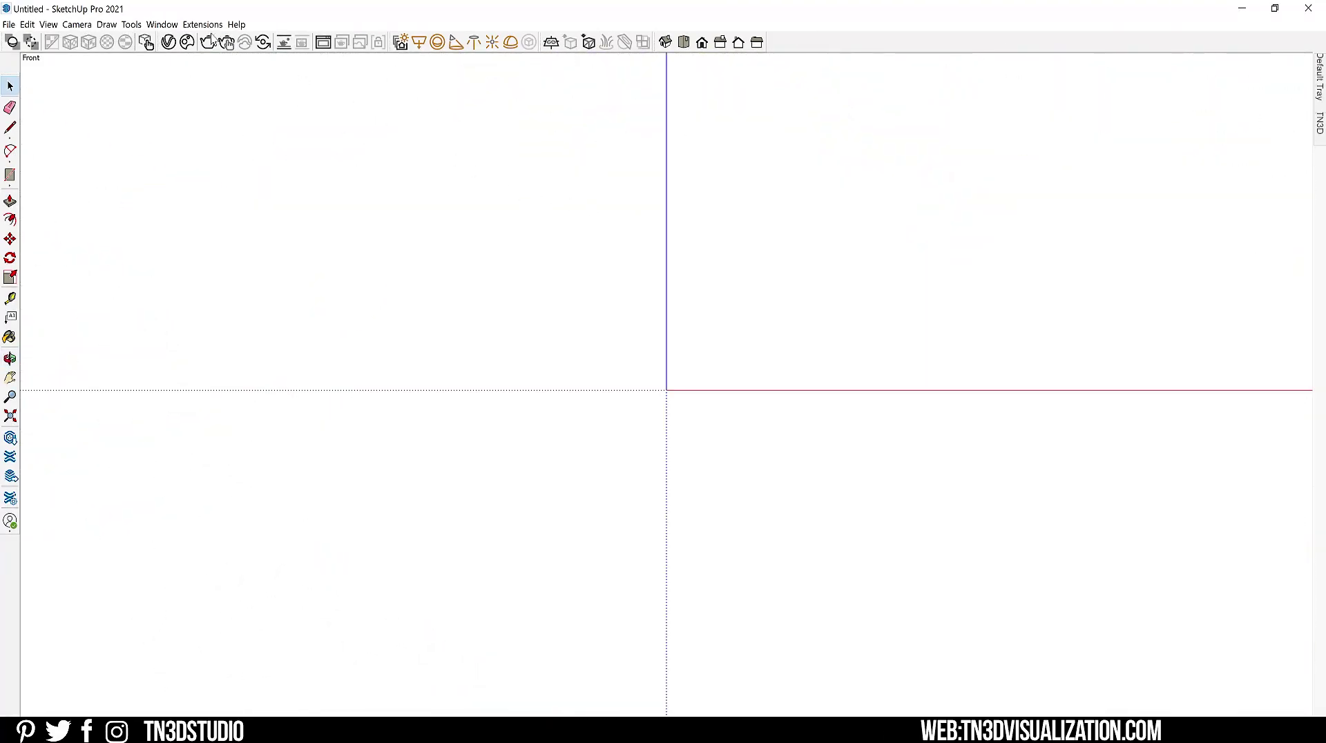
left_click(162, 24)
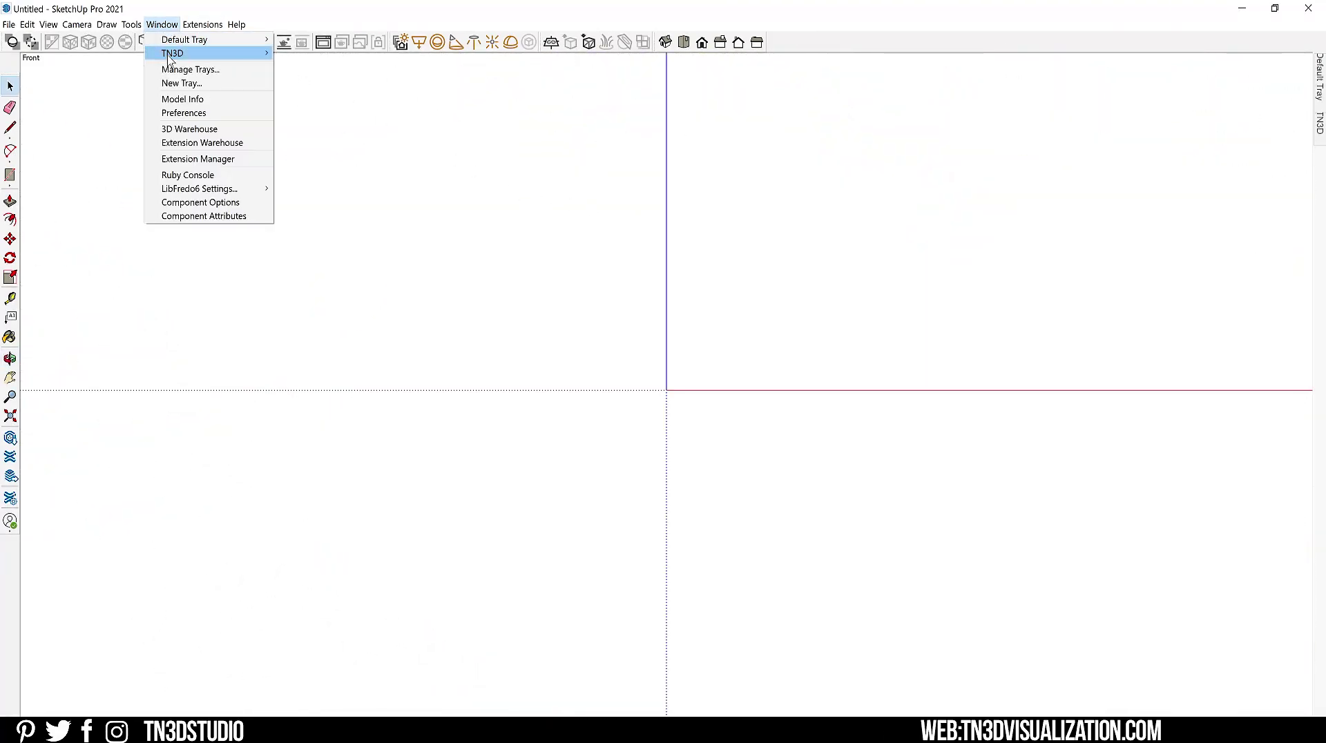
left_click(205, 114)
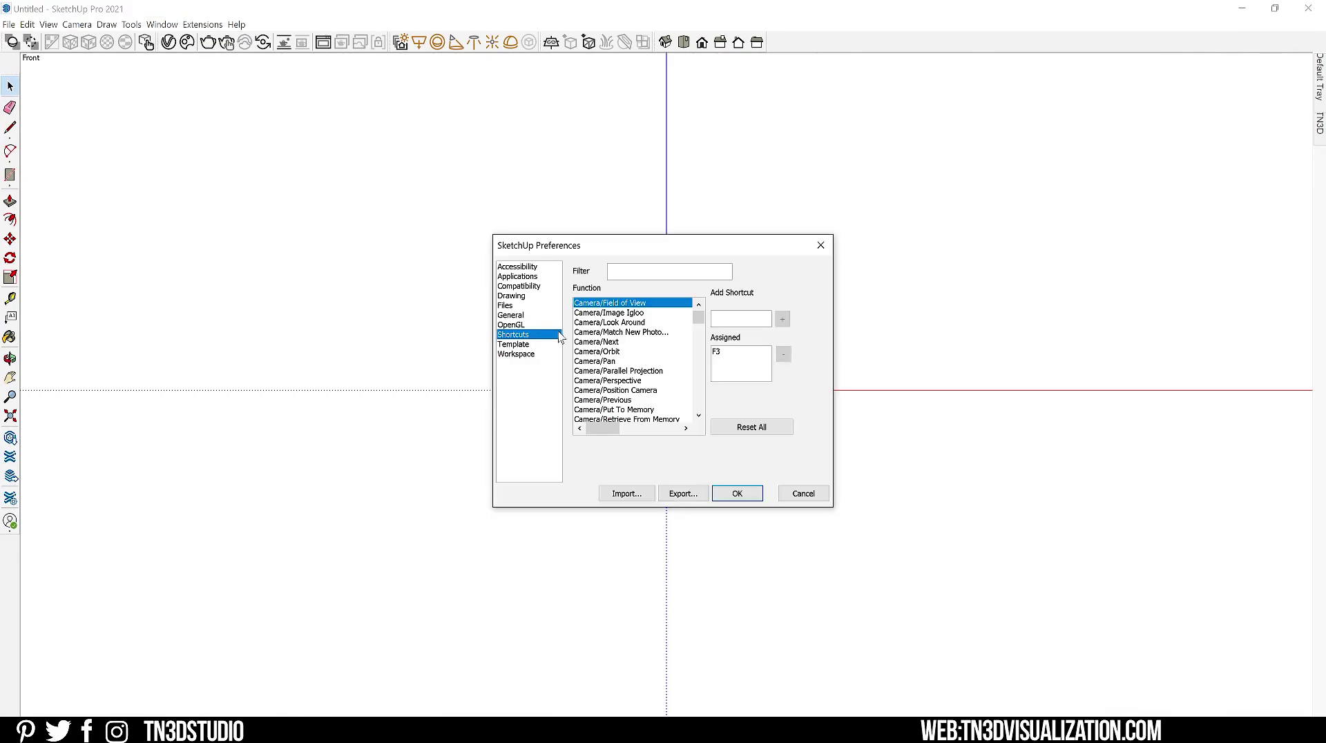
left_click_drag(699, 320, 699, 416)
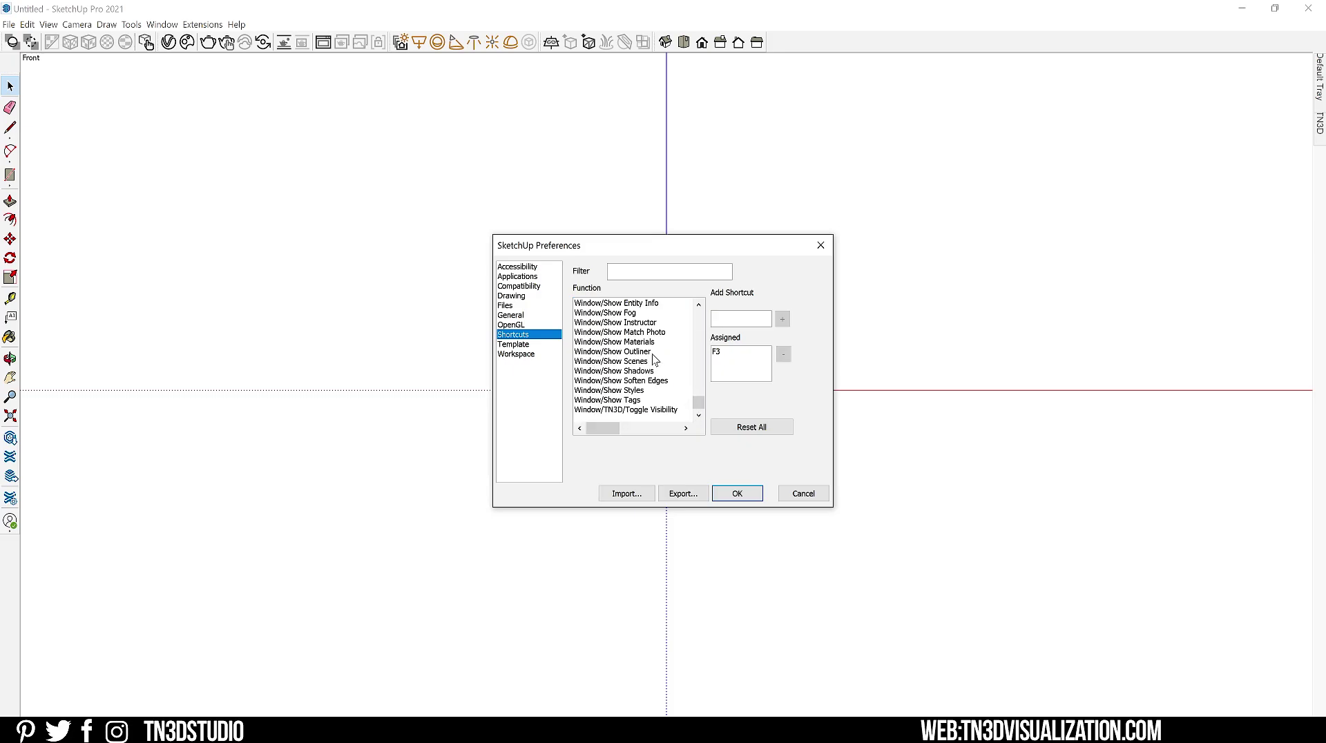
left_click(634, 313)
left_click(741, 318)
key("BackSpace")
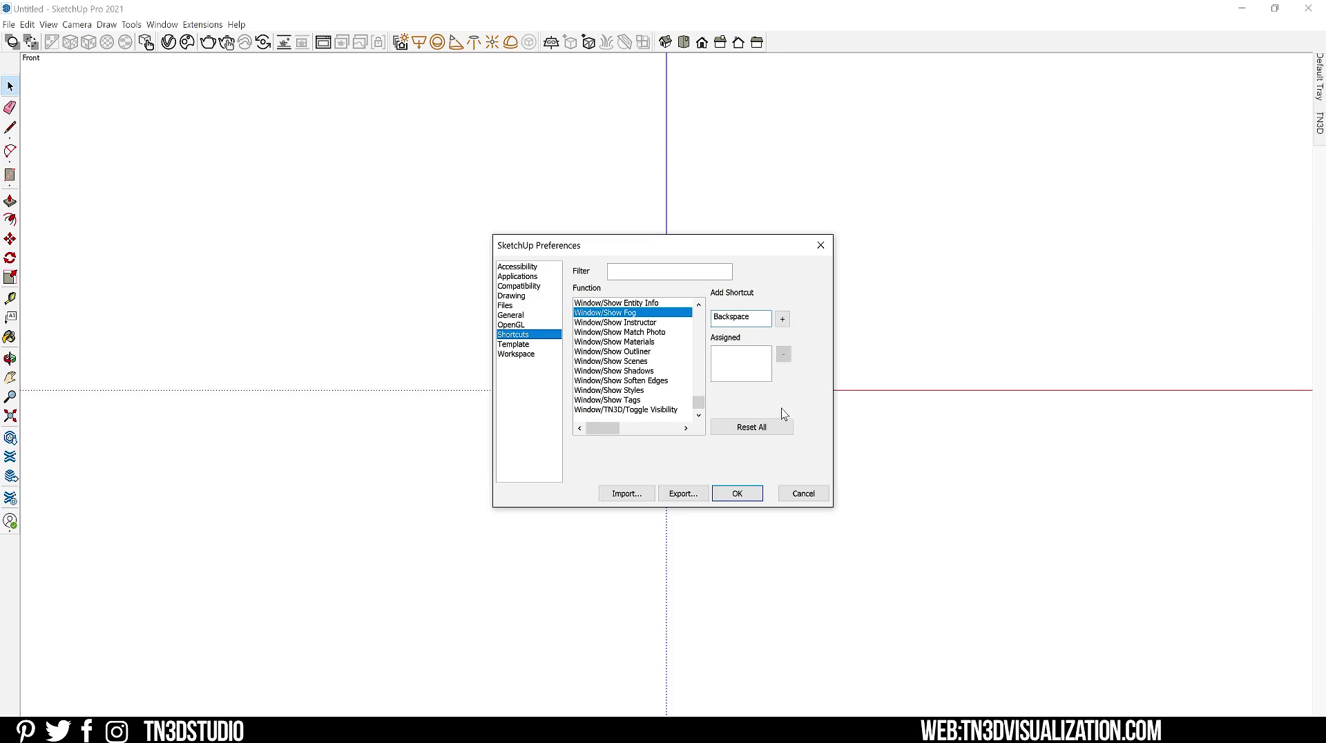
left_click(801, 493)
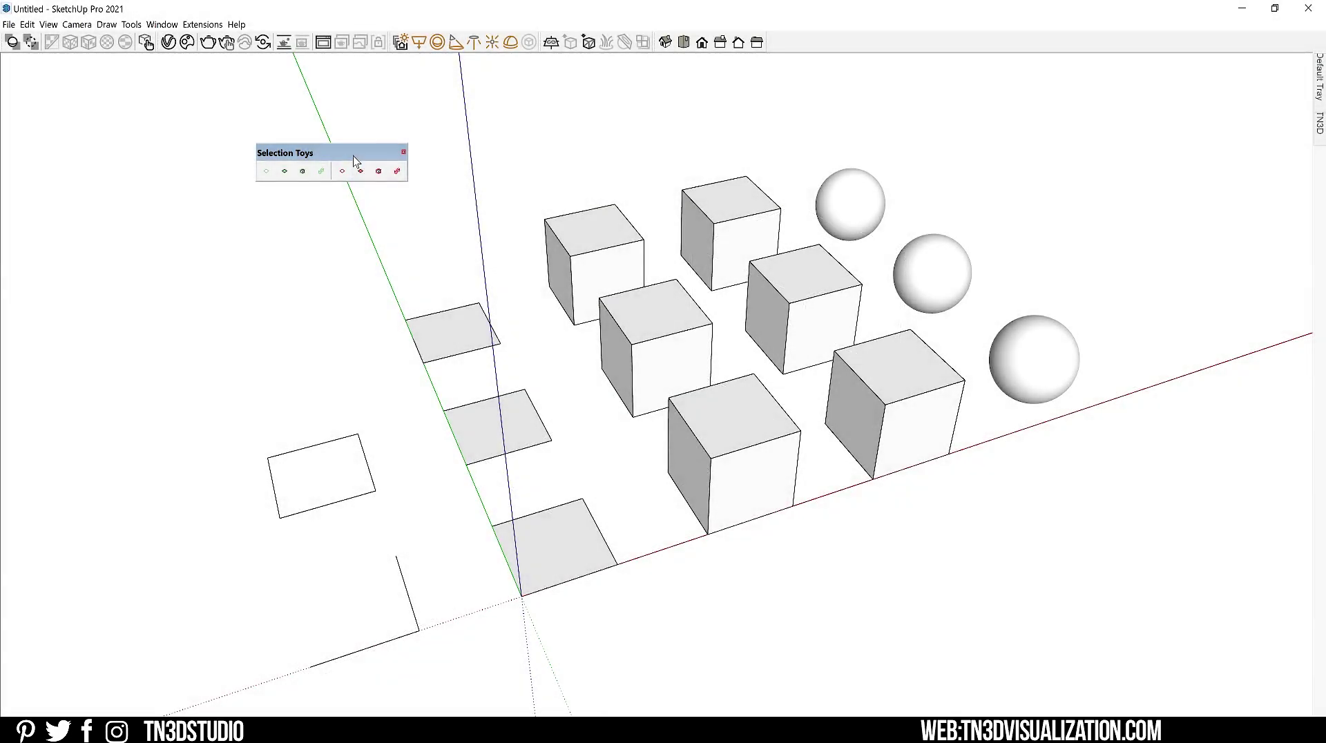
Box-select every cube, sphere, face and edge, then keep only the edges.
left_click_drag(352, 152, 294, 227)
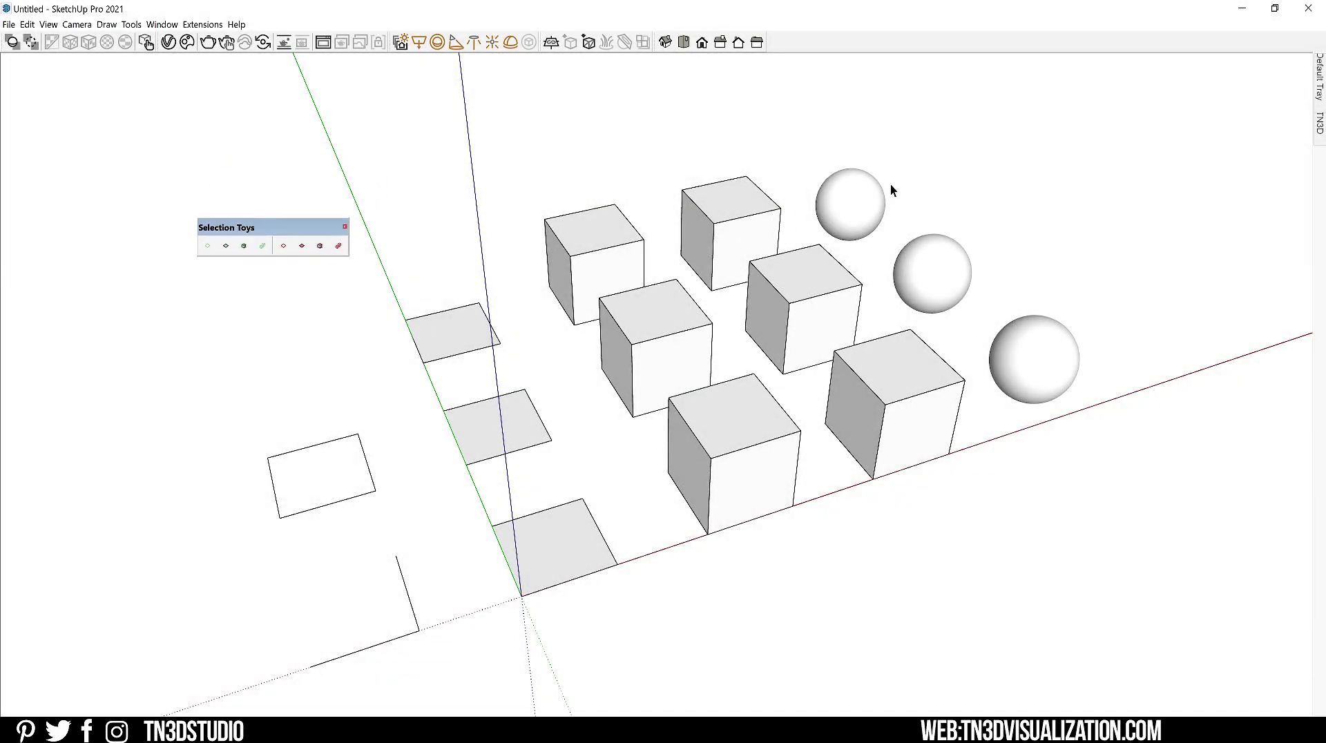
left_click_drag(1138, 108, 1059, 214)
left_click_drag(1143, 105, 238, 711)
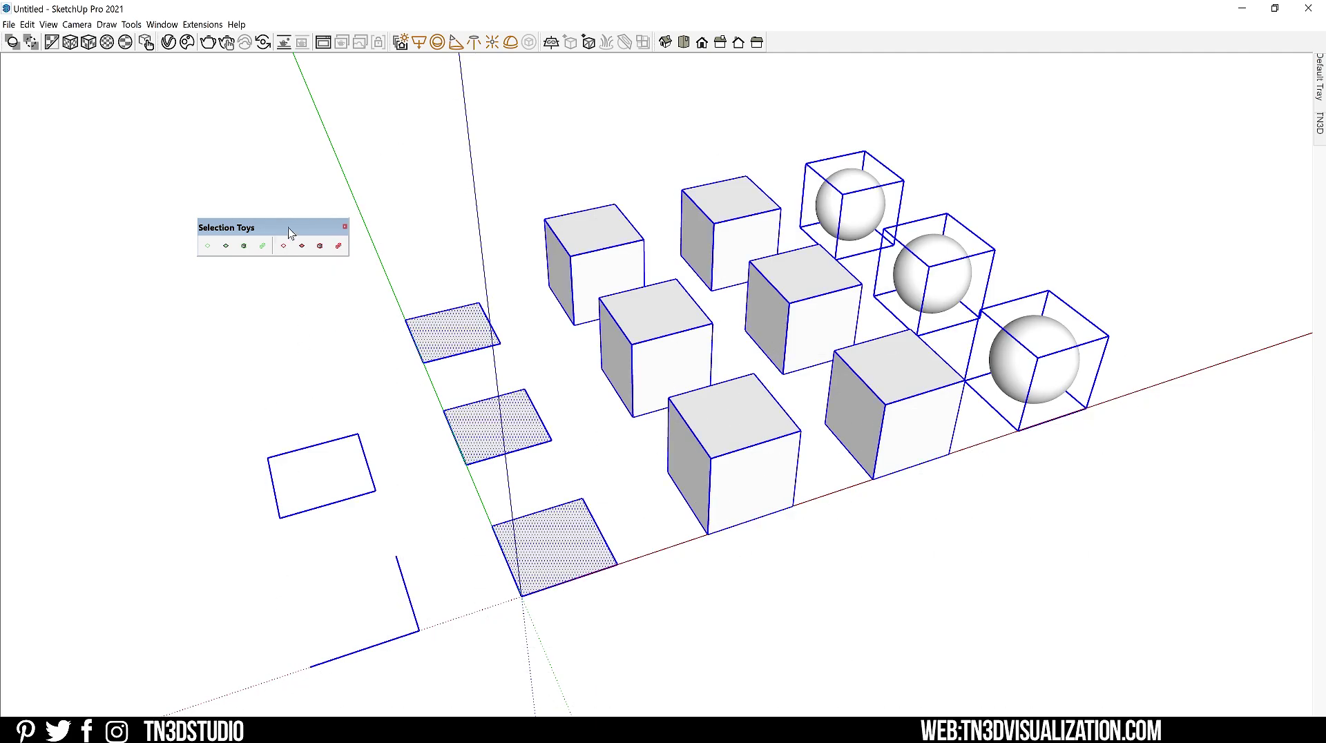
left_click_drag(289, 227, 392, 185)
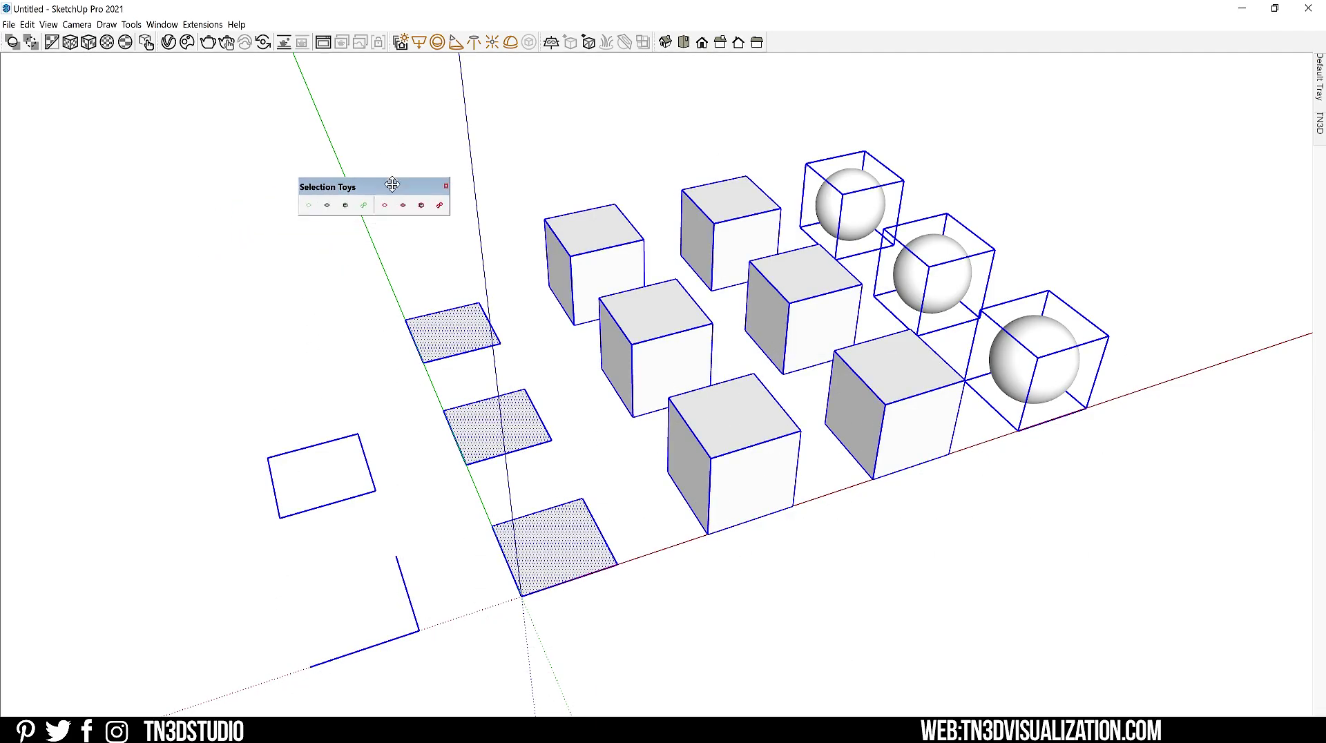
left_click(311, 205)
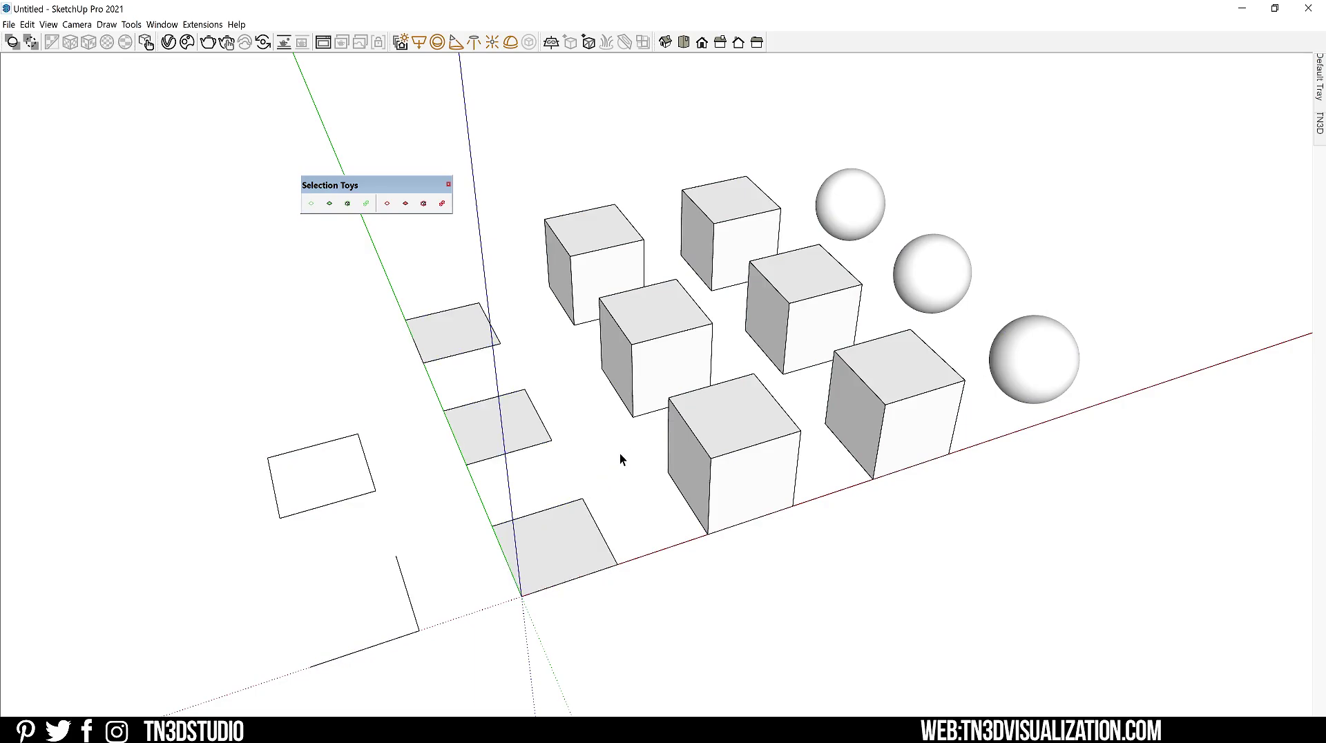
From a full Ctrl+A selection, filter down to only faces, then only groups, then only components.
key("ctrl+a")
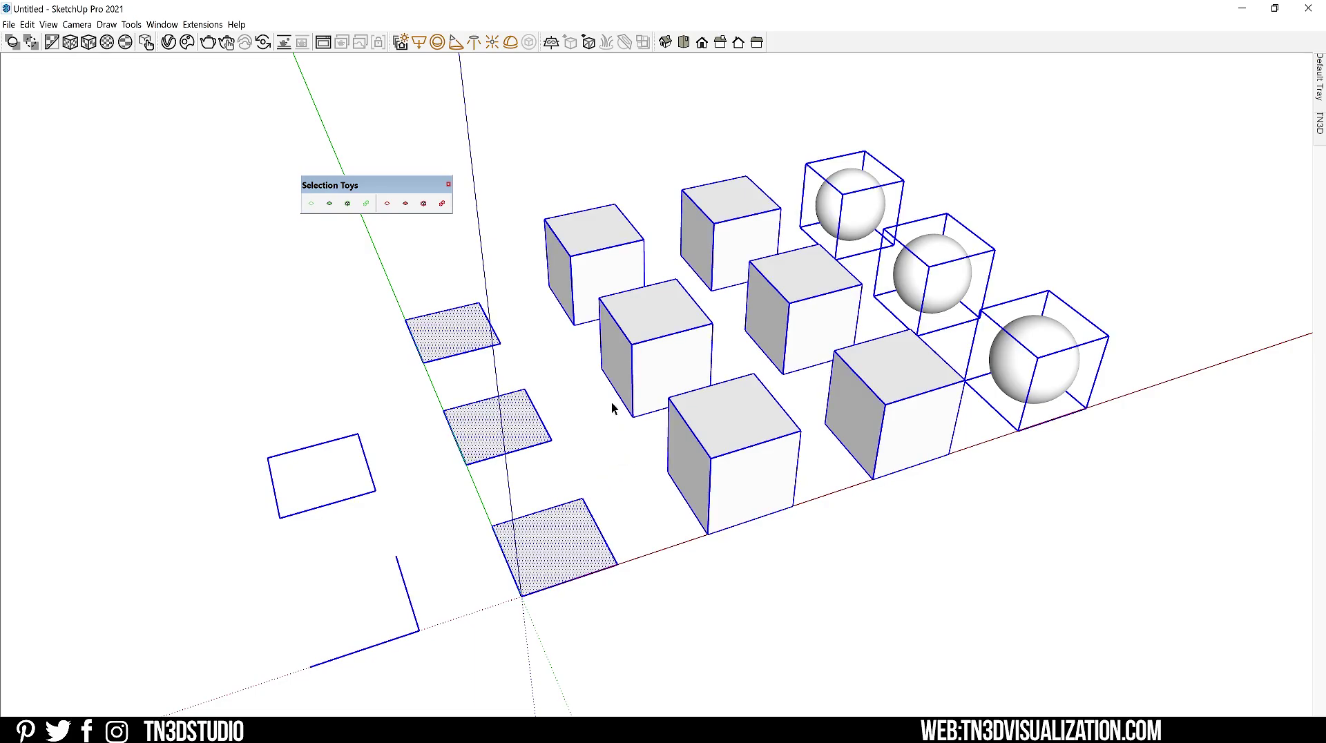
left_click(330, 204)
left_click(522, 338)
key("ctrl+a")
left_click(348, 205)
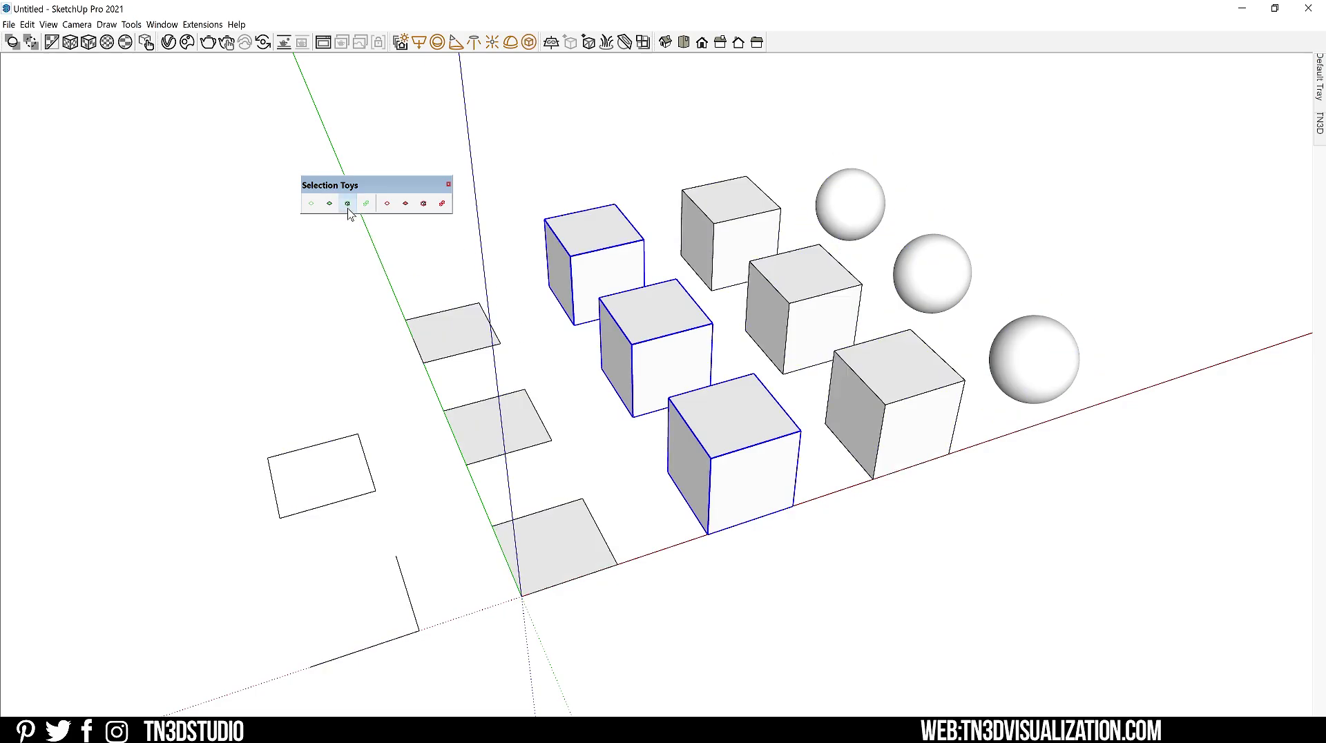
left_click(428, 246)
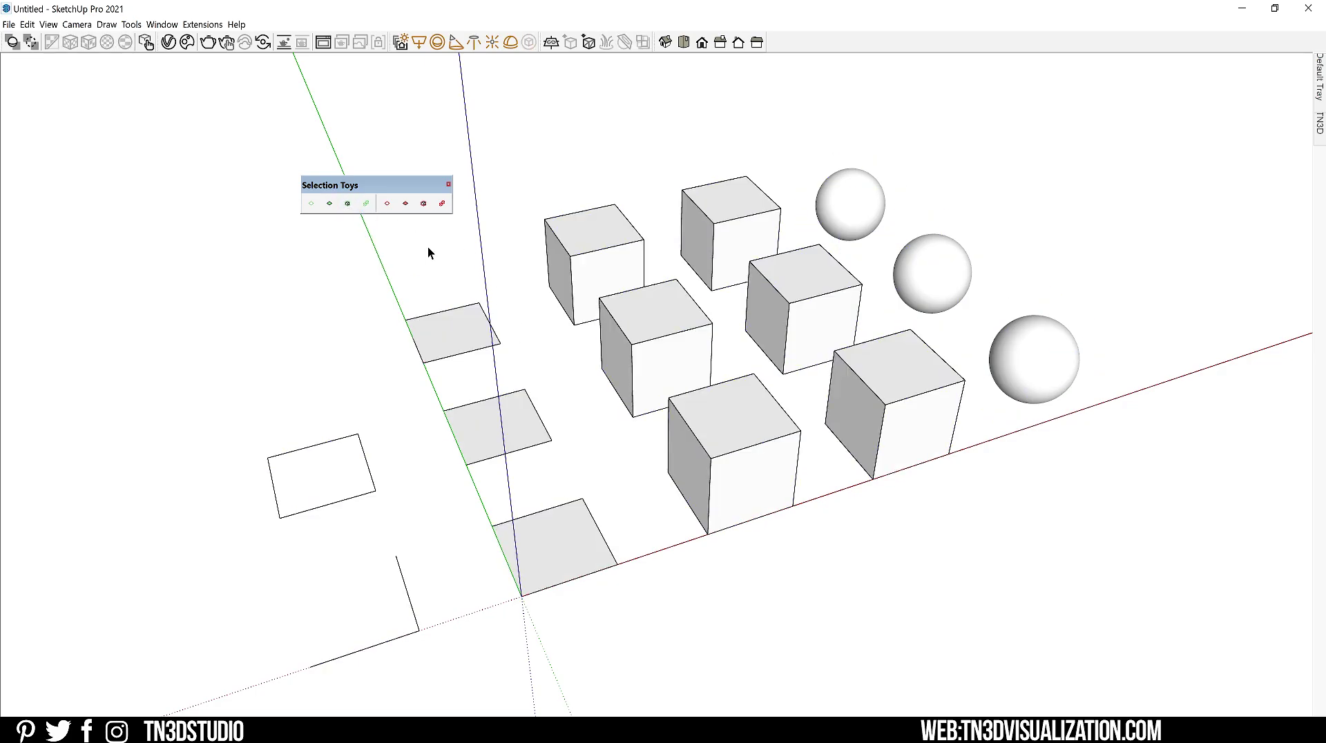
key("ctrl+a")
left_click(366, 205)
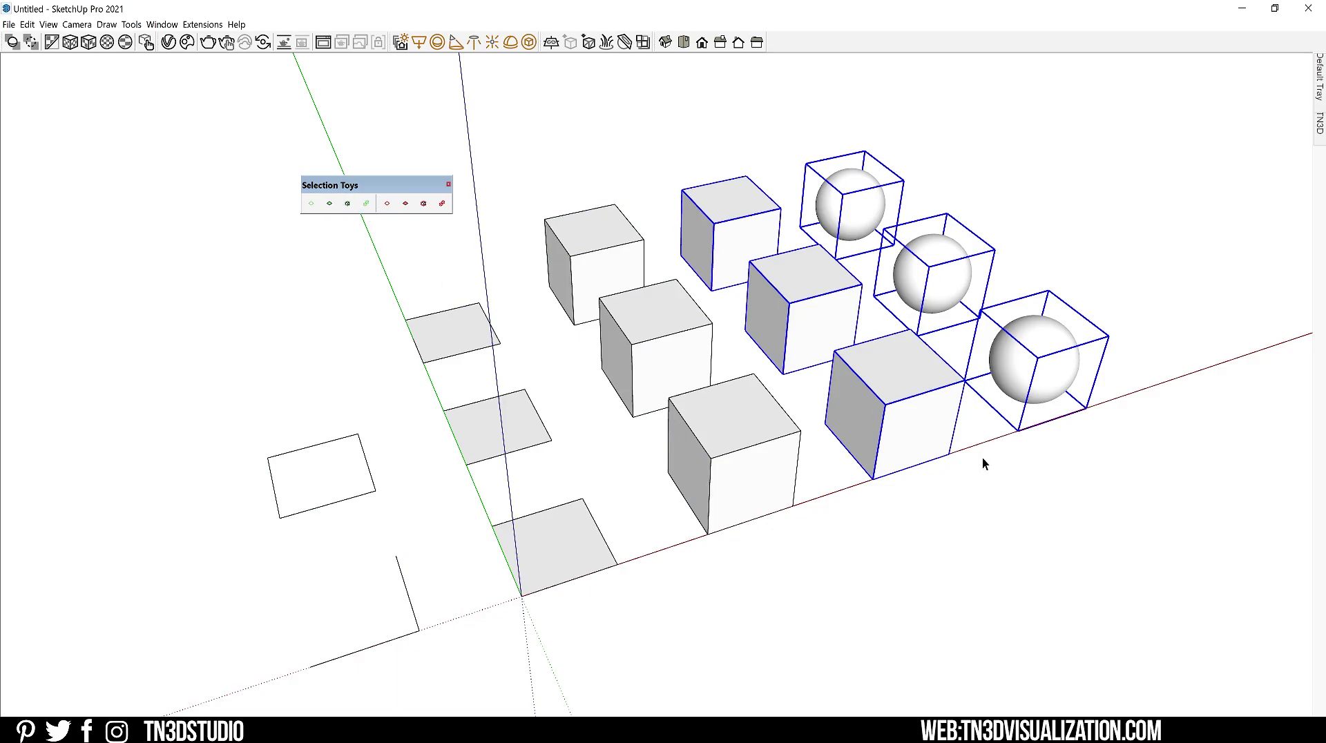
Crossing-select everything, then remove edges, faces, groups and components until nothing stays selected.
left_click_drag(1176, 119, 204, 651)
left_click(387, 205)
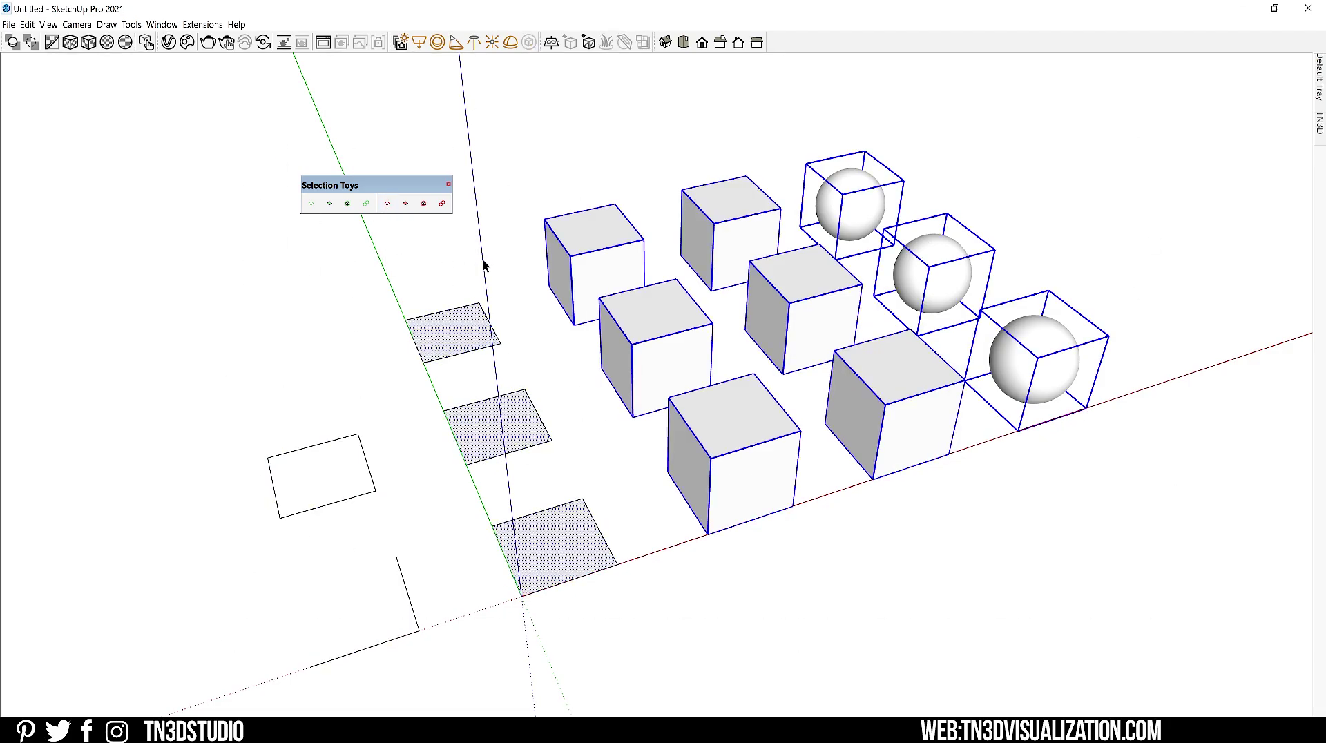
left_click(407, 205)
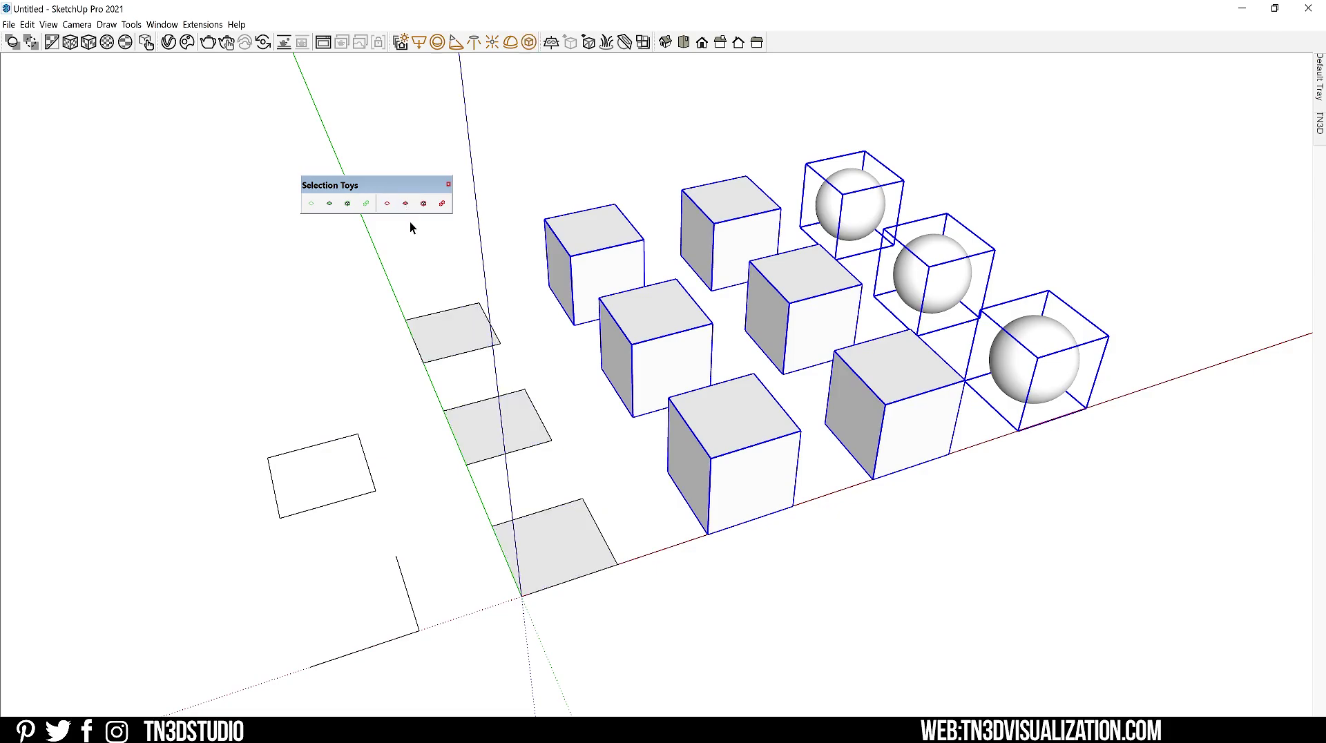
left_click(423, 205)
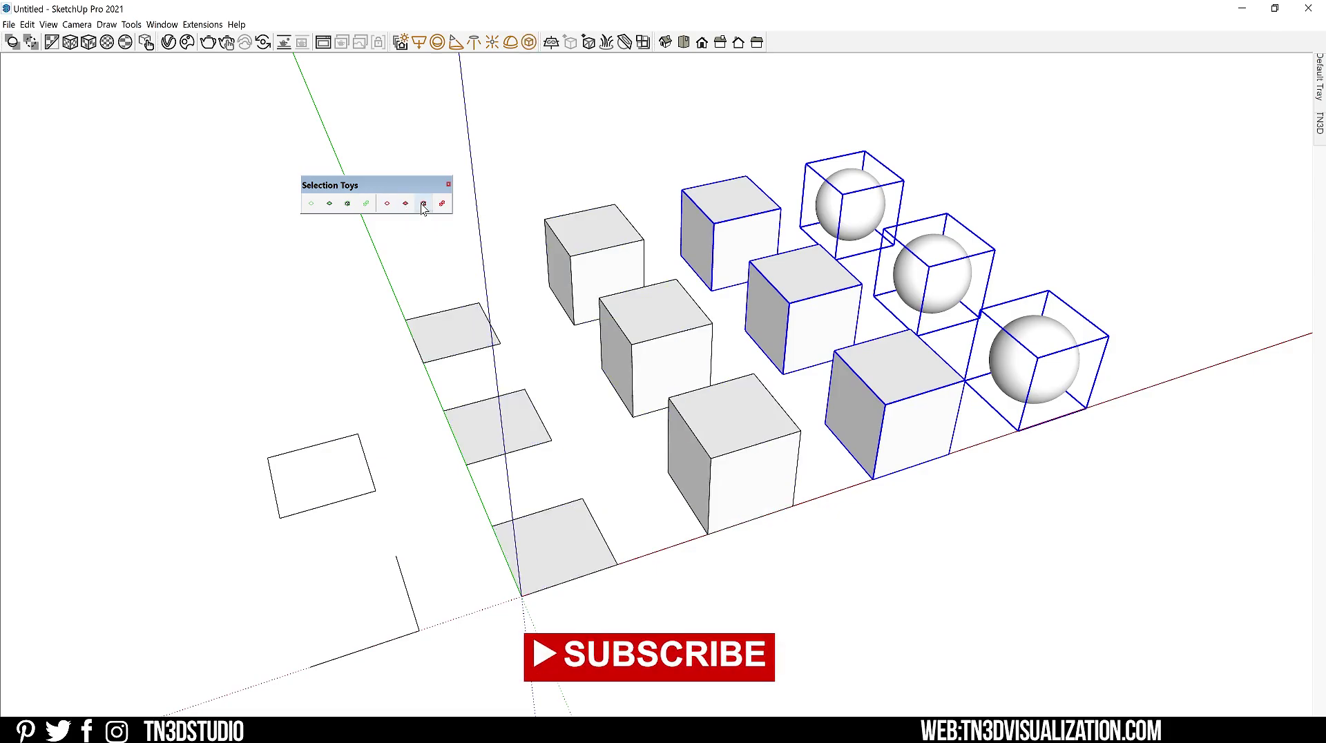
left_click(441, 205)
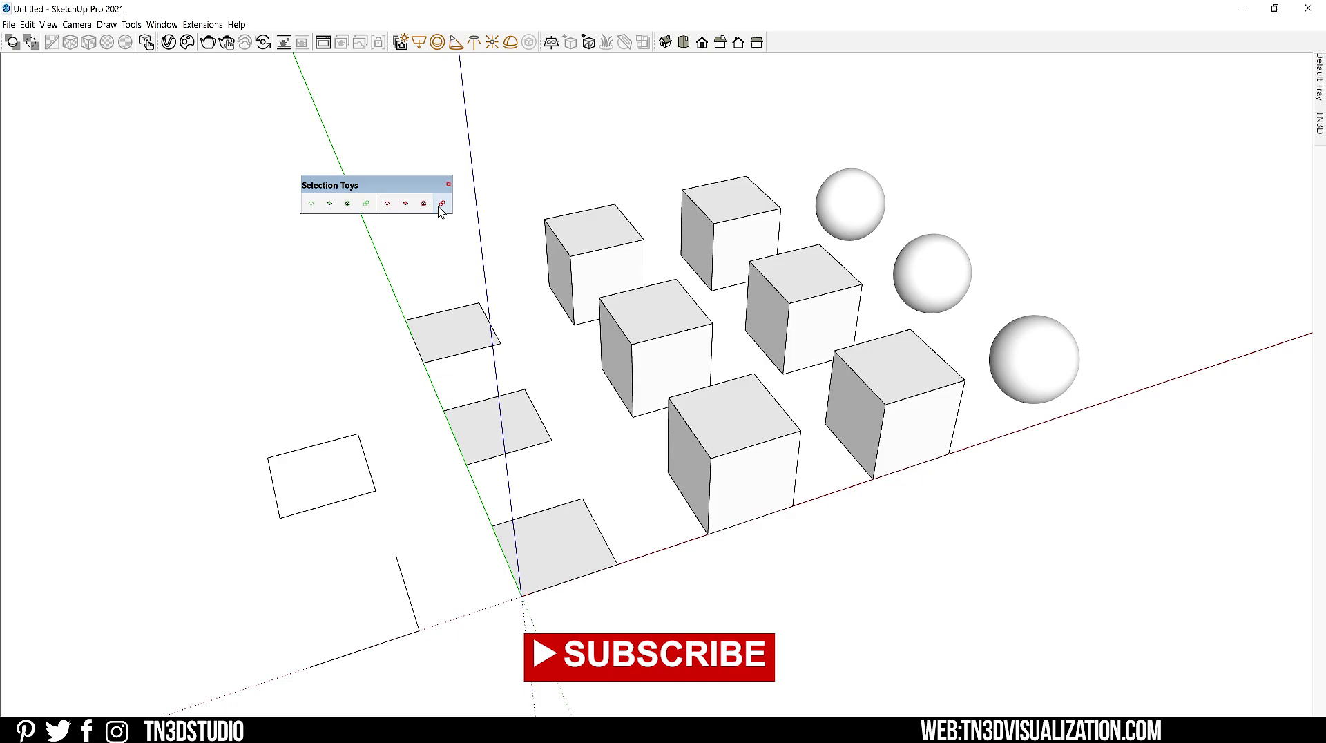
Select everything on the middle square edge's layer with Active on Selected Layers.
right_click(473, 403)
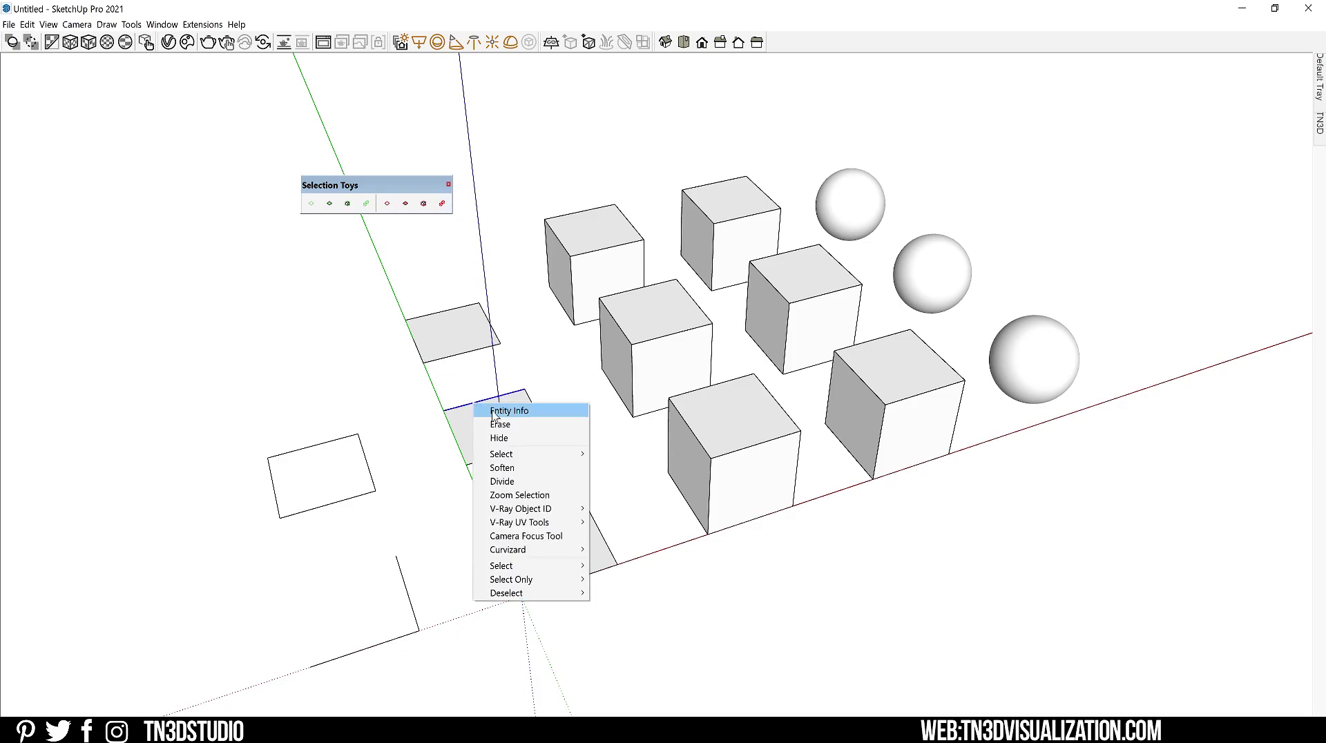
mouse_move(537, 569)
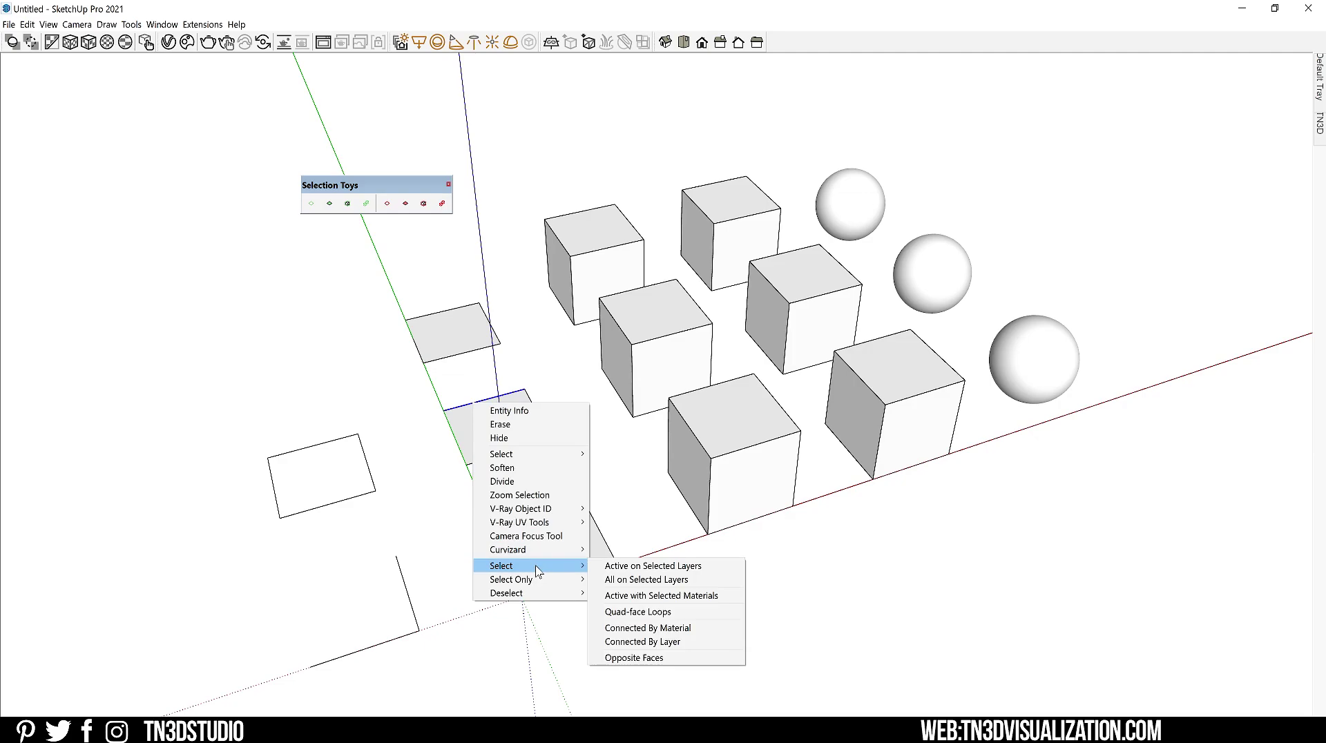
left_click(642, 566)
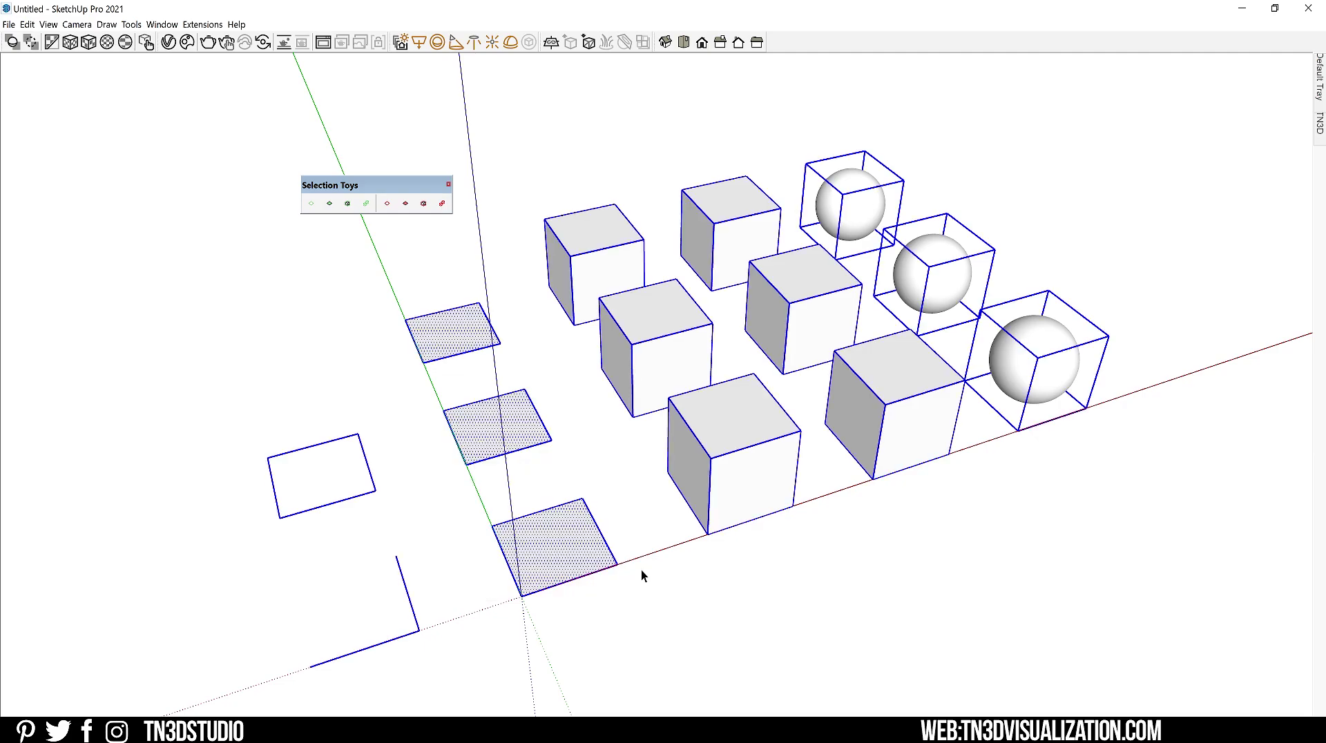
Reselect the edge and pick only its connected square face with Connected By Layer.
right_click(491, 400)
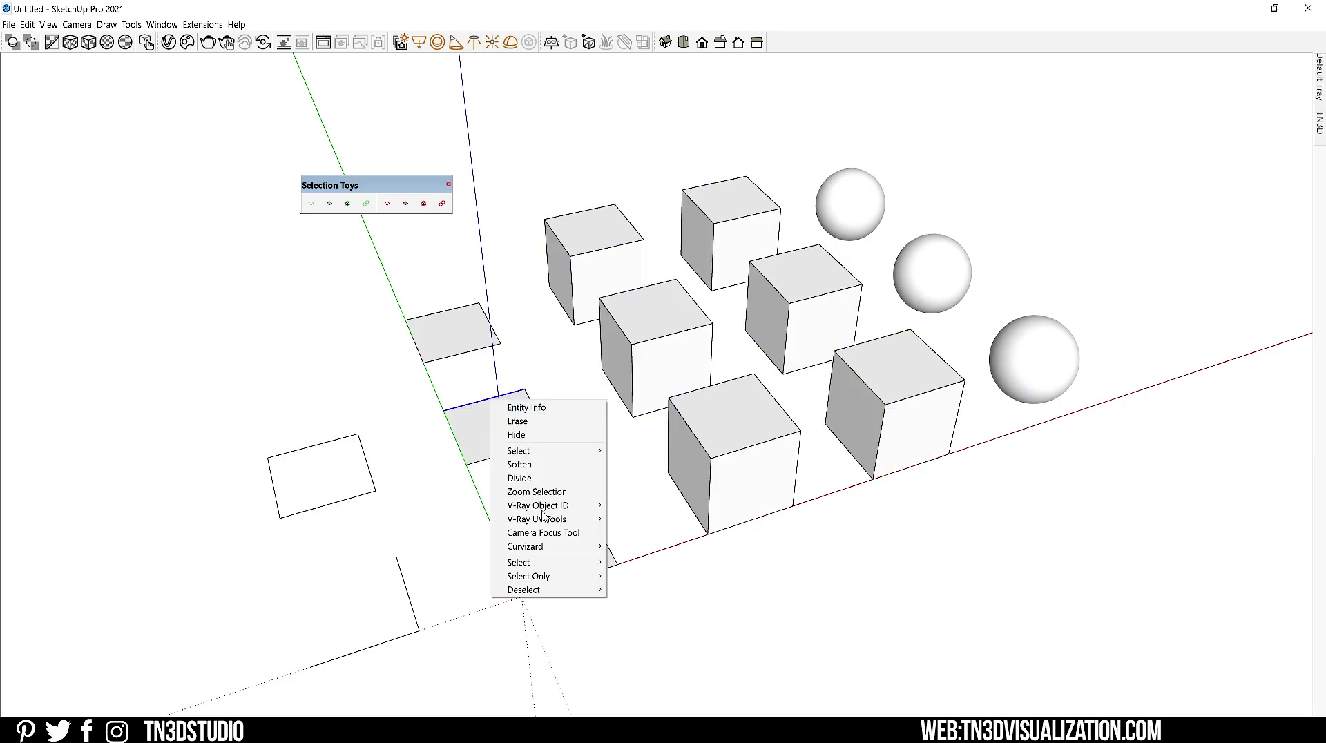
mouse_move(569, 582)
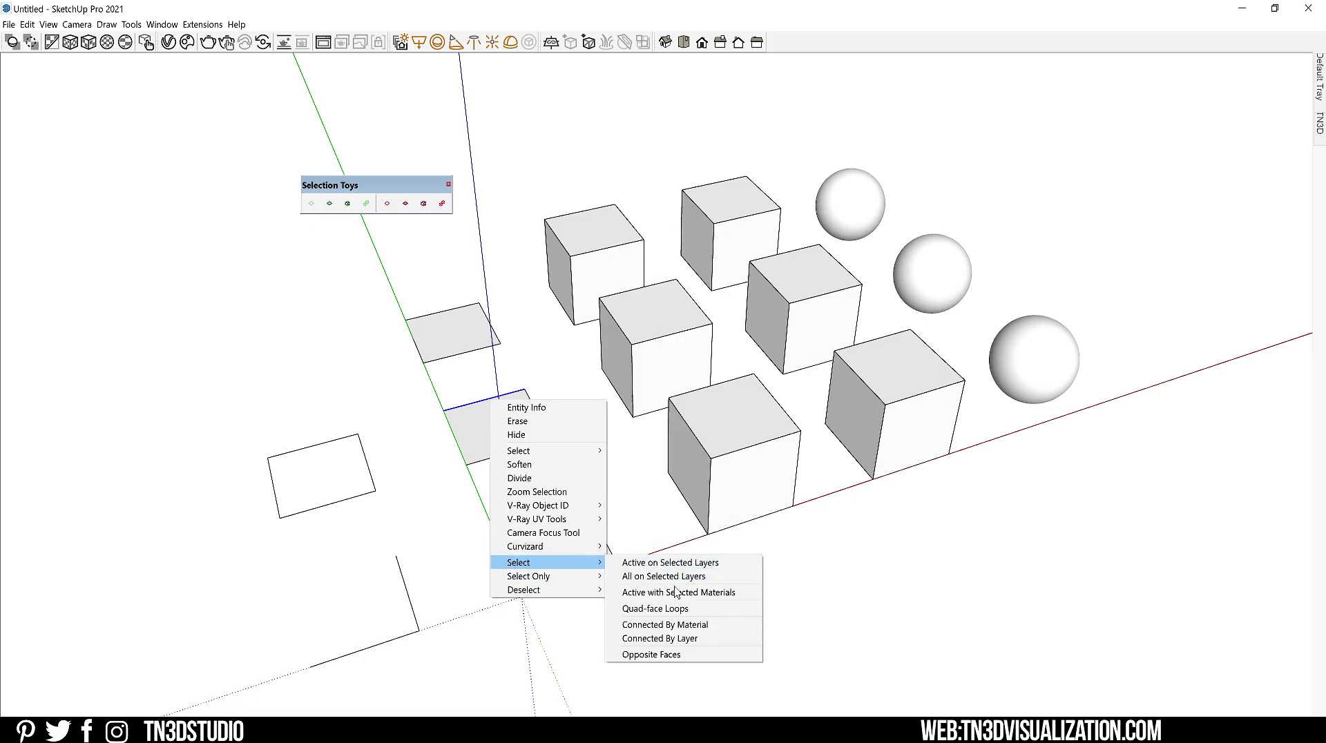
left_click(682, 639)
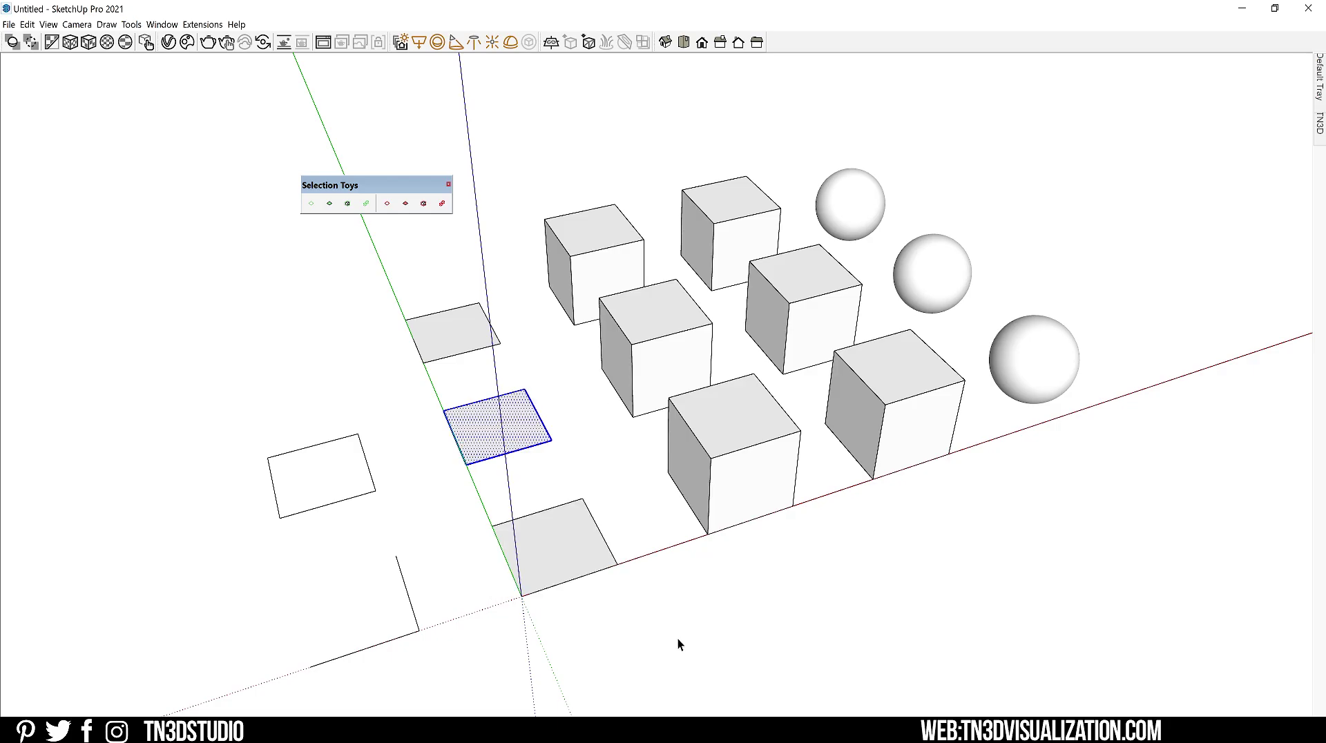
Select all copies of the middle cube group, then hide the front cube.
right_click(635, 342)
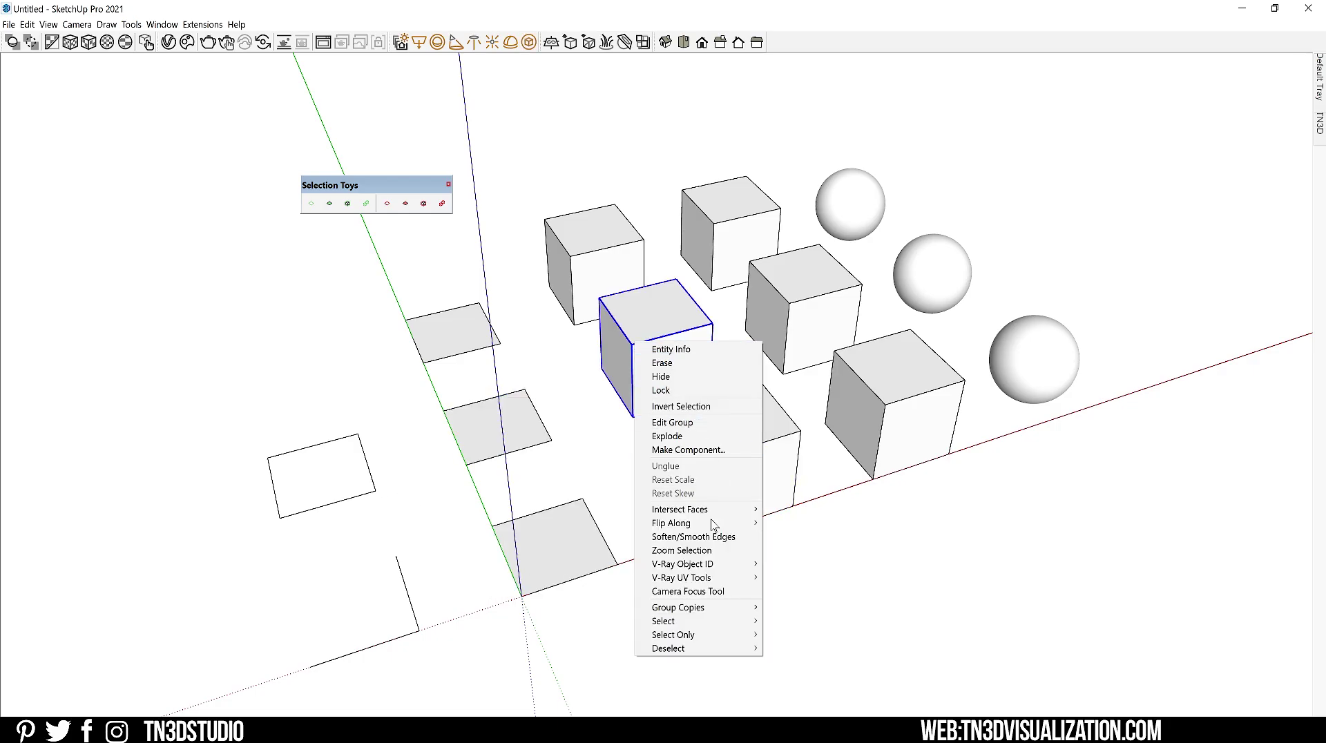
mouse_move(714, 613)
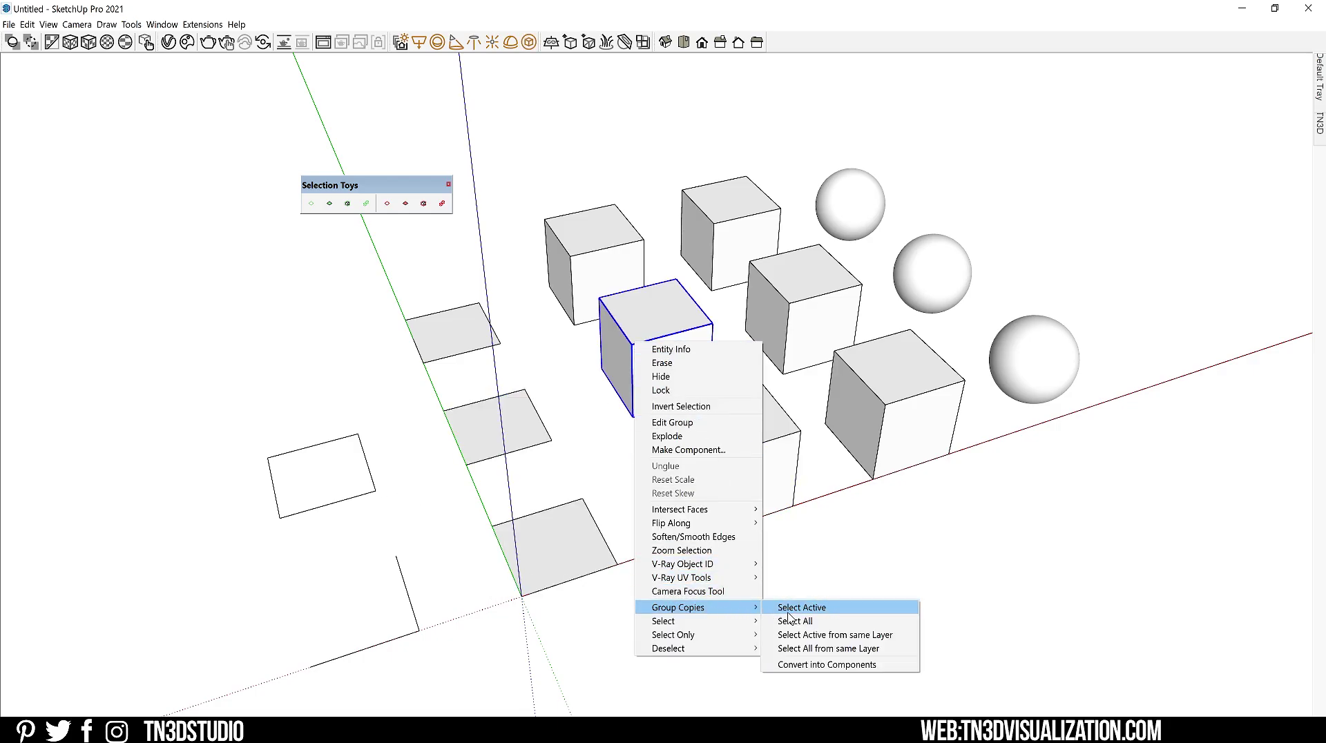
left_click(789, 620)
left_click(735, 586)
left_click(736, 440)
key("Delete")
Select all copies of the centre cube group and convert them into components.
left_click(637, 321)
right_click(636, 321)
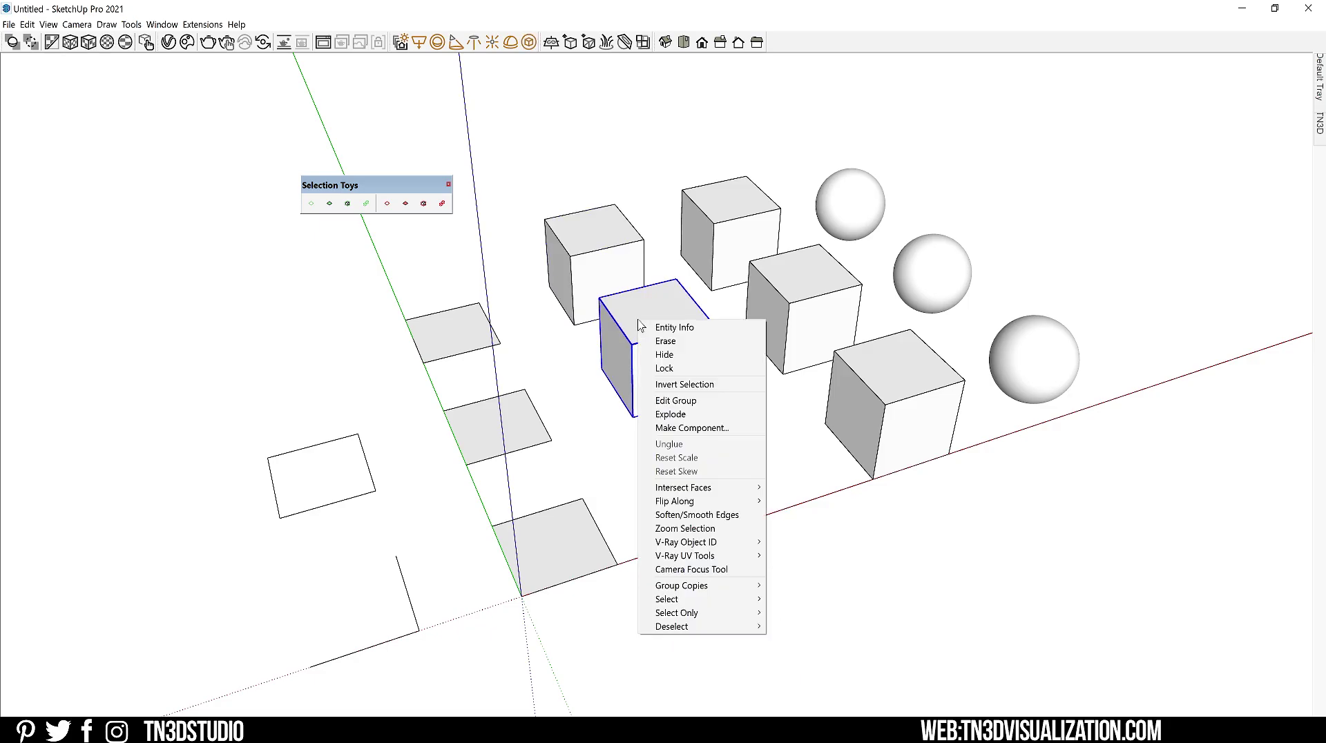
mouse_move(727, 592)
left_click(802, 599)
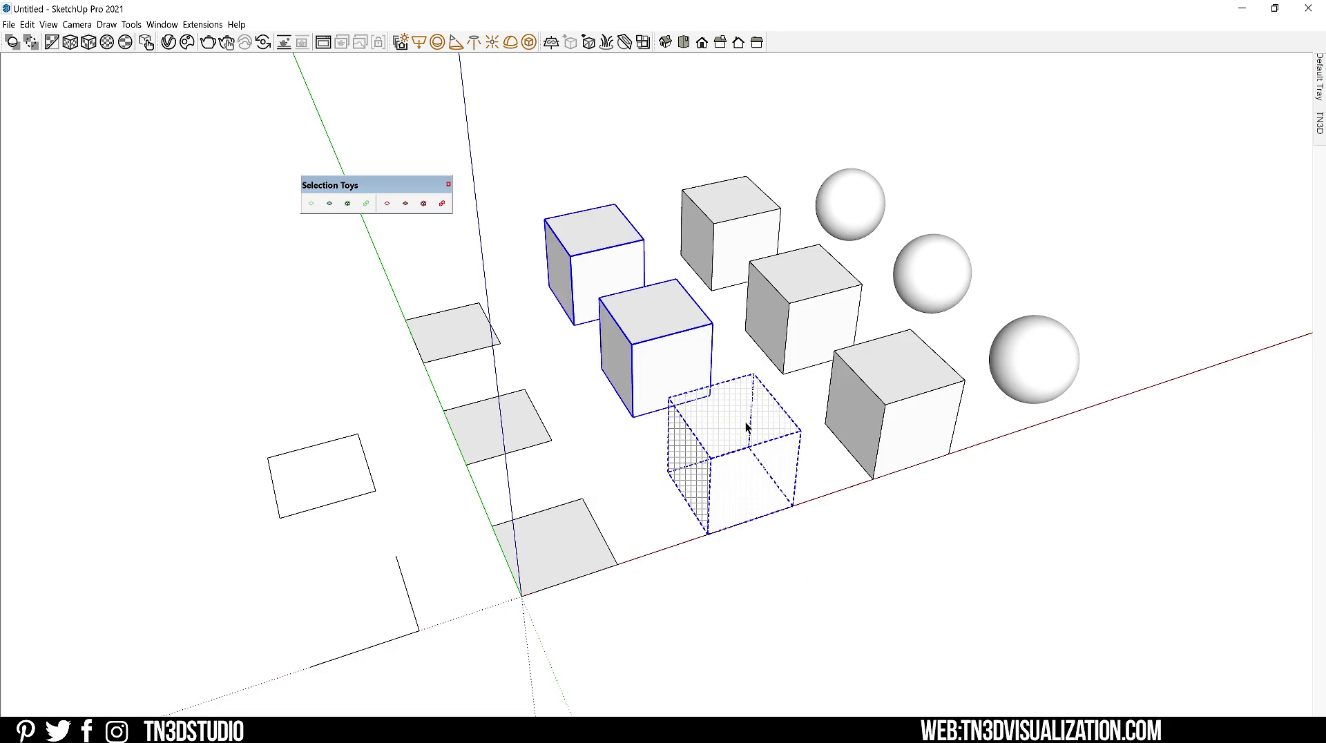
right_click(649, 334)
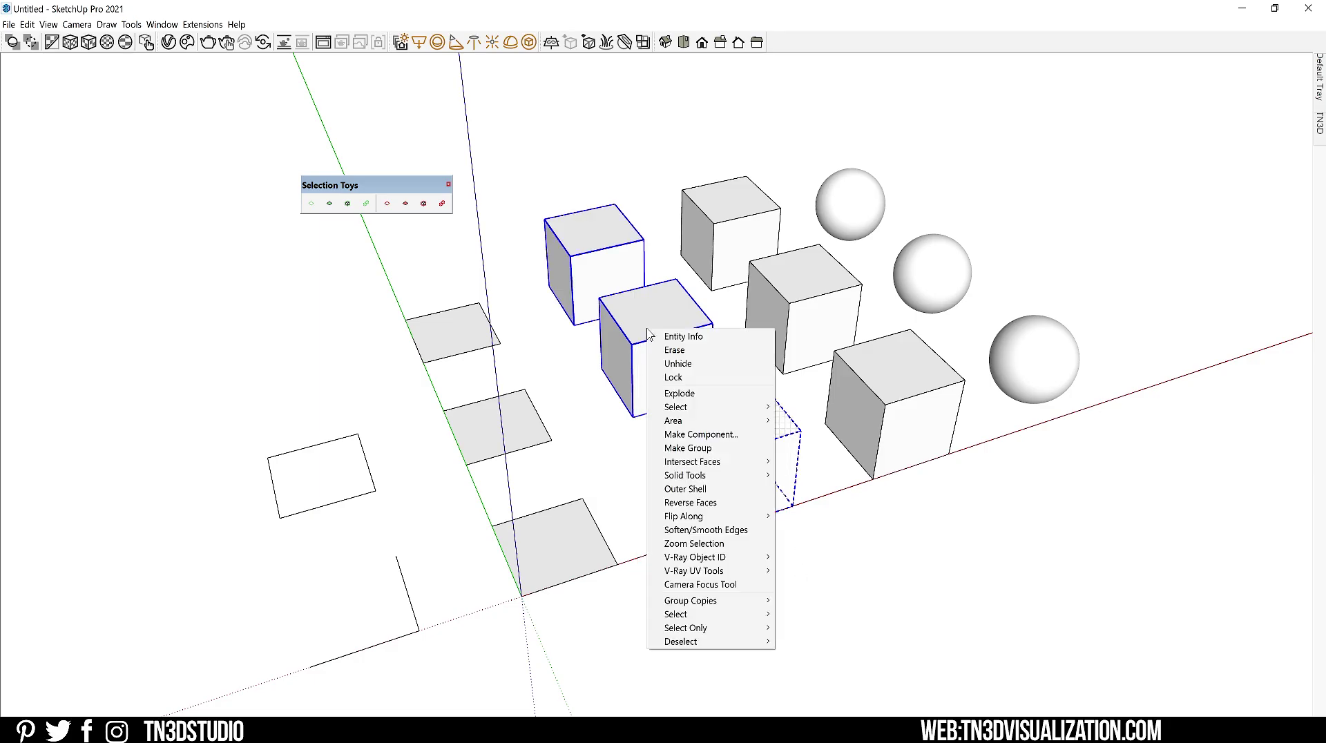
mouse_move(725, 602)
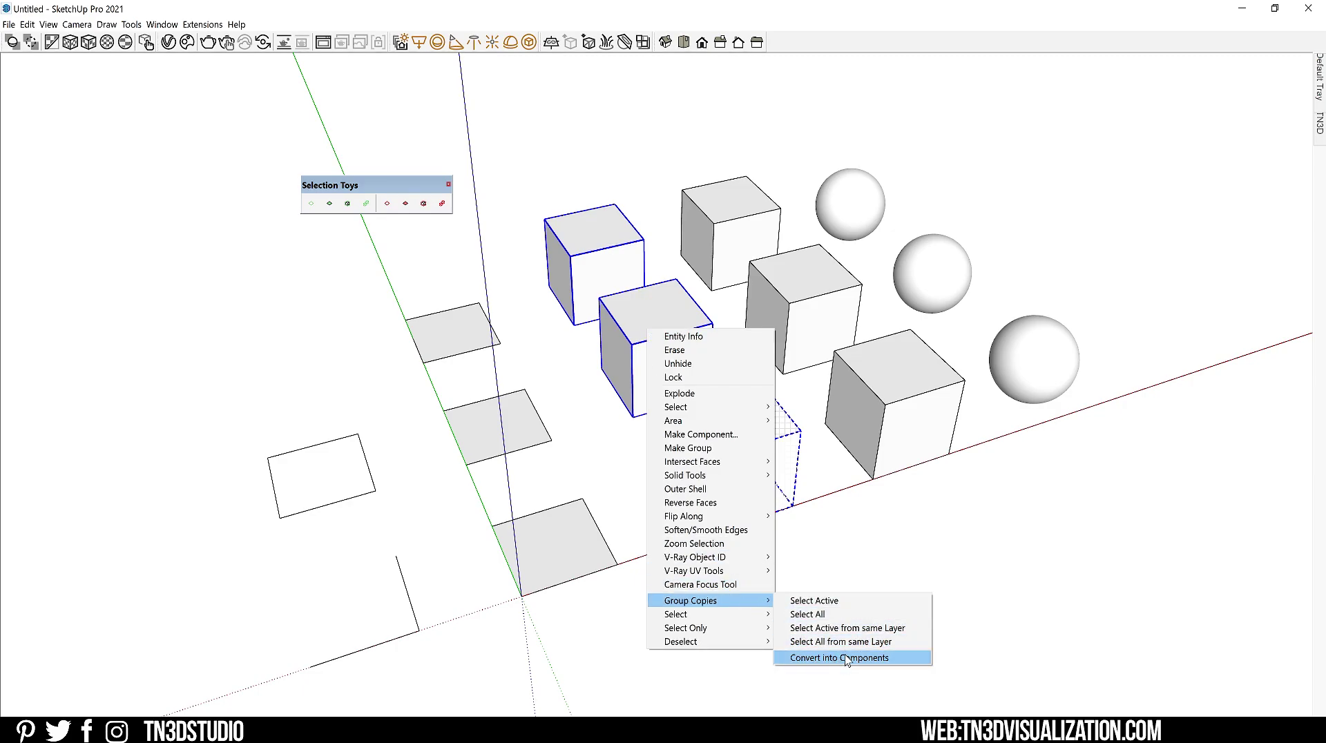
left_click(849, 544)
Select the visible instances of the front cube component with Select Active.
scroll(636, 494, "up", 5)
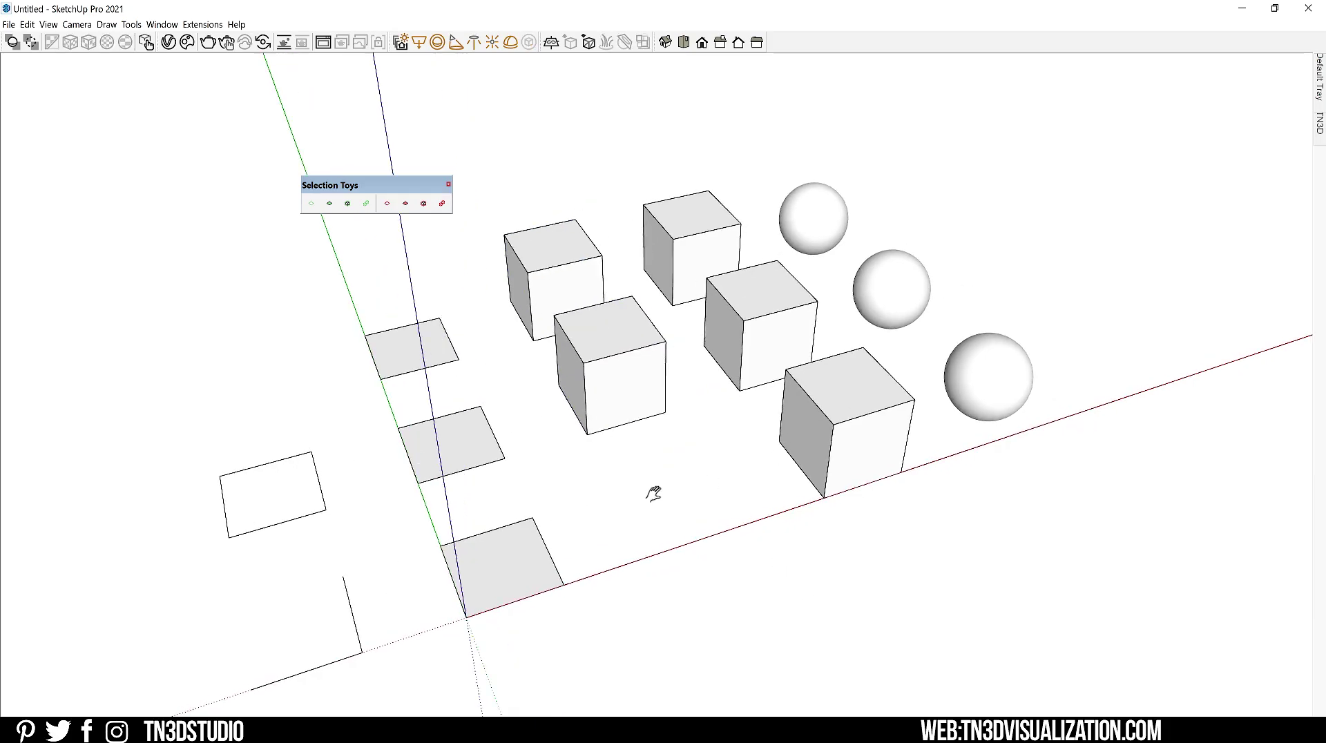
left_click(681, 442)
right_click(681, 438)
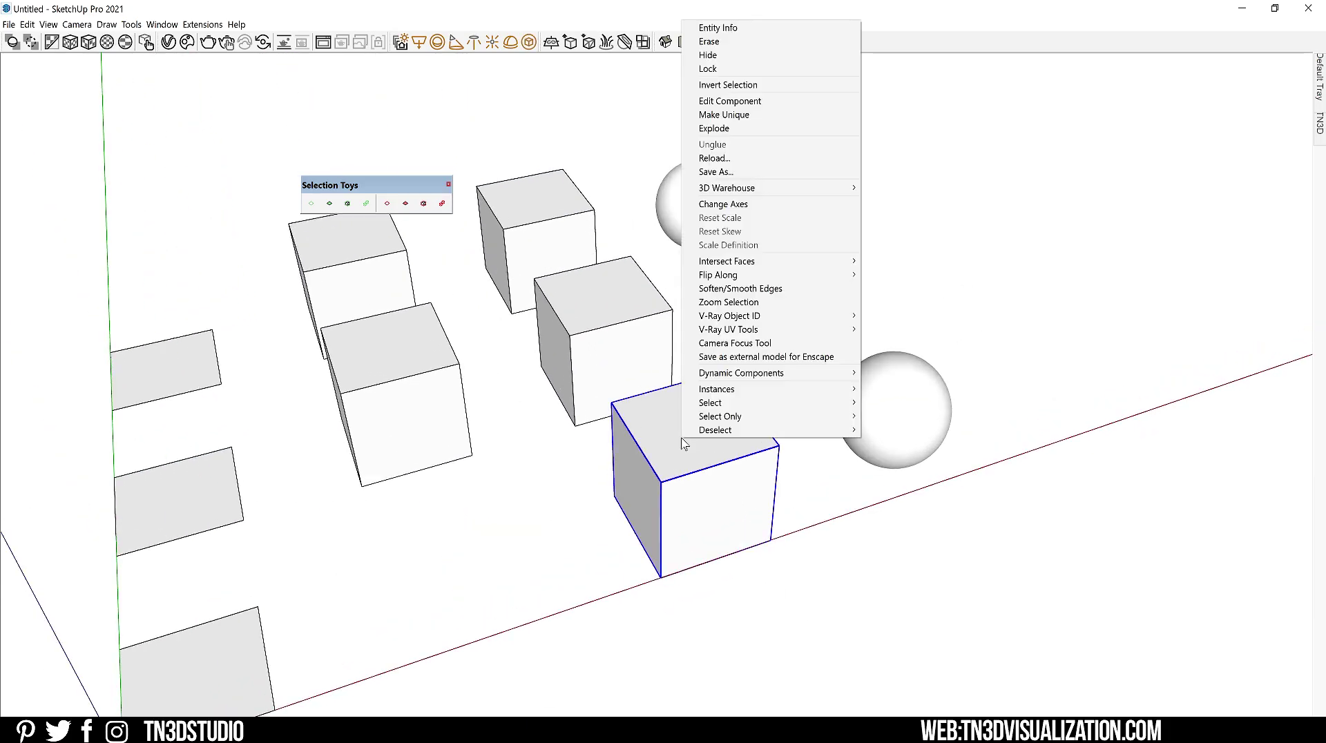
mouse_move(771, 391)
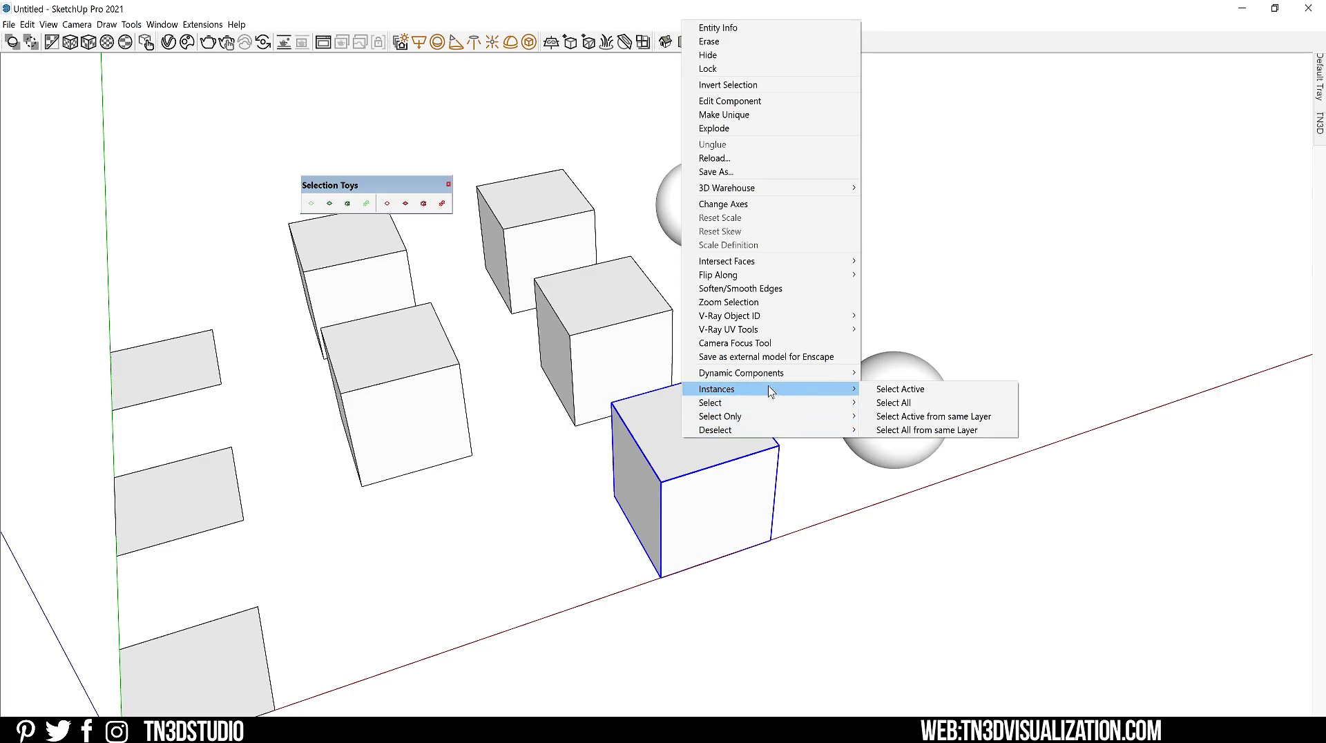
left_click(915, 390)
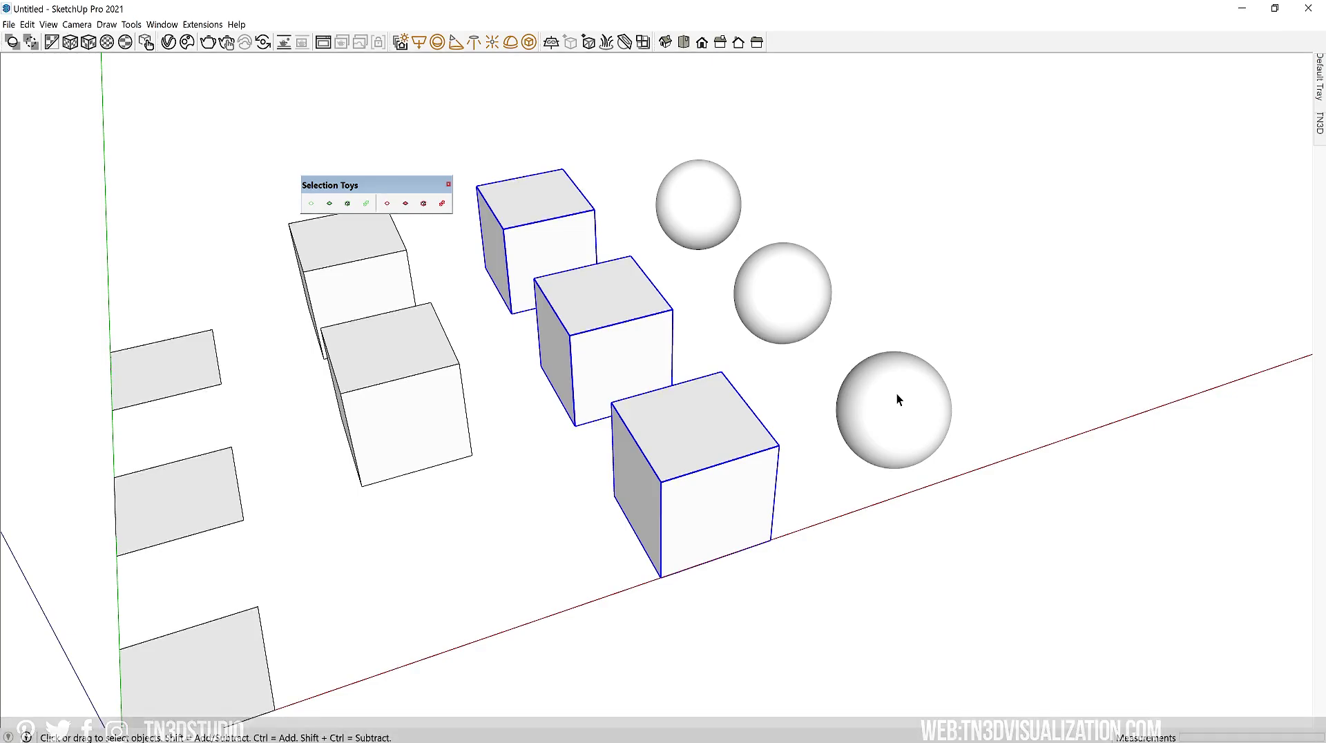
Hide the front cube, then select all instances of the middle cube including the hidden one.
left_click(605, 362)
left_click(667, 429)
key("h")
left_click(606, 340)
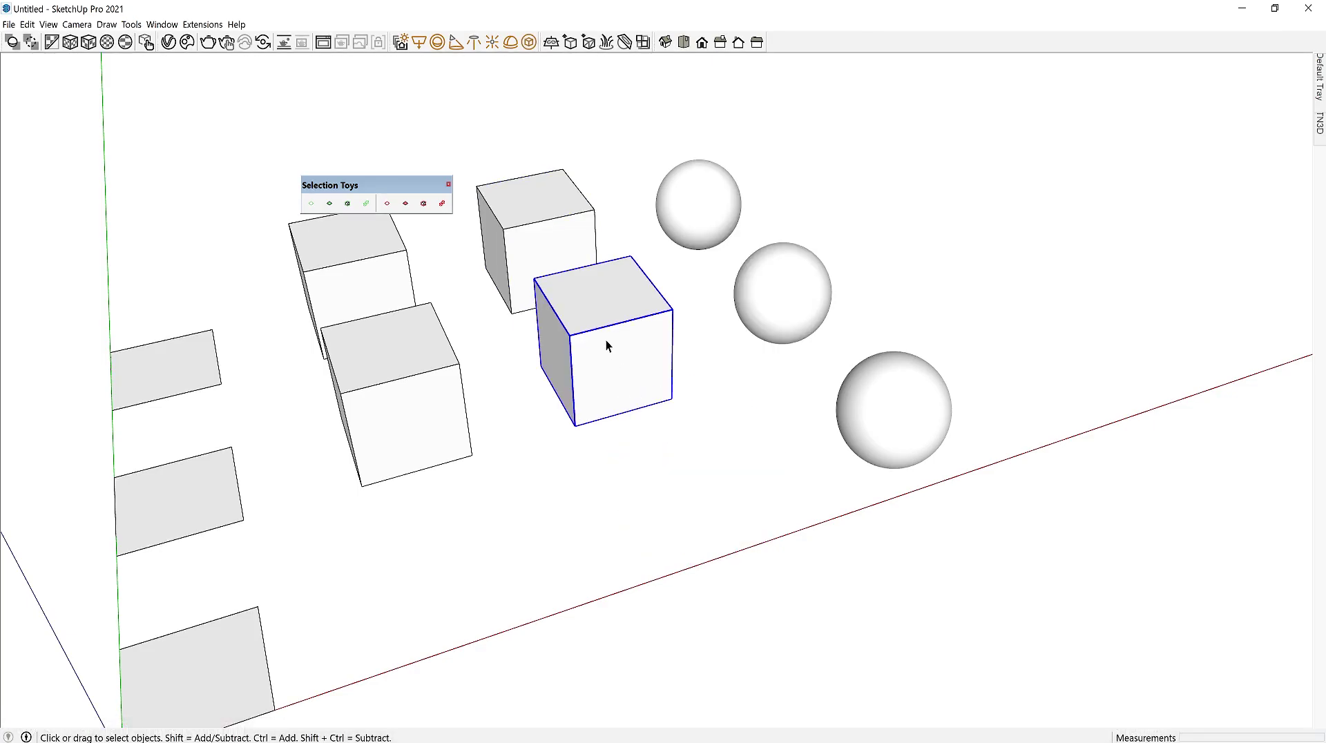
right_click(606, 339)
mouse_move(642, 692)
left_click(828, 708)
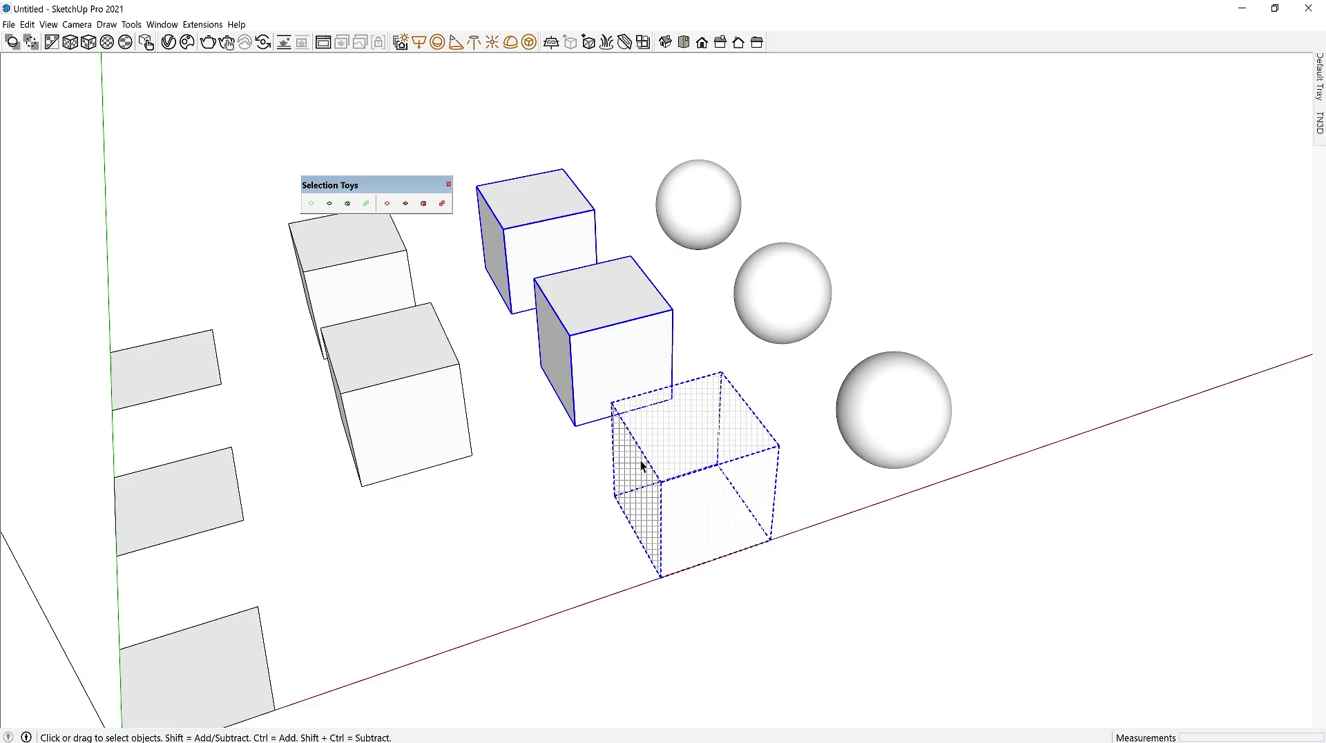
Select all cube instances from the same layer, then reselect the front-middle cube's options.
middle_click_drag(640, 457, 682, 347)
right_click(682, 347)
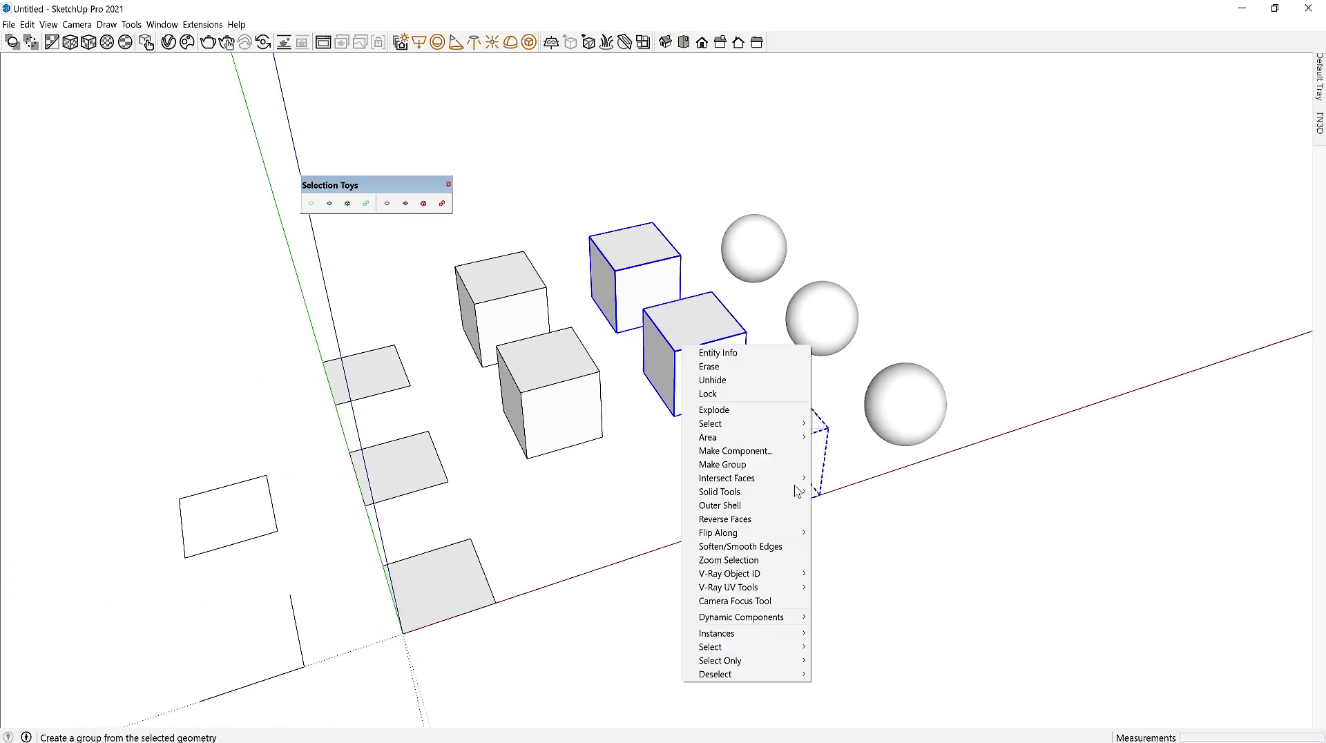
mouse_move(760, 633)
left_click(901, 666)
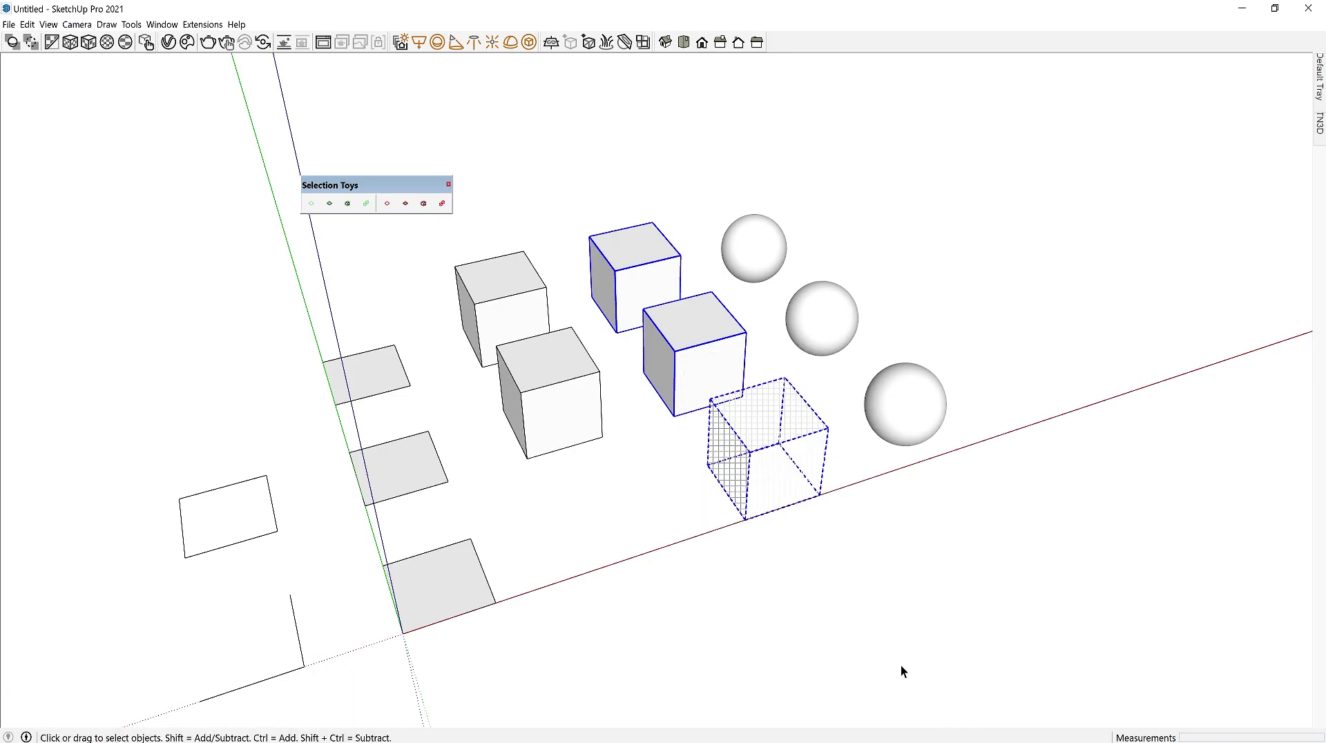
left_click(574, 410)
right_click(574, 400)
mouse_move(681, 668)
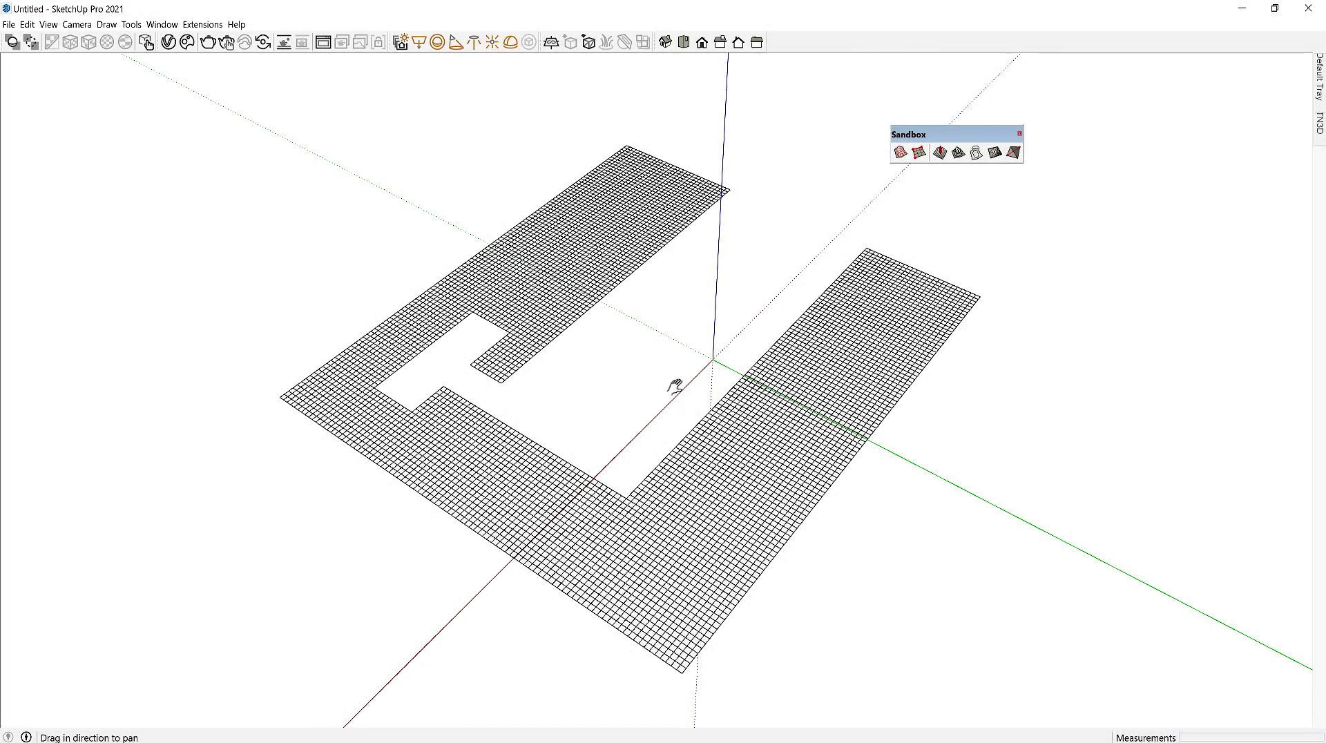
Launch Eneroth Random Selection and select everything inside the grid group.
key("space")
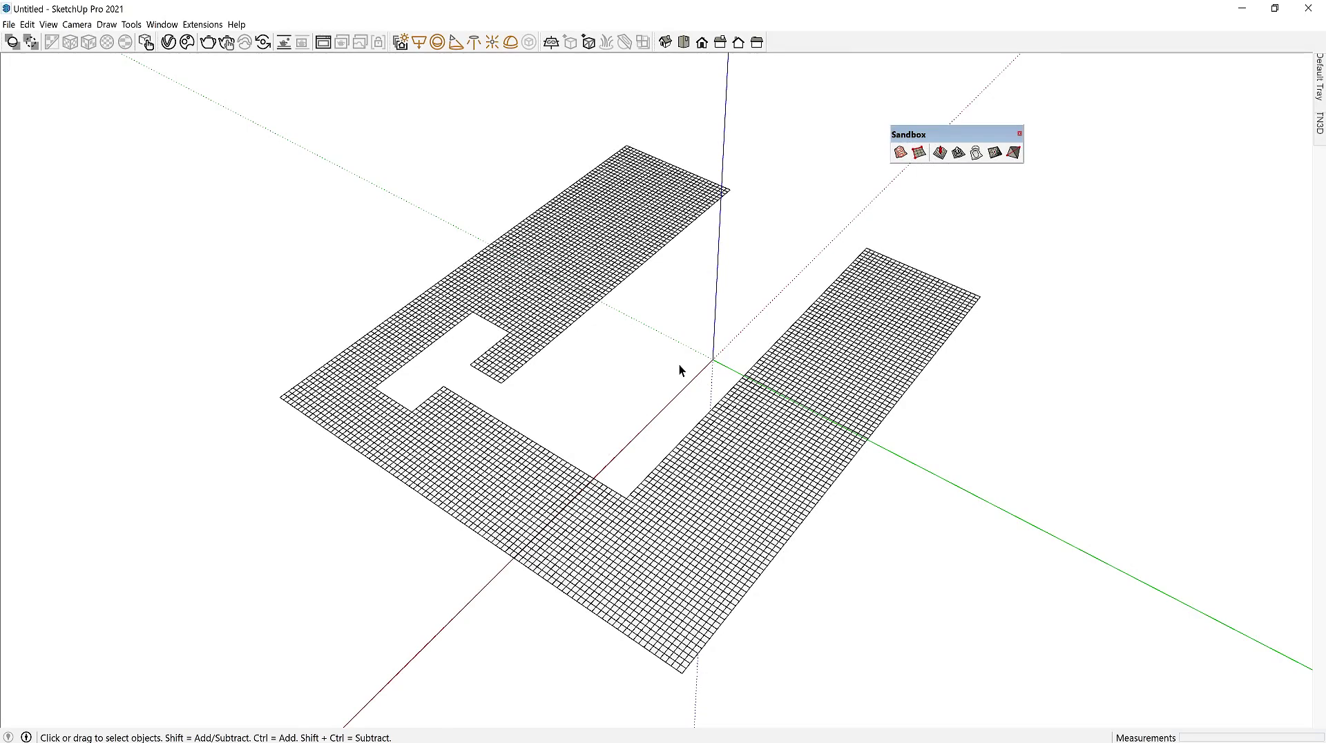
left_click(203, 24)
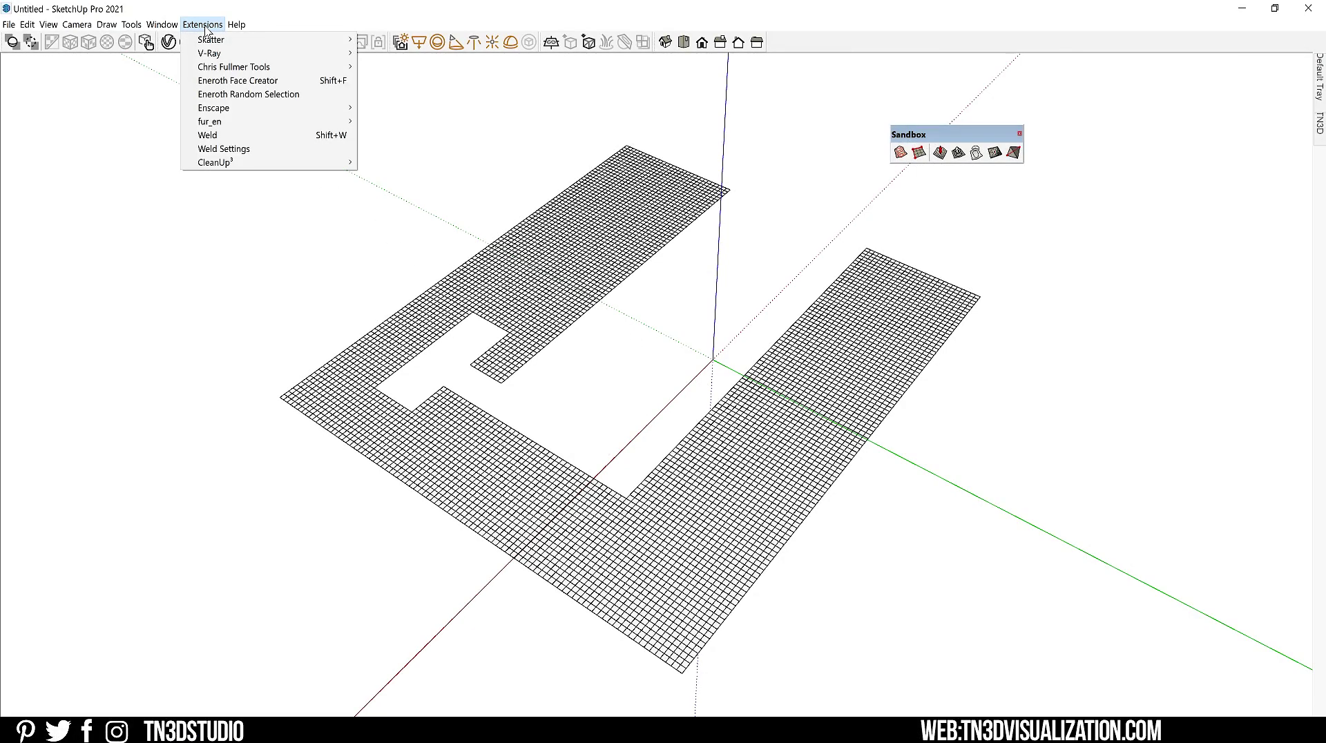
left_click(240, 95)
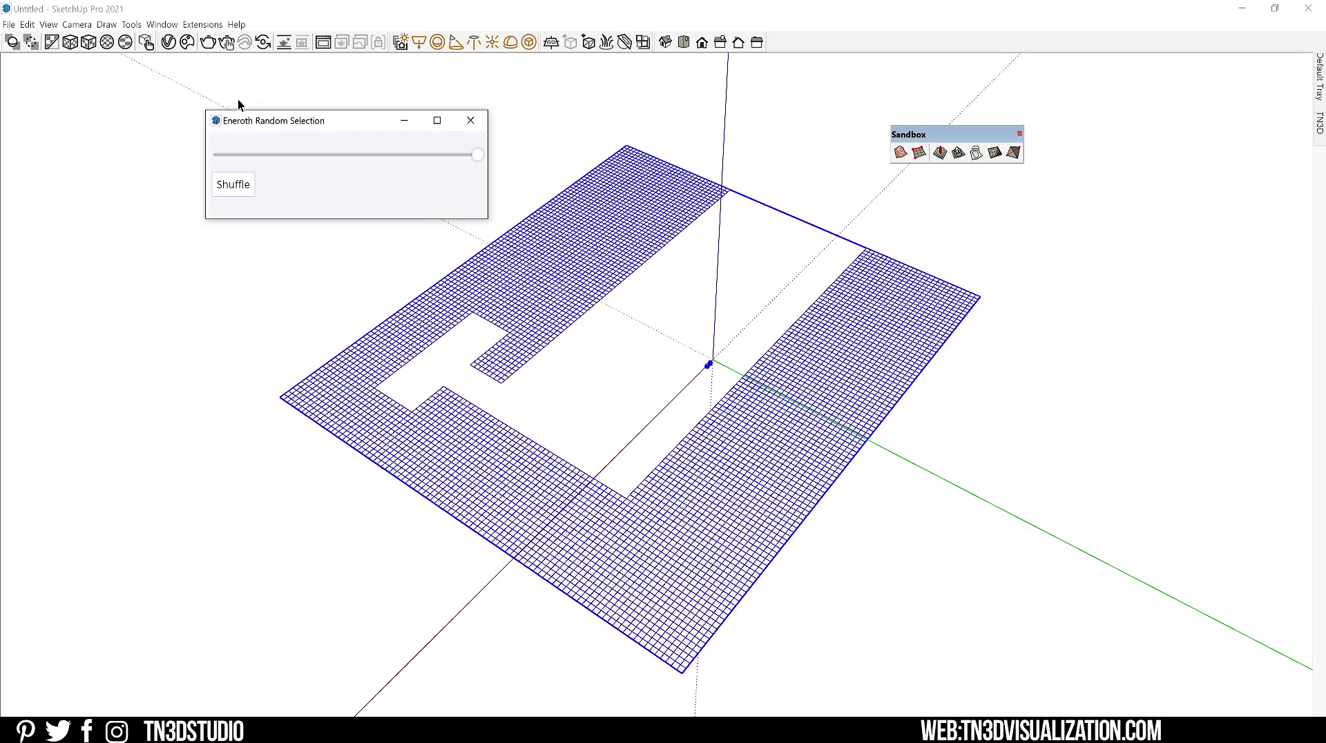
left_click_drag(357, 118, 280, 131)
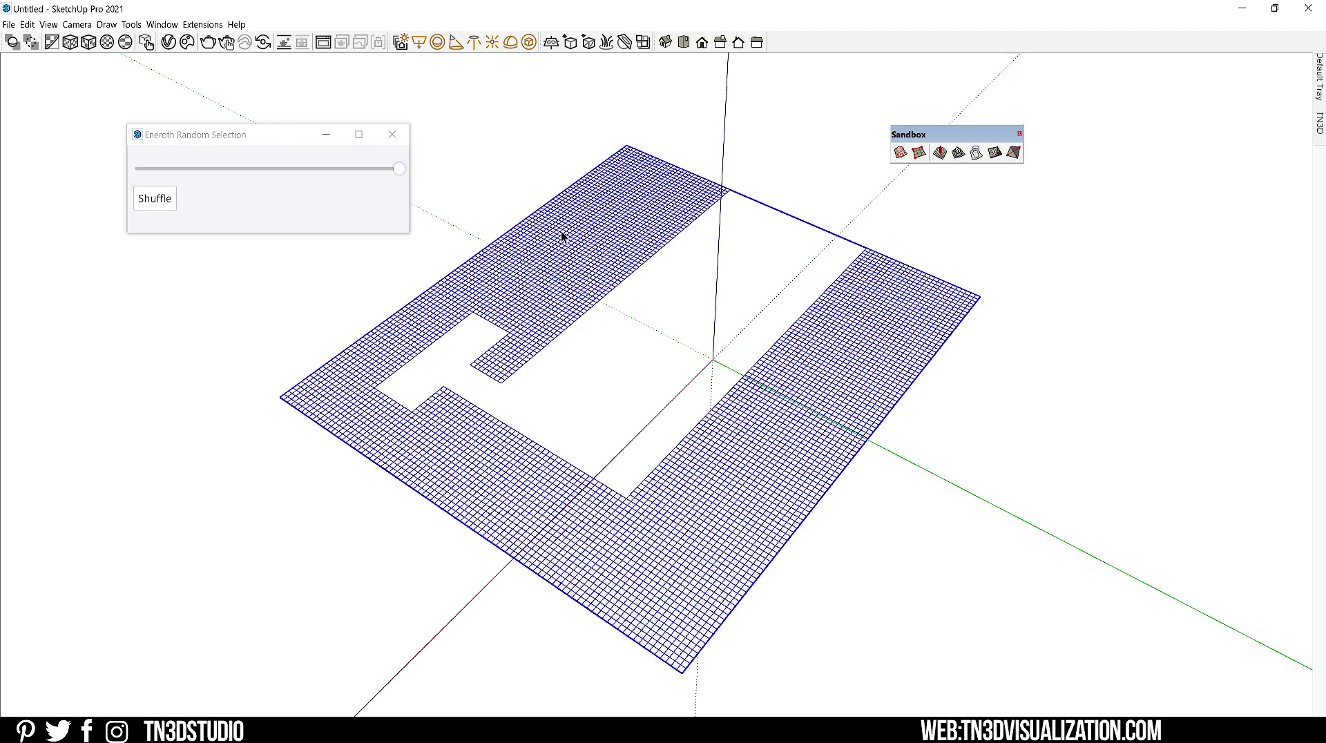
double_click(852, 296)
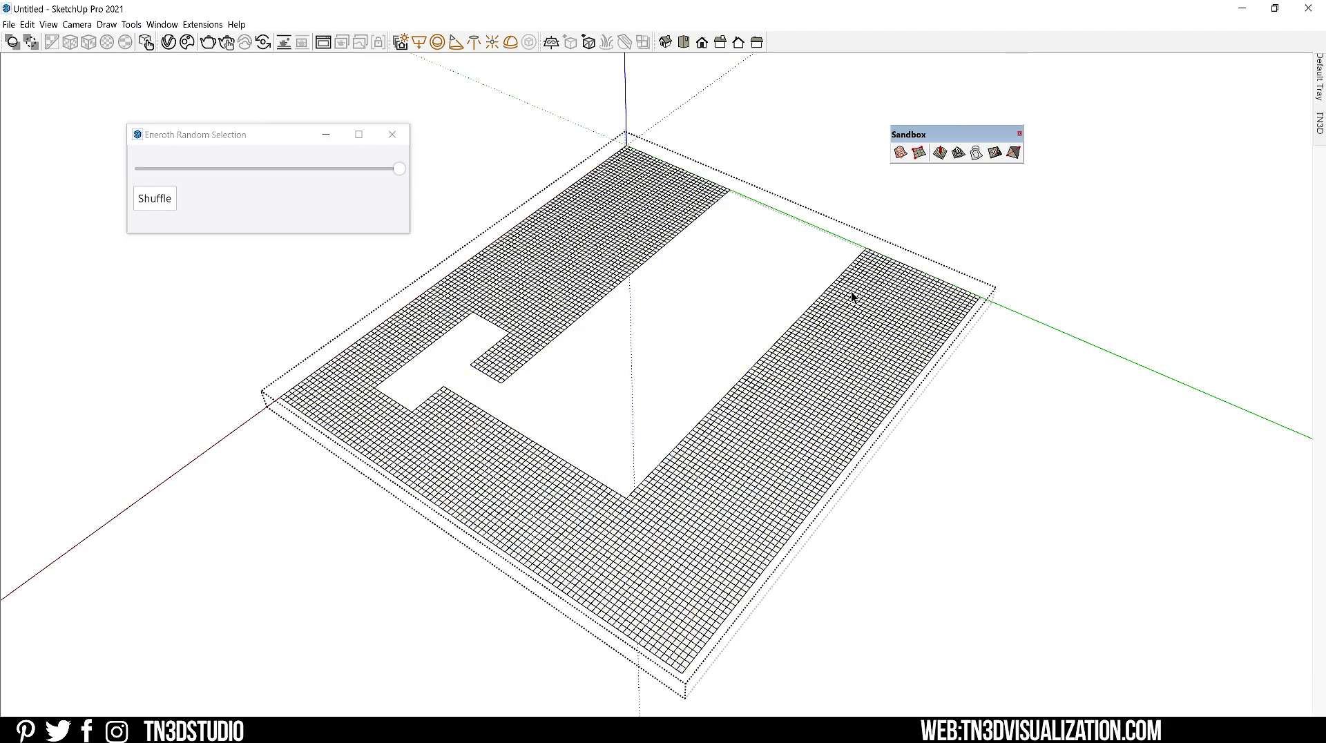
key("ctrl+a")
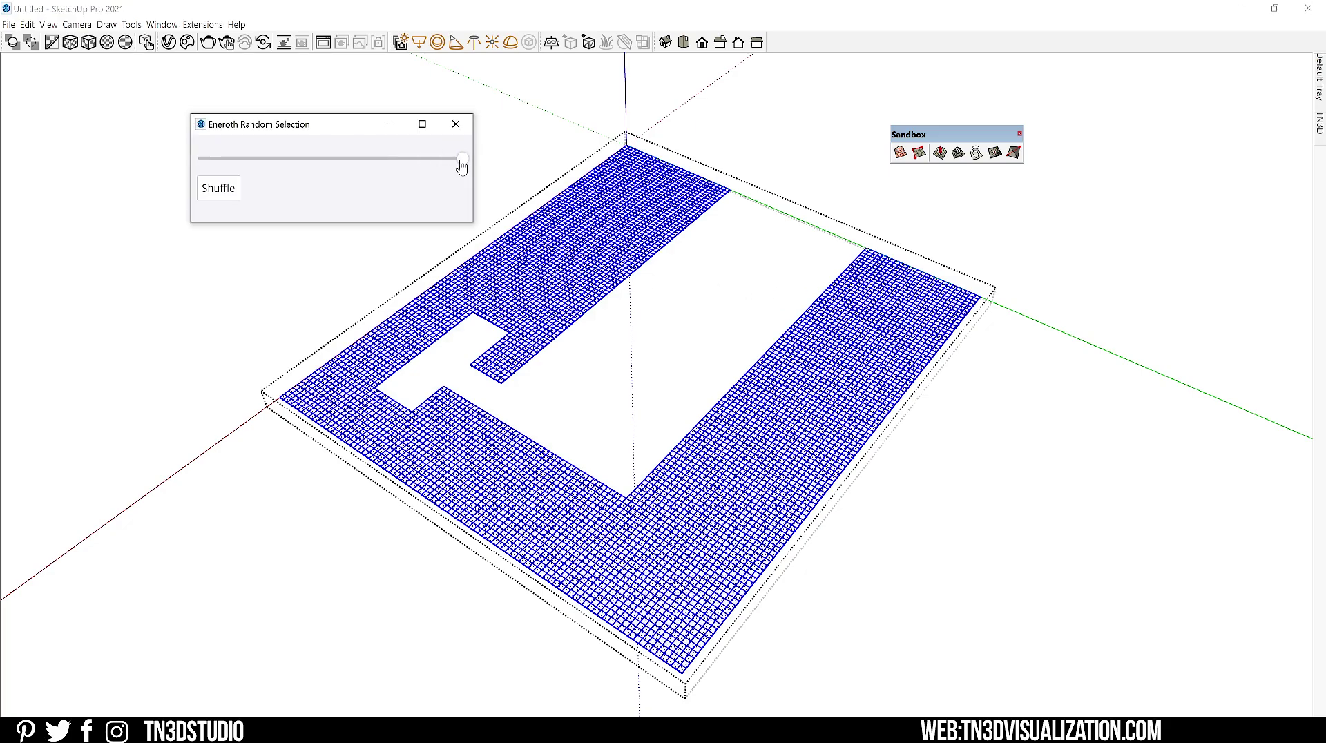
Lower the random-selection slider to a small share and shuffle the picked faces four times.
left_click_drag(461, 166, 201, 159)
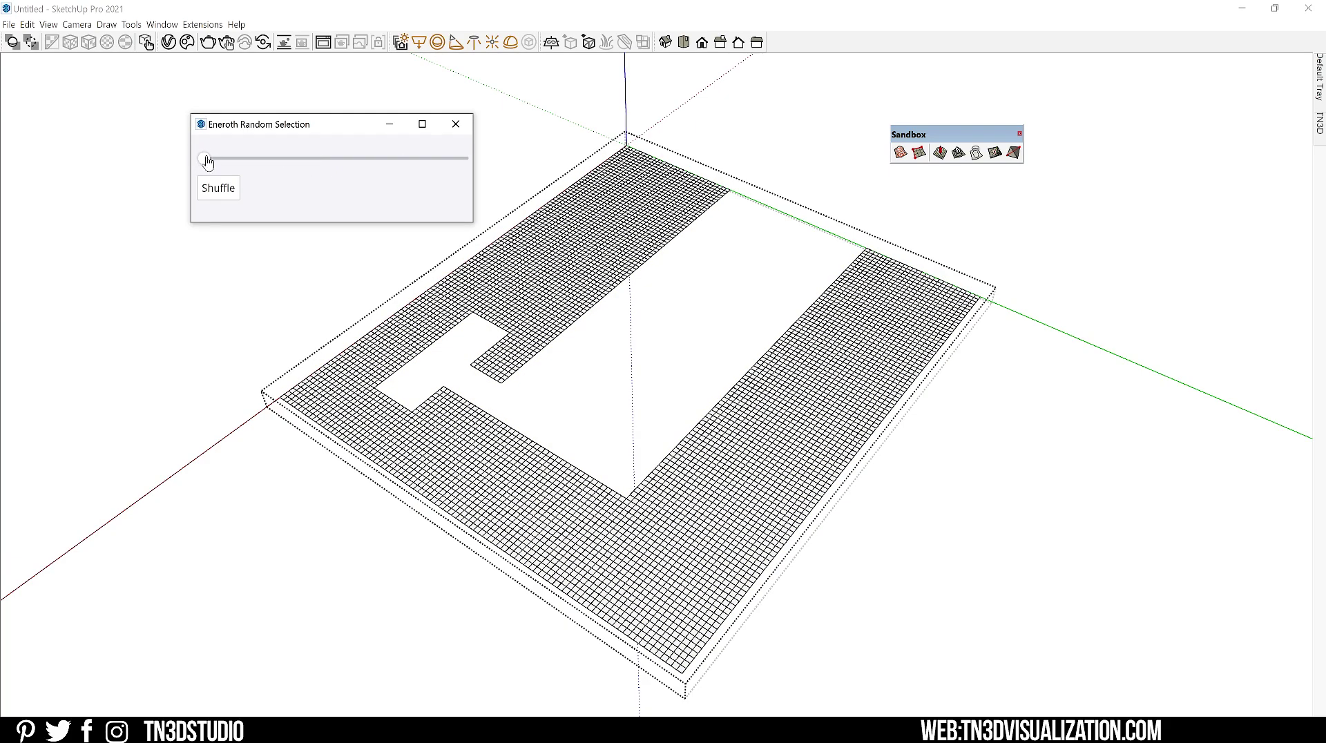
left_click_drag(207, 162, 213, 164)
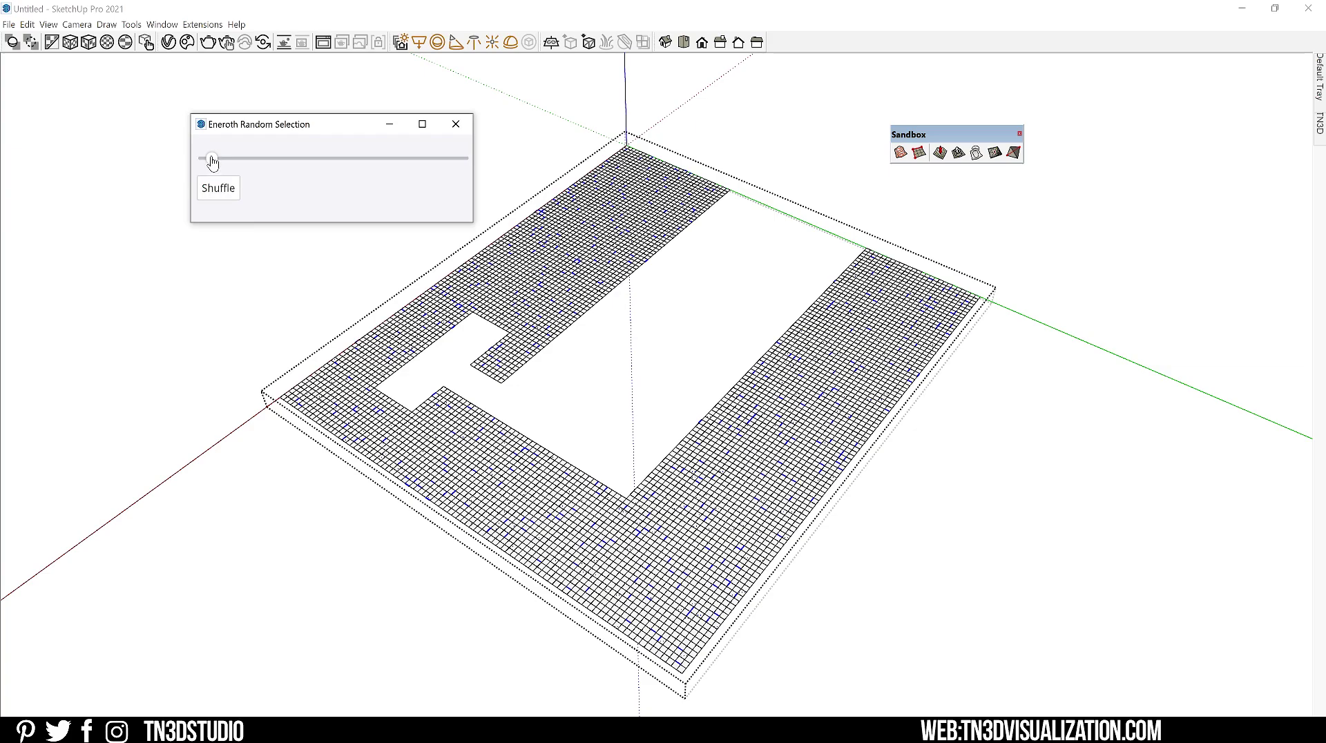
left_click_drag(212, 159, 217, 158)
left_click(225, 190)
left_click(226, 191)
left_click(225, 191)
left_click(225, 190)
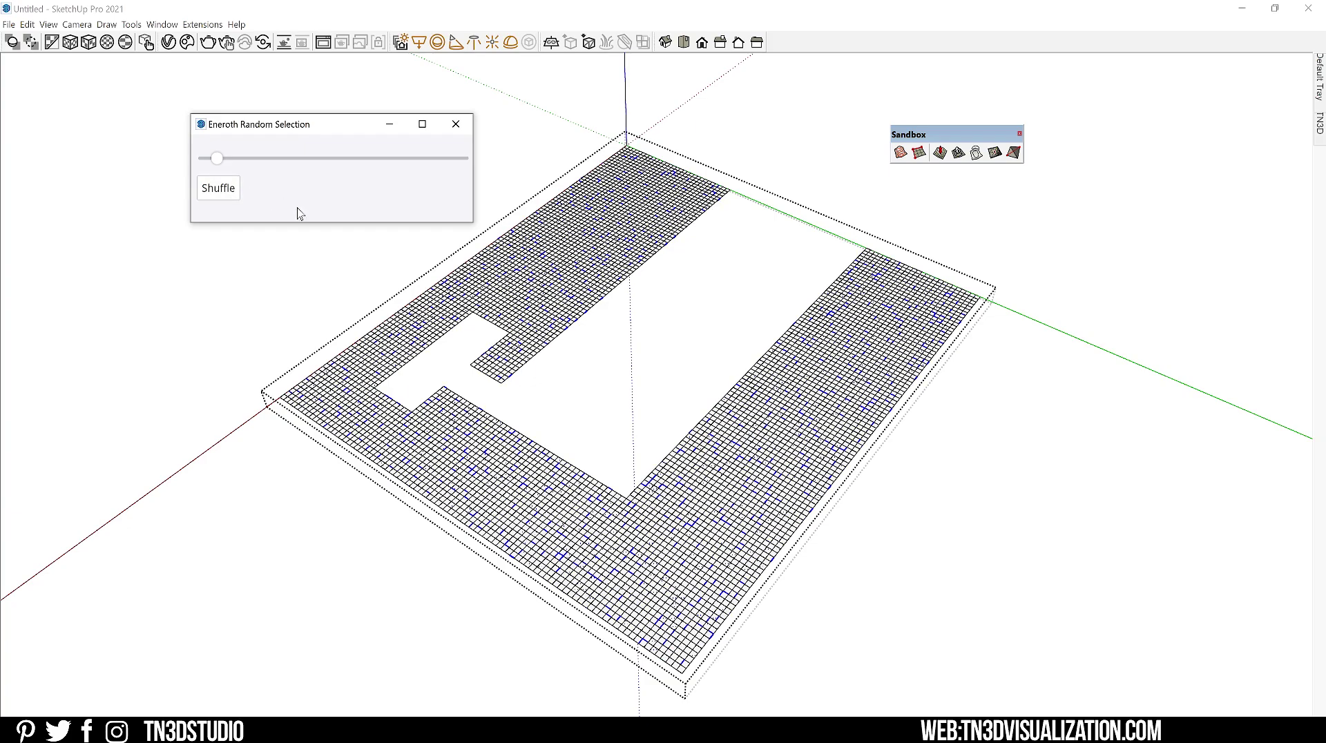
Raise the randomly selected faces into wavy terrain with the Smoove tool.
left_click(939, 153)
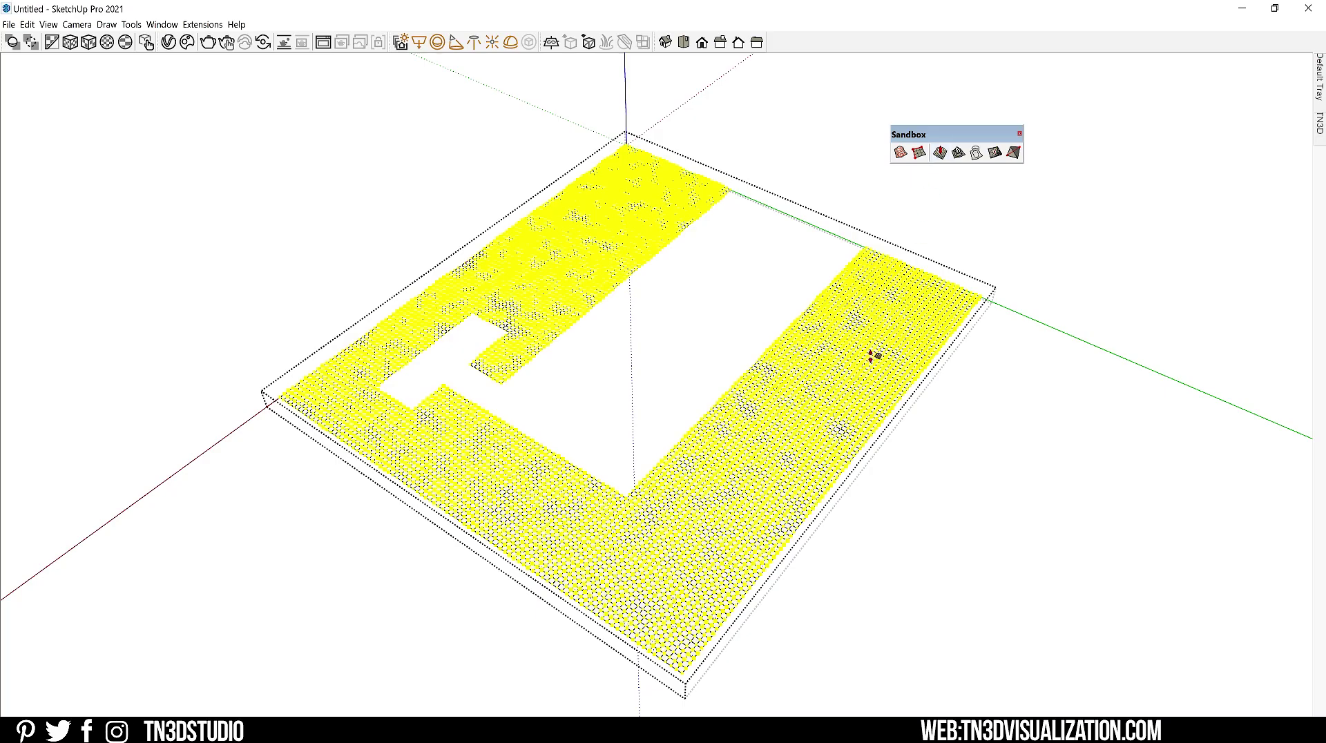
scroll(825, 448, "up", 3)
scroll(825, 448, "up", 6)
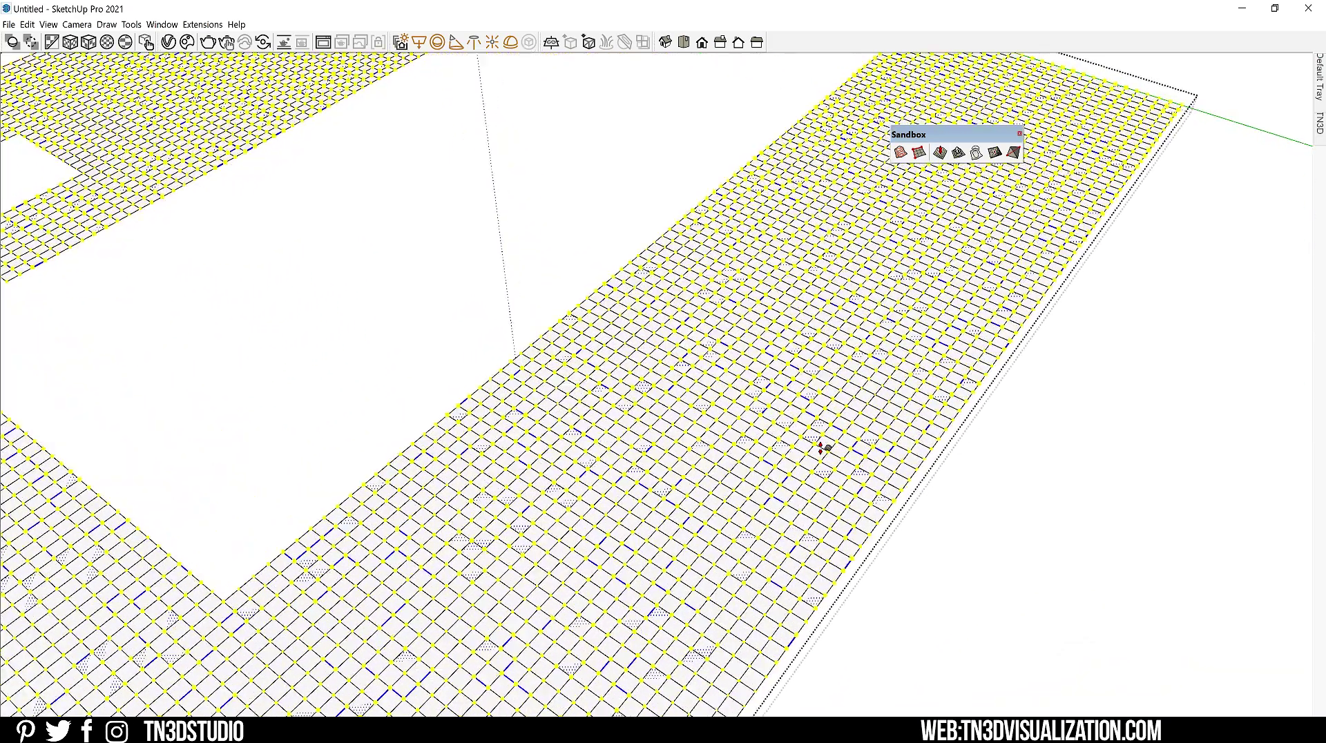
left_click_drag(813, 386, 816, 350)
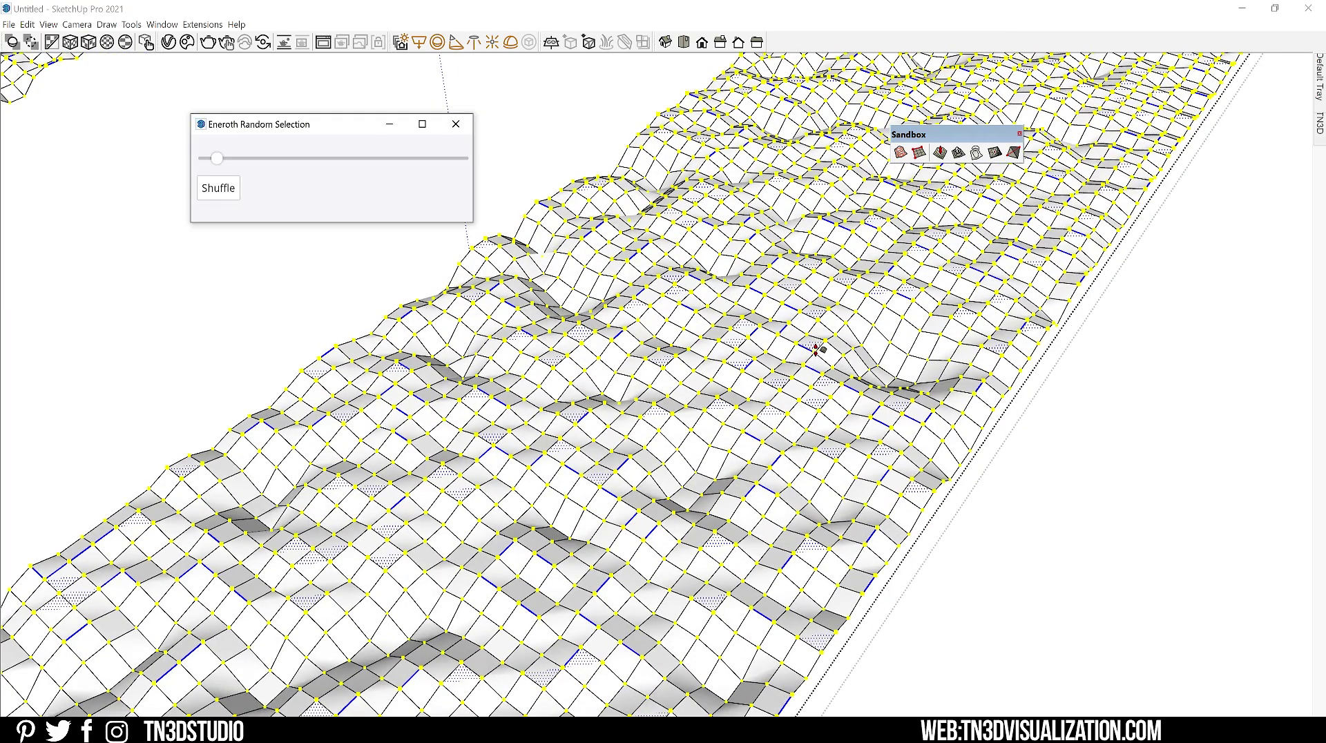
scroll(816, 351, "down", 10)
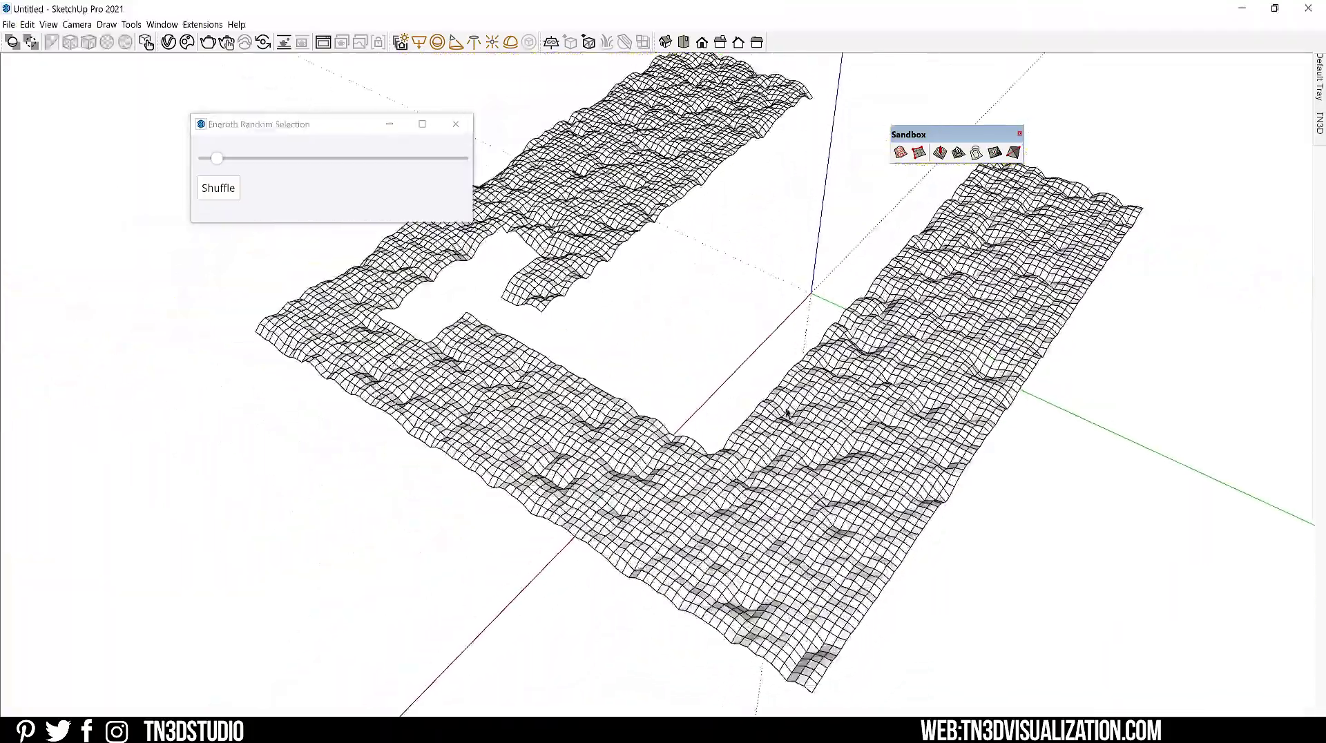
scroll(827, 415, "down", 2)
Scale the terrain group and pull its front edge down.
left_click(828, 415)
key("s")
scroll(750, 224, "up", 4)
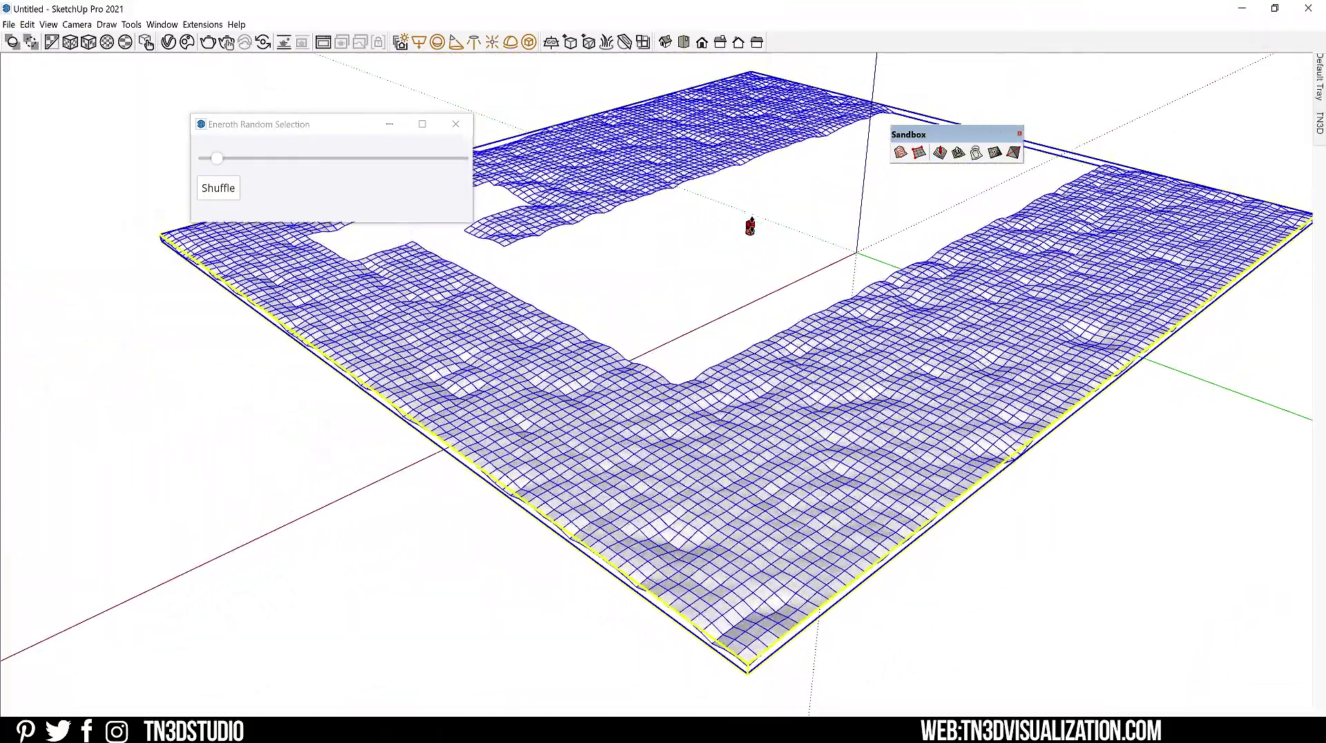
left_click(940, 153)
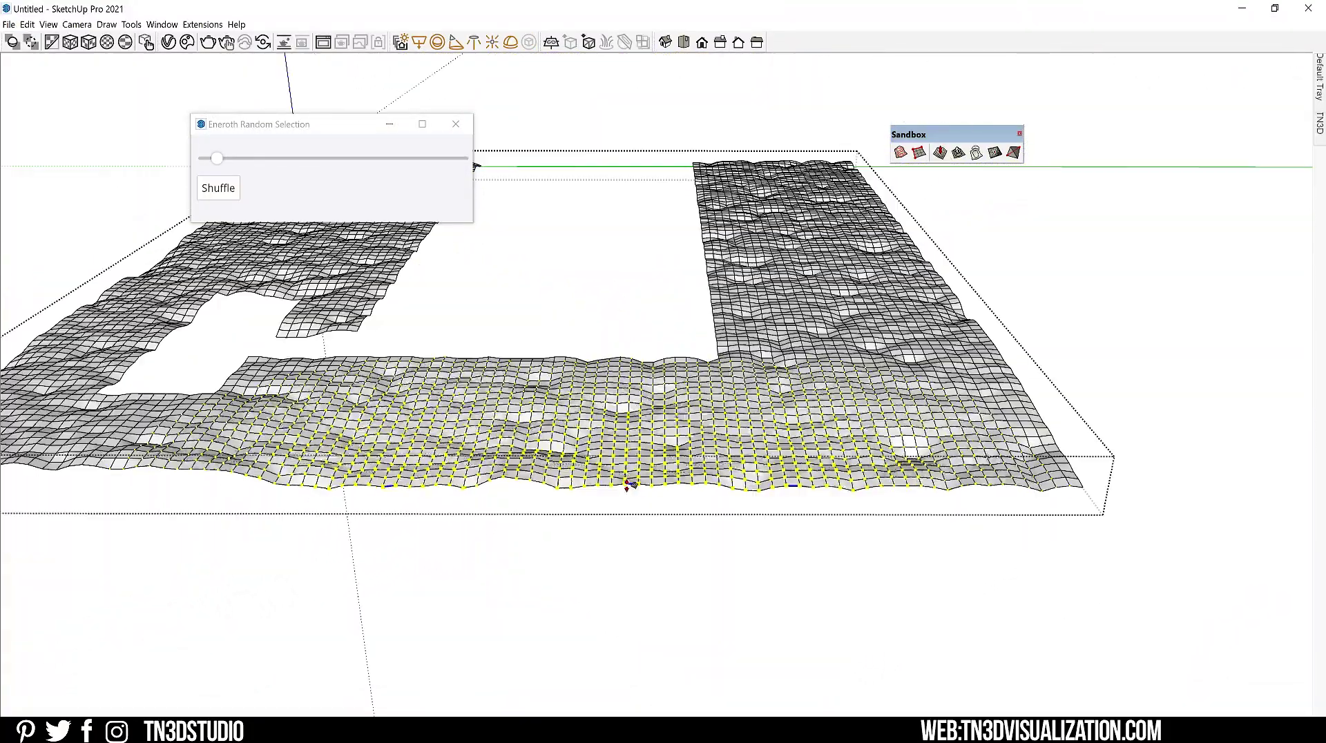
left_click_drag(630, 485, 633, 509)
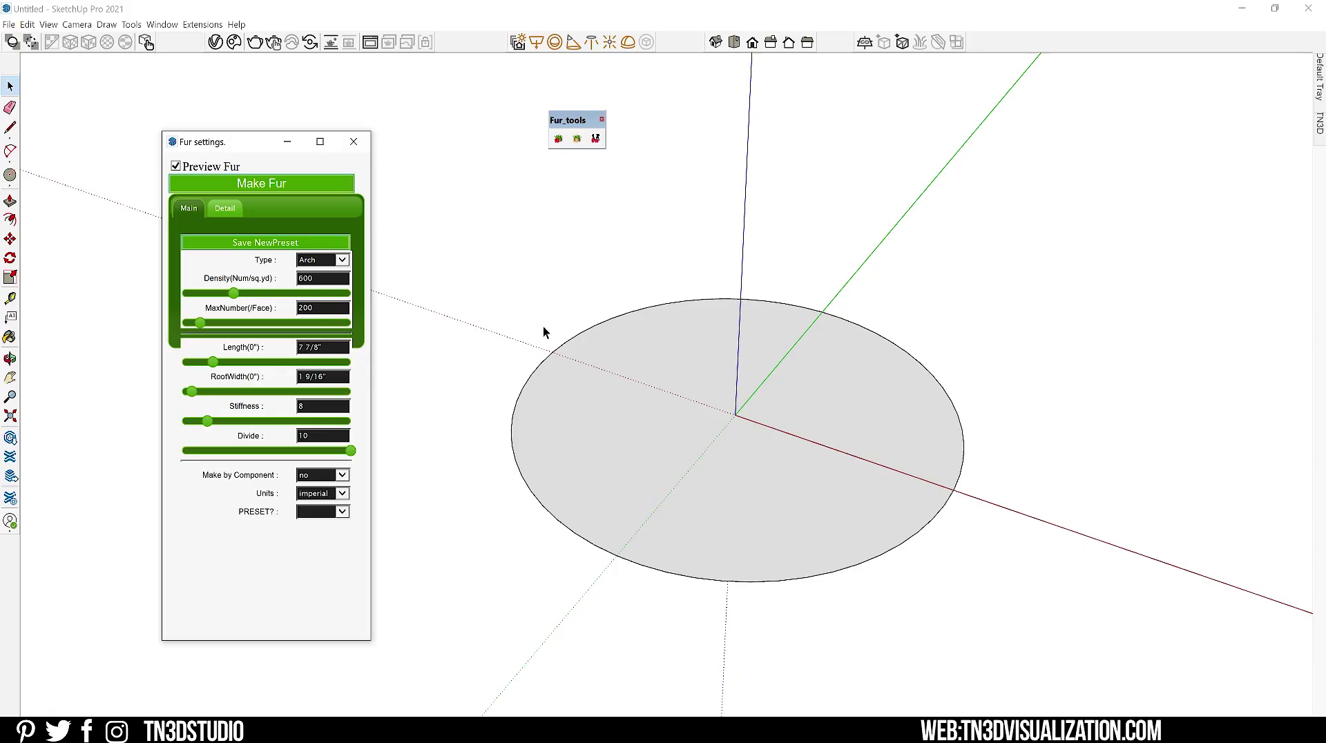
Select the circle for fur, enter 650 in the fur settings and set Length to 10.
left_click(559, 343)
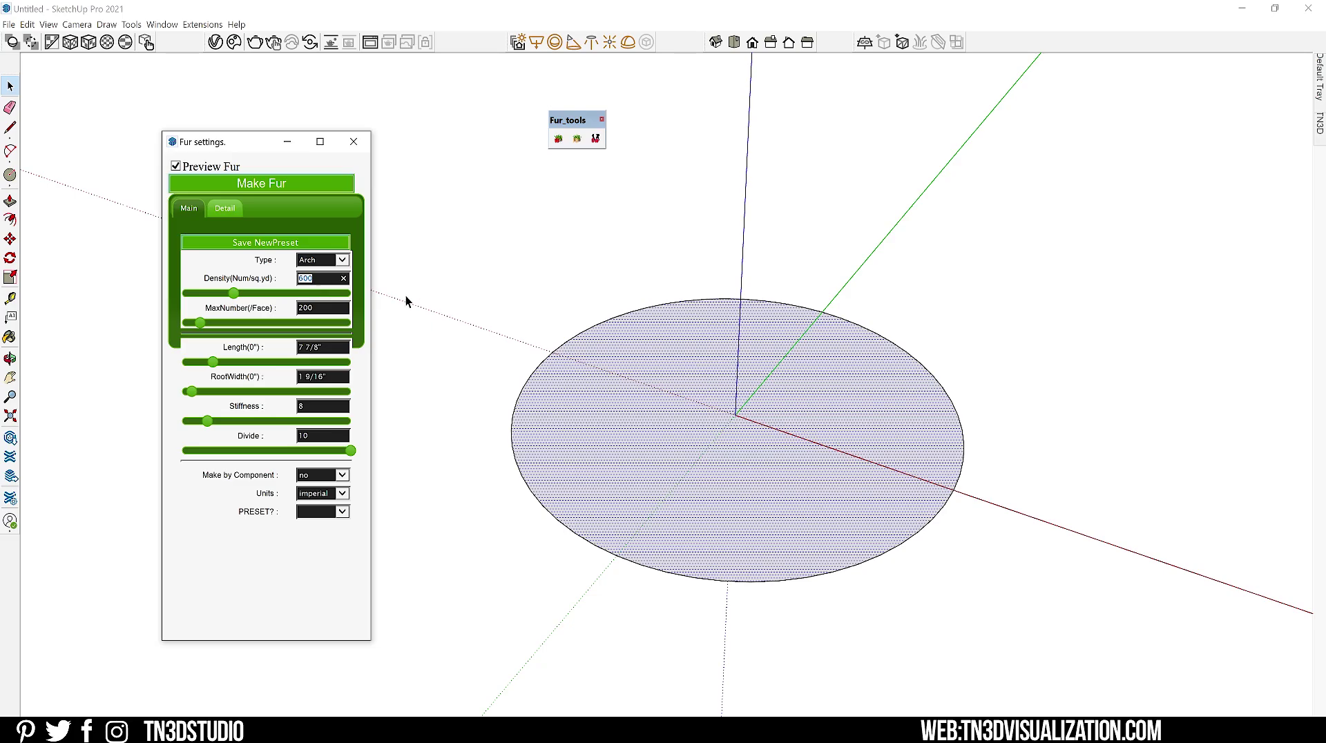
type("650")
left_click(304, 307)
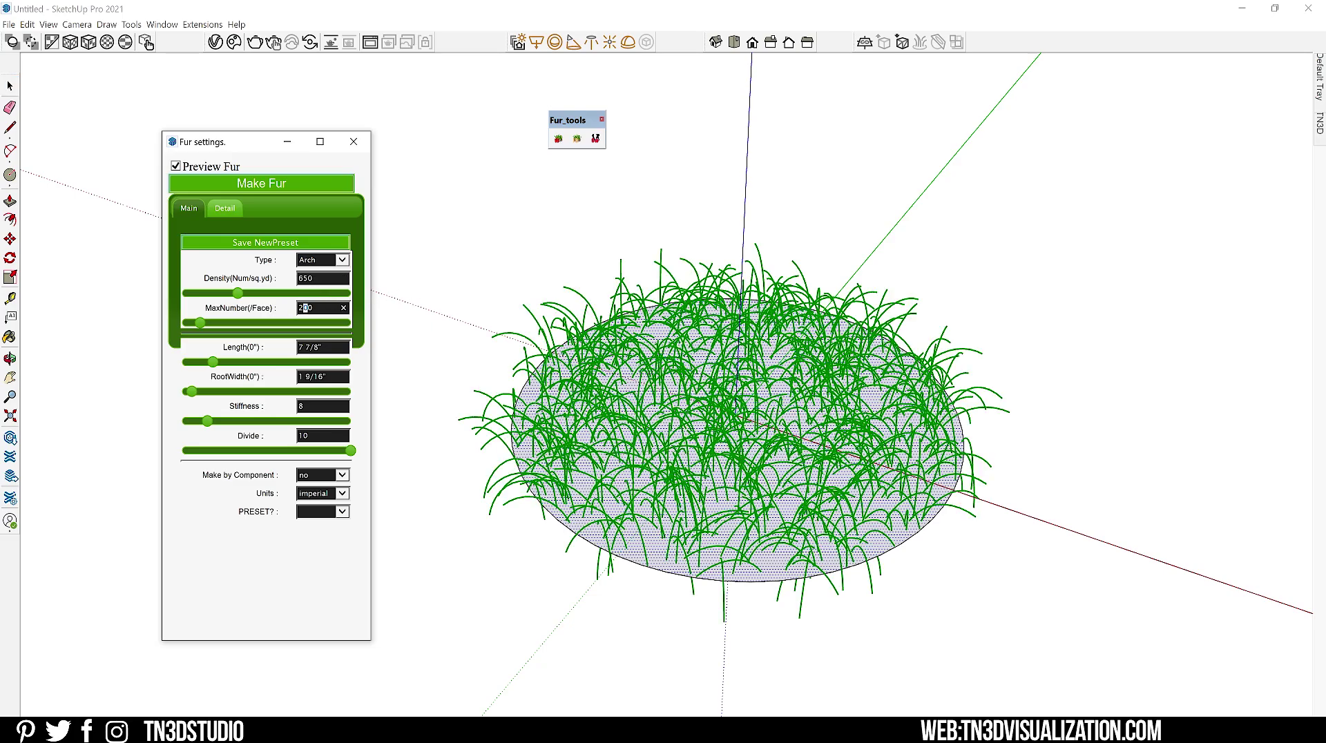
left_click(300, 348)
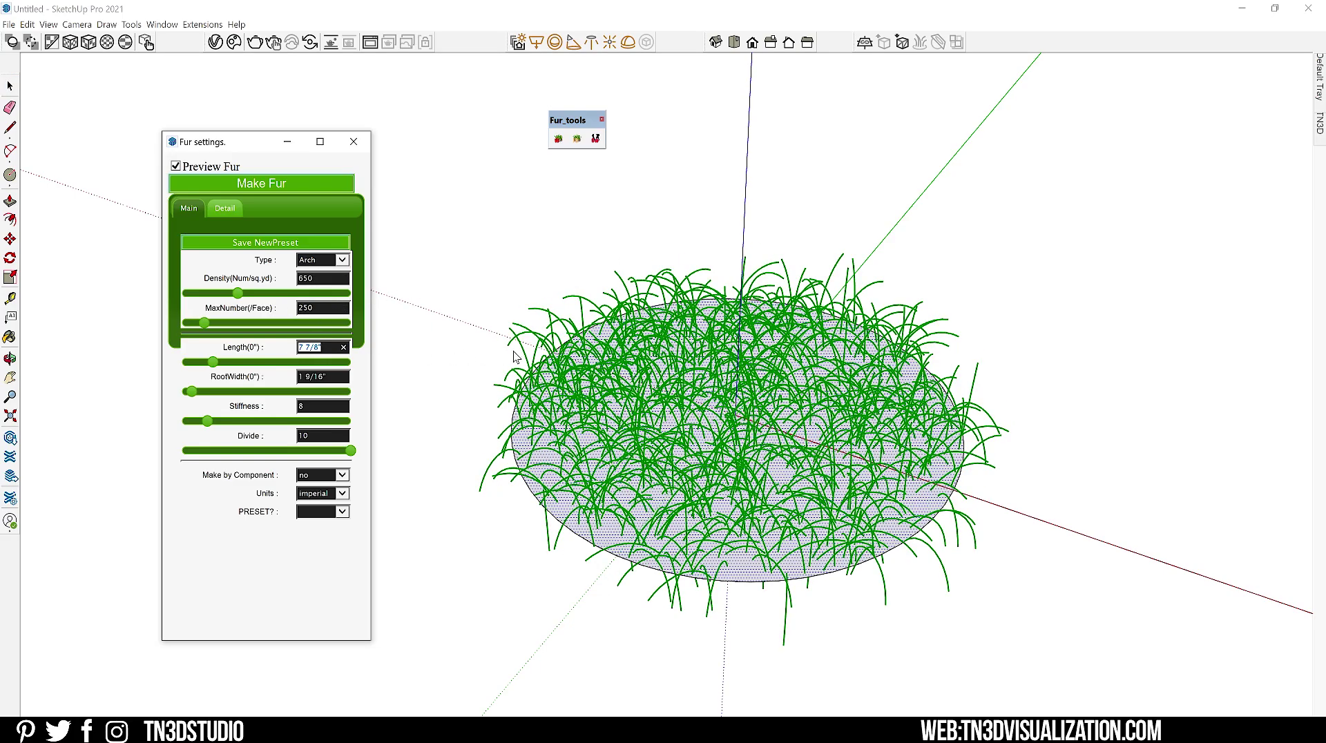
type("10")
key("Tab")
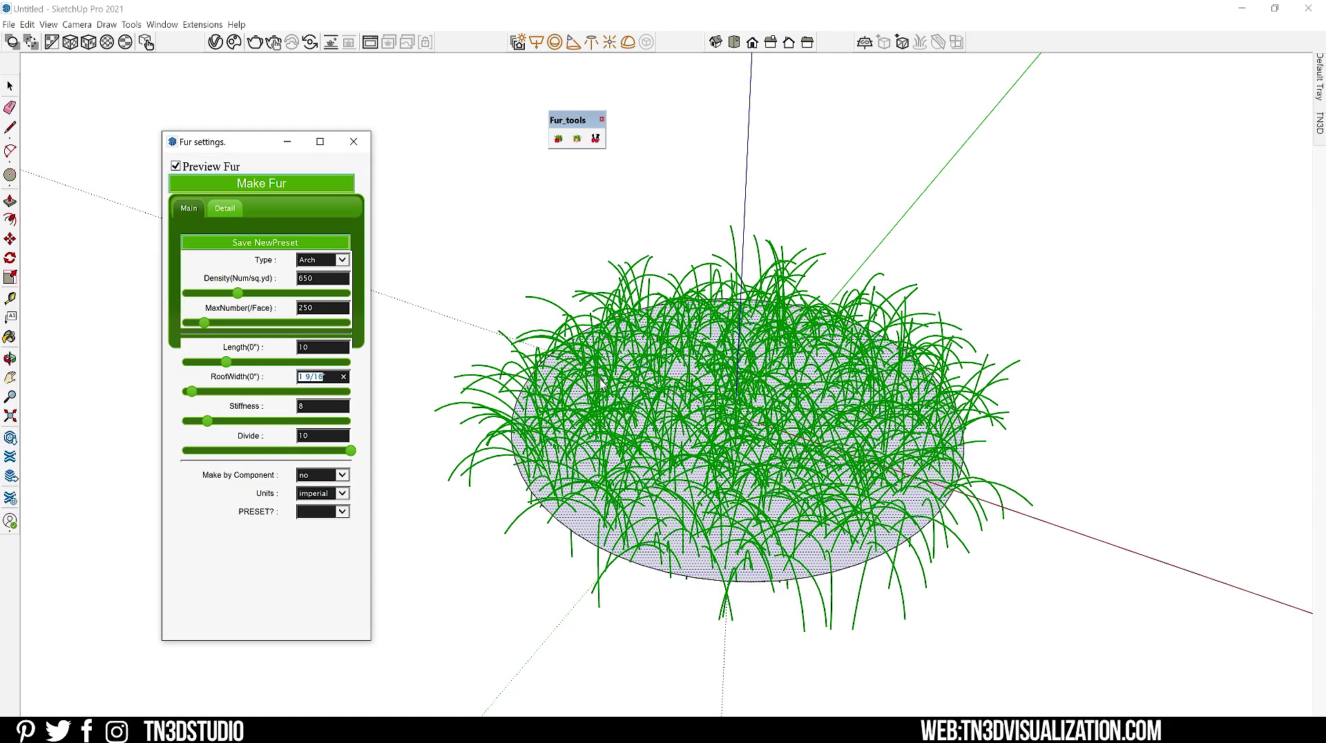
Set RootWidth to 1.5" and Stiffness to 12 to regrow the fur.
type("1.5\"")
key("Tab")
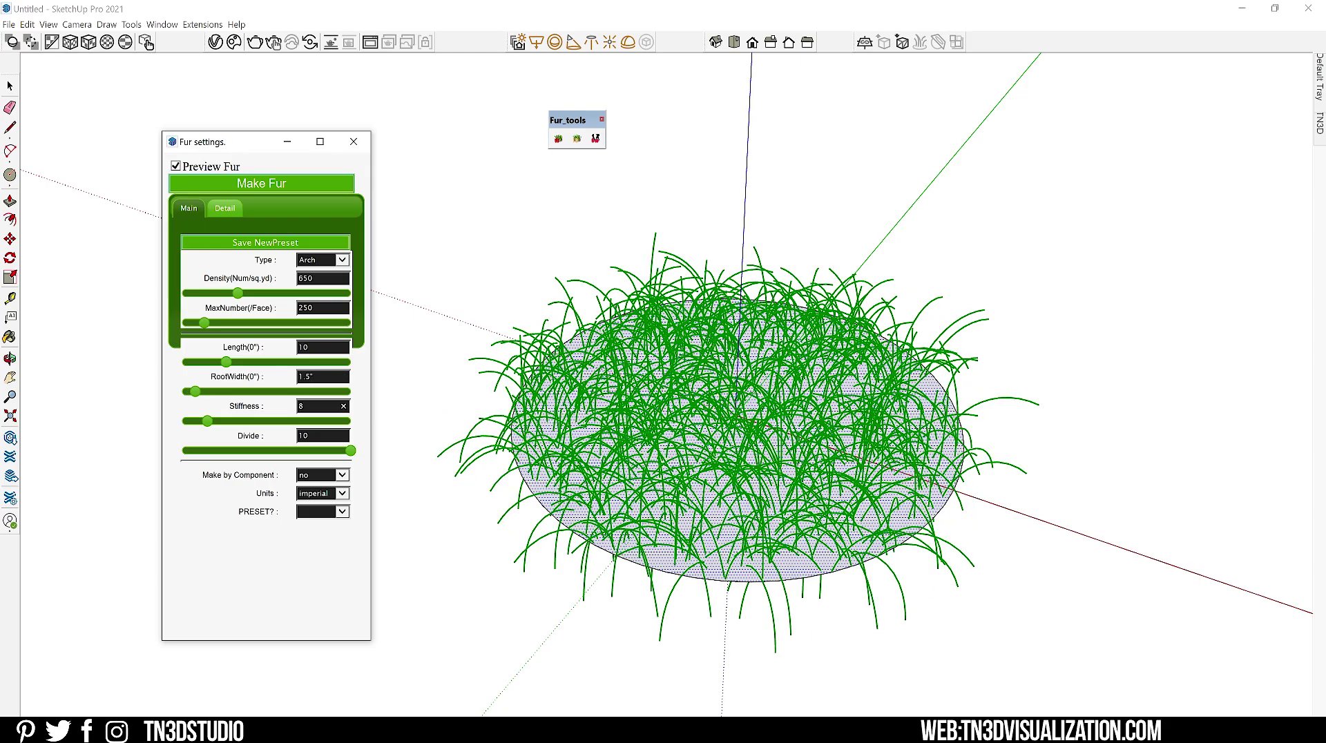
type("4")
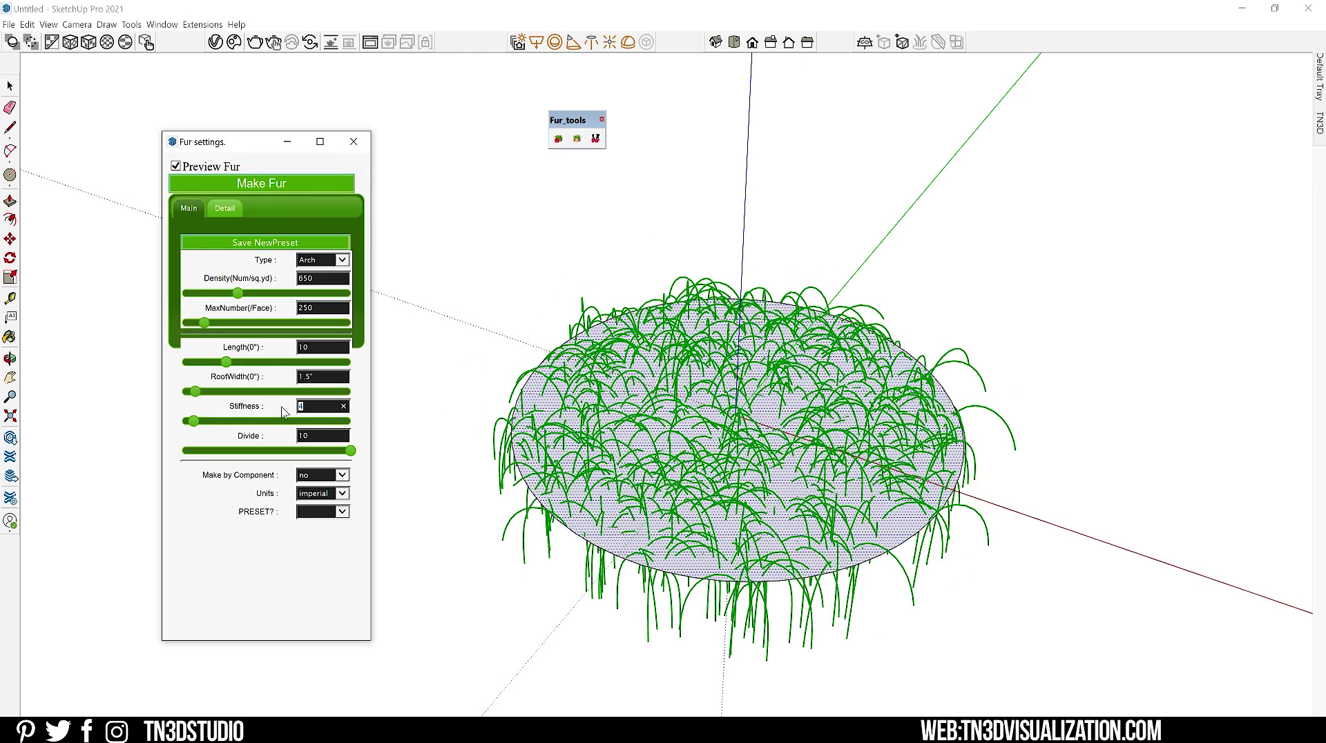
key("BackSpace")
type("16")
key("Tab")
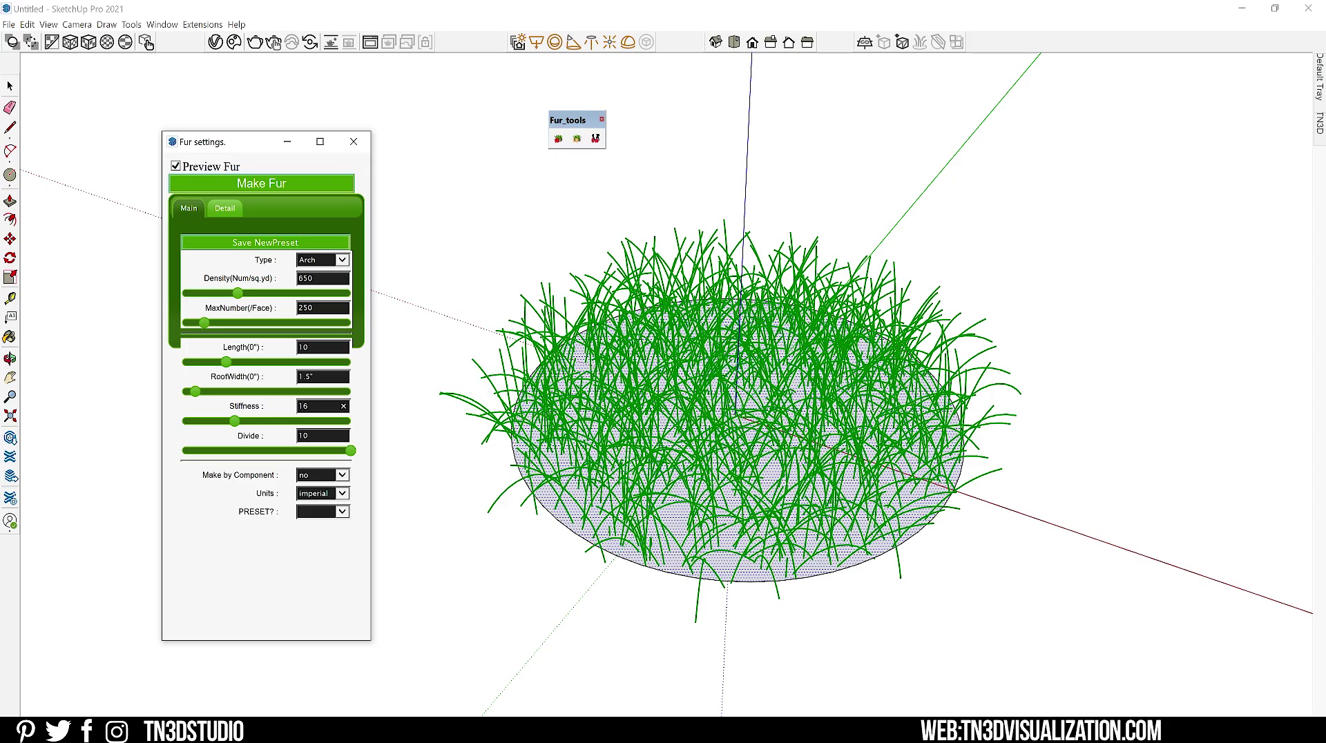
key("BackSpace")
type("2")
key("Tab")
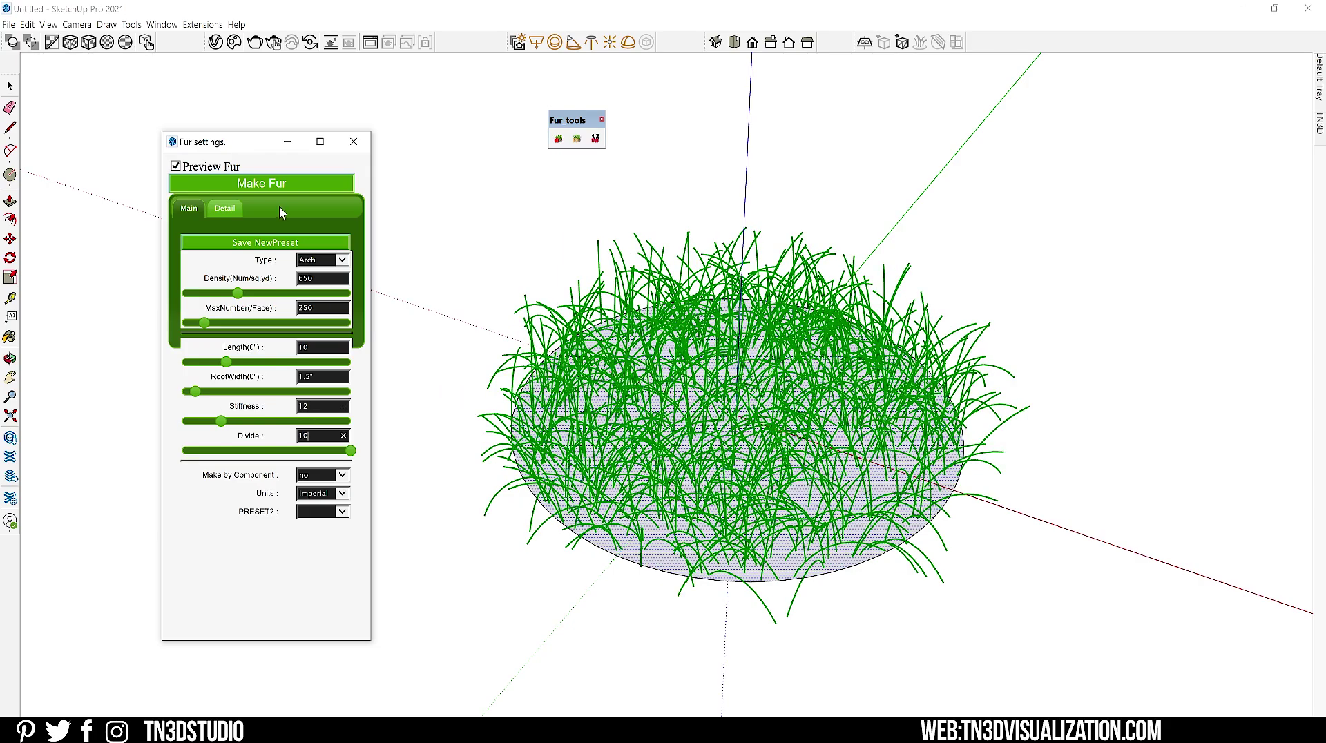
Orbit around the fur patch and bring up the fur Type list on the Main settings.
middle_click_drag(386, 262, 808, 449)
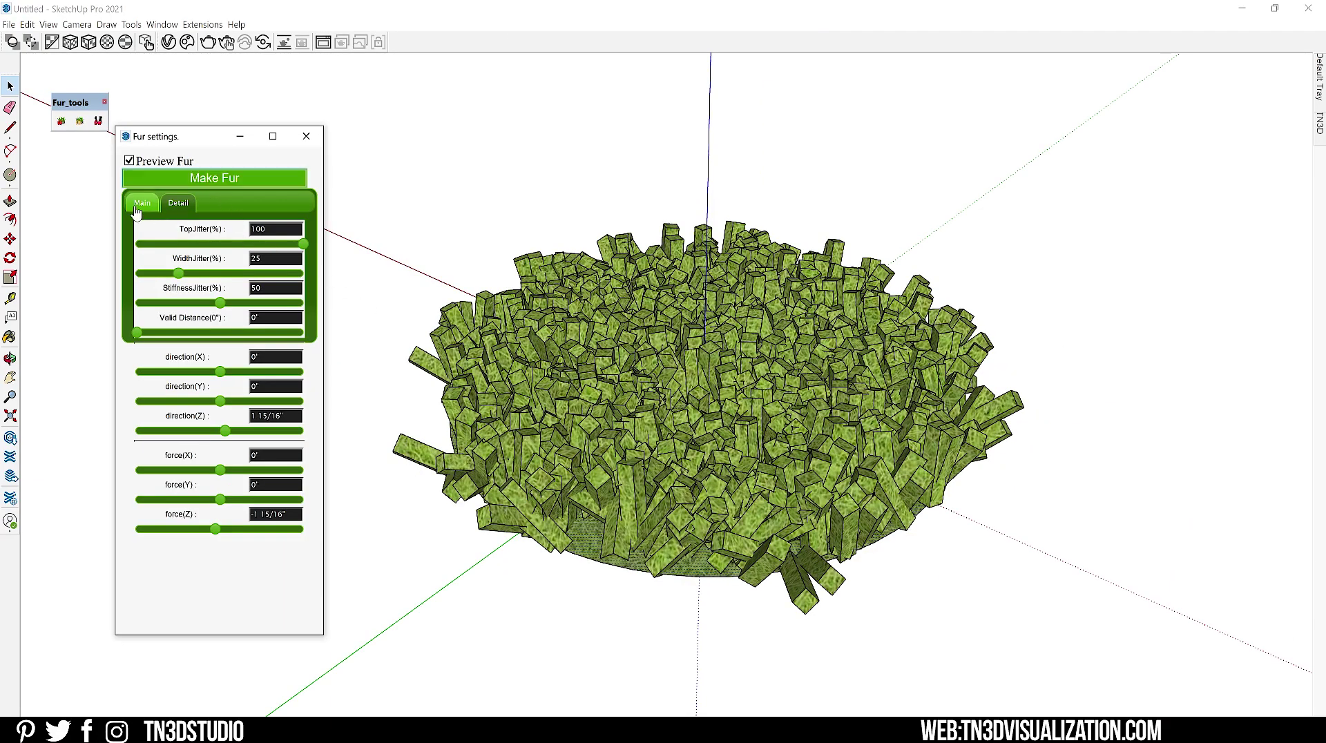
left_click(137, 207)
left_click(277, 255)
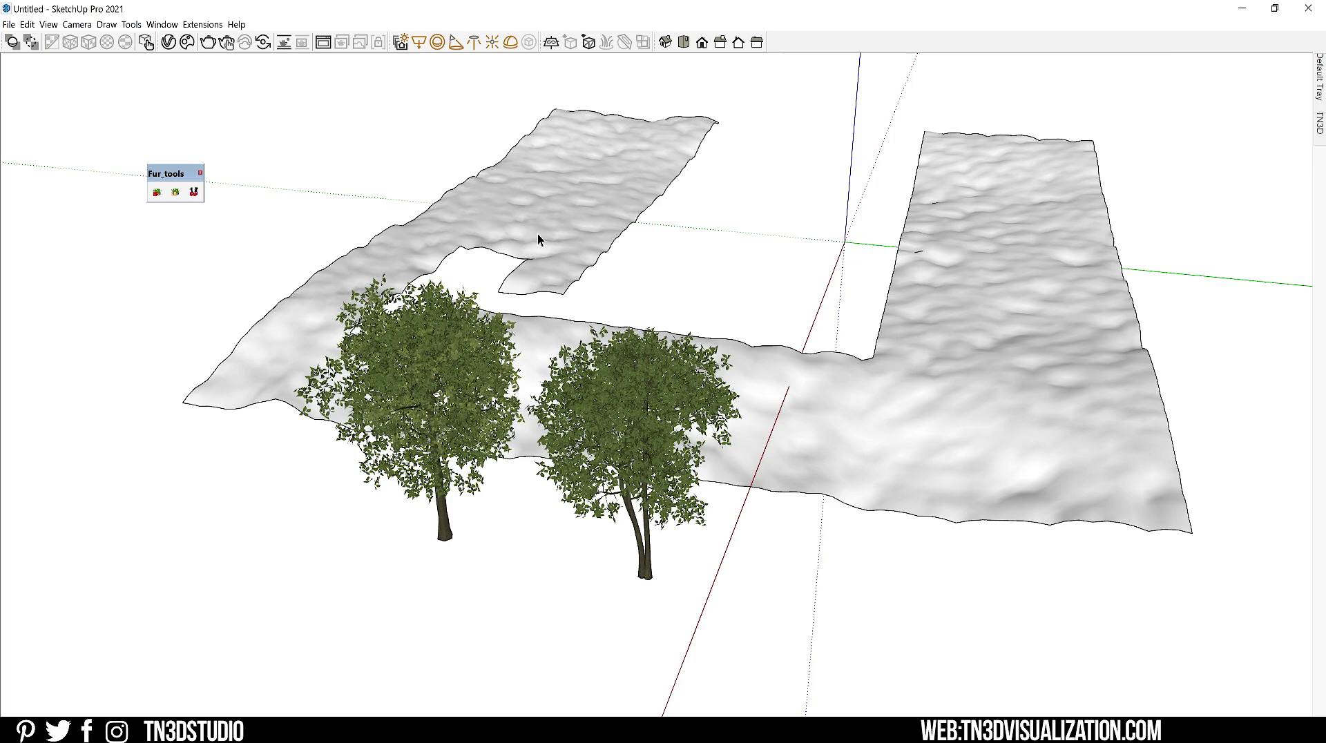
Select the whole terrain surface and preview a Make Crowd scatter, lowering Density from .5 to .03.
double_click(537, 234)
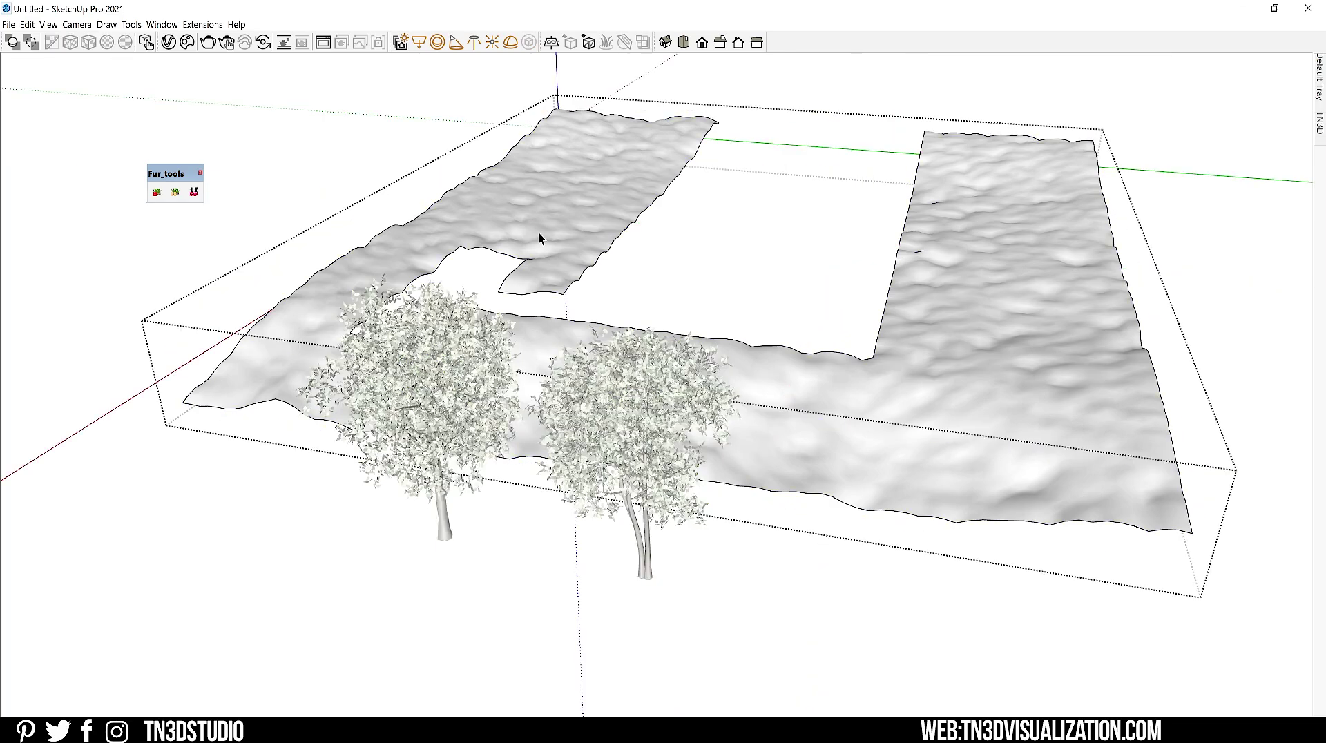
triple_click(538, 234)
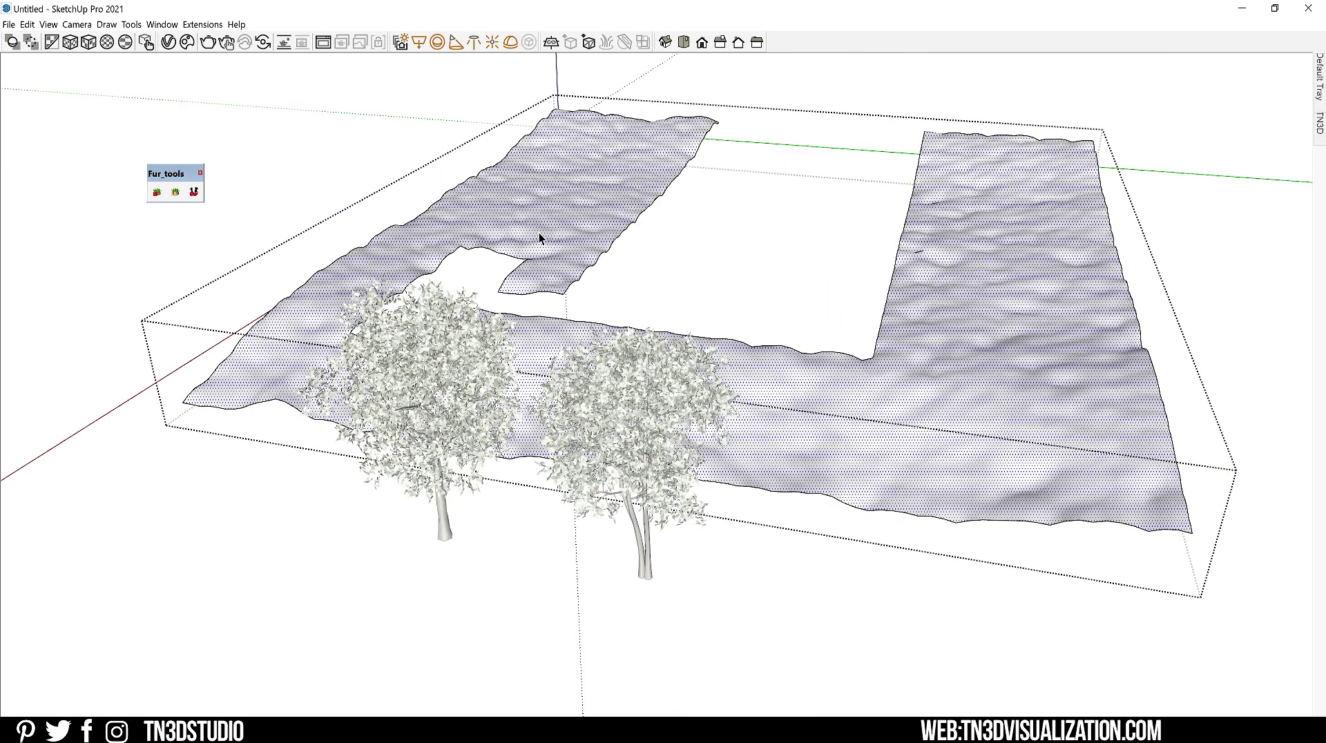
left_click(194, 192)
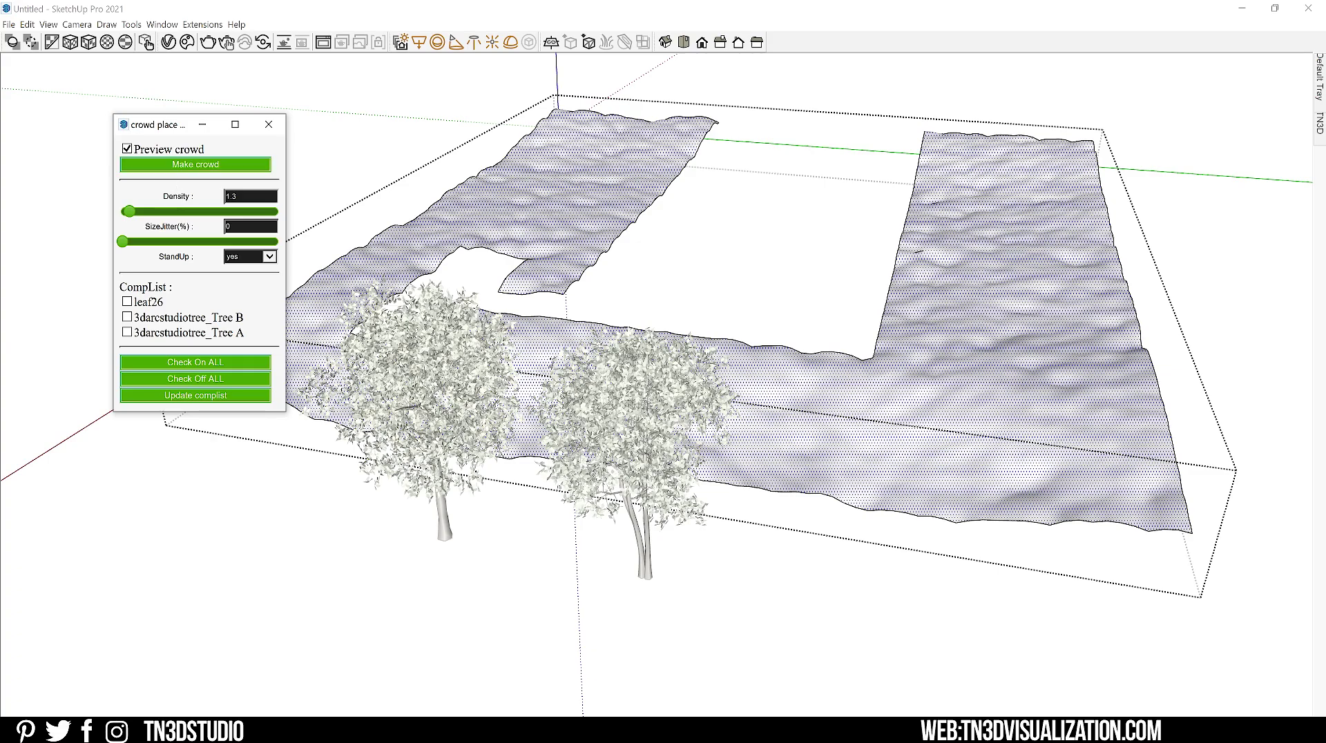
left_click_drag(190, 196, 162, 198)
double_click(230, 197)
type(".5")
left_click(247, 226)
type(".03")
key("Return")
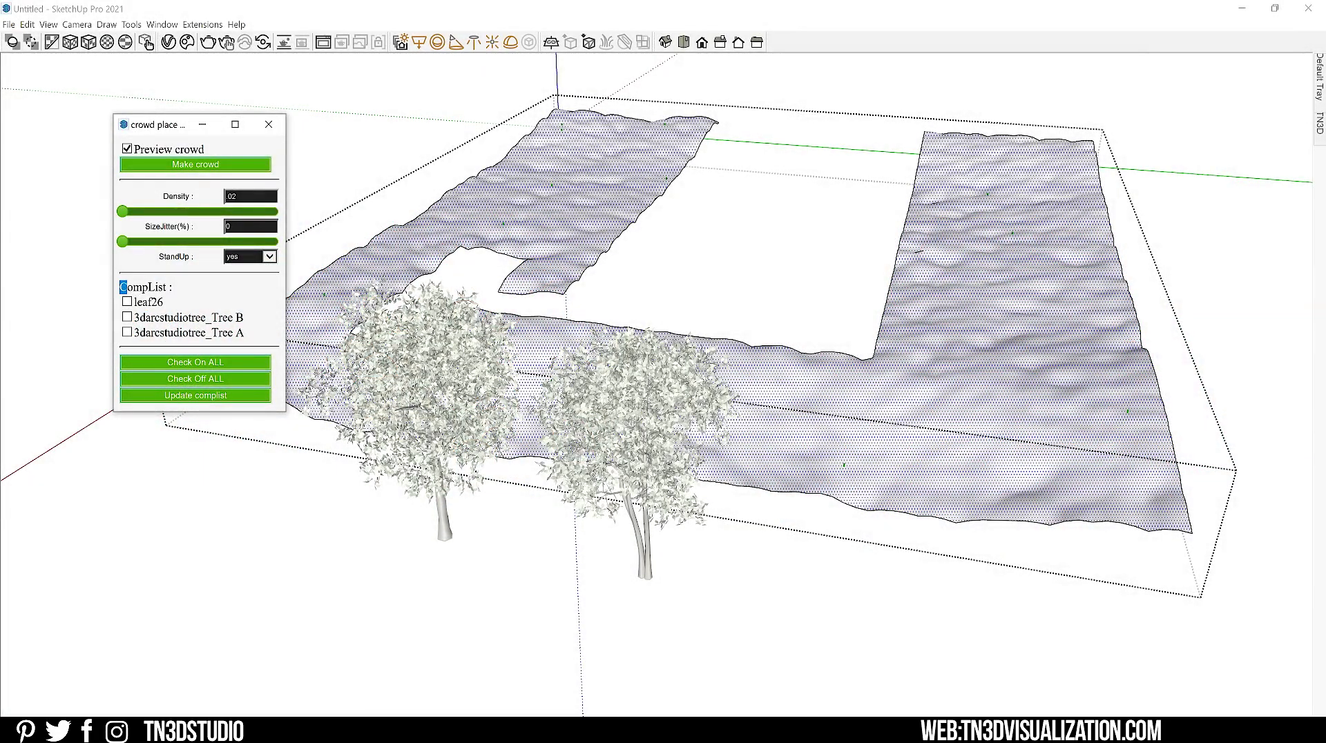
Include Tree B in the crowd and generate the tree scatter on the terrain.
double_click(143, 287)
left_click_drag(245, 318, 133, 318)
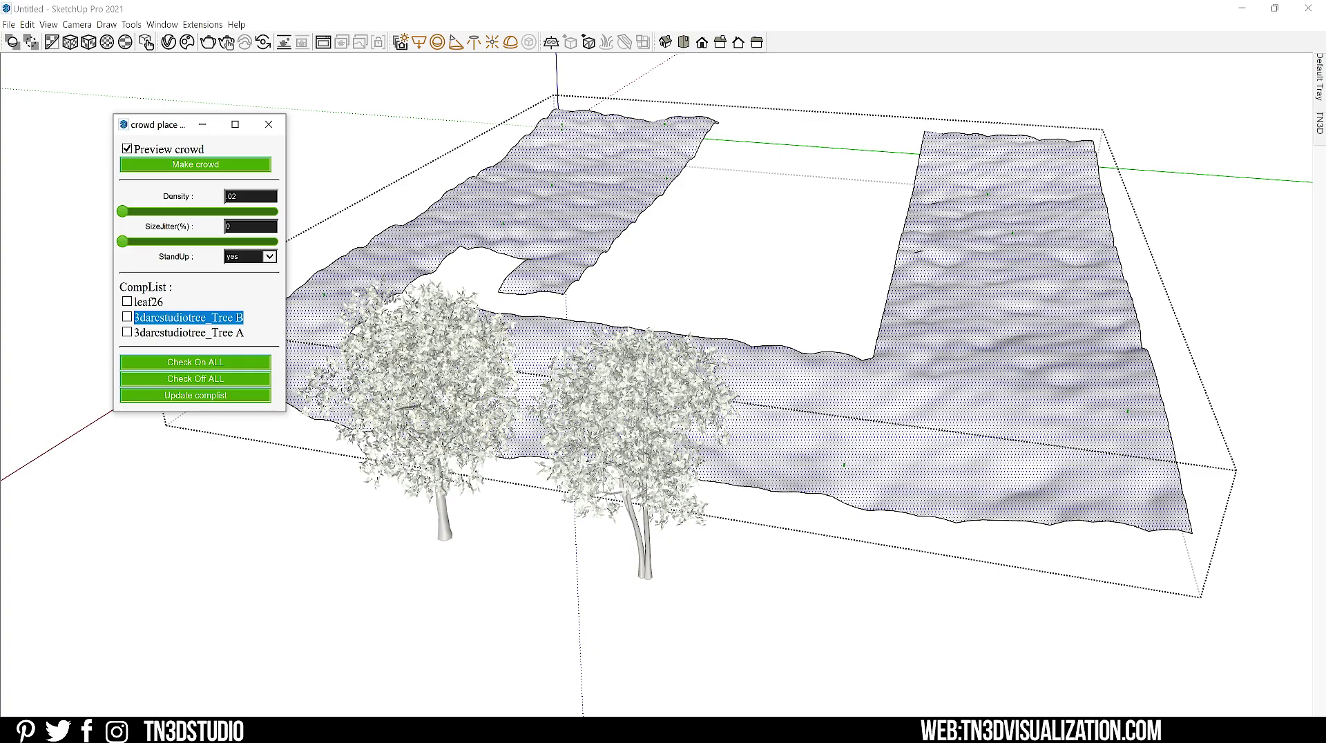
left_click(127, 318)
left_click(226, 161)
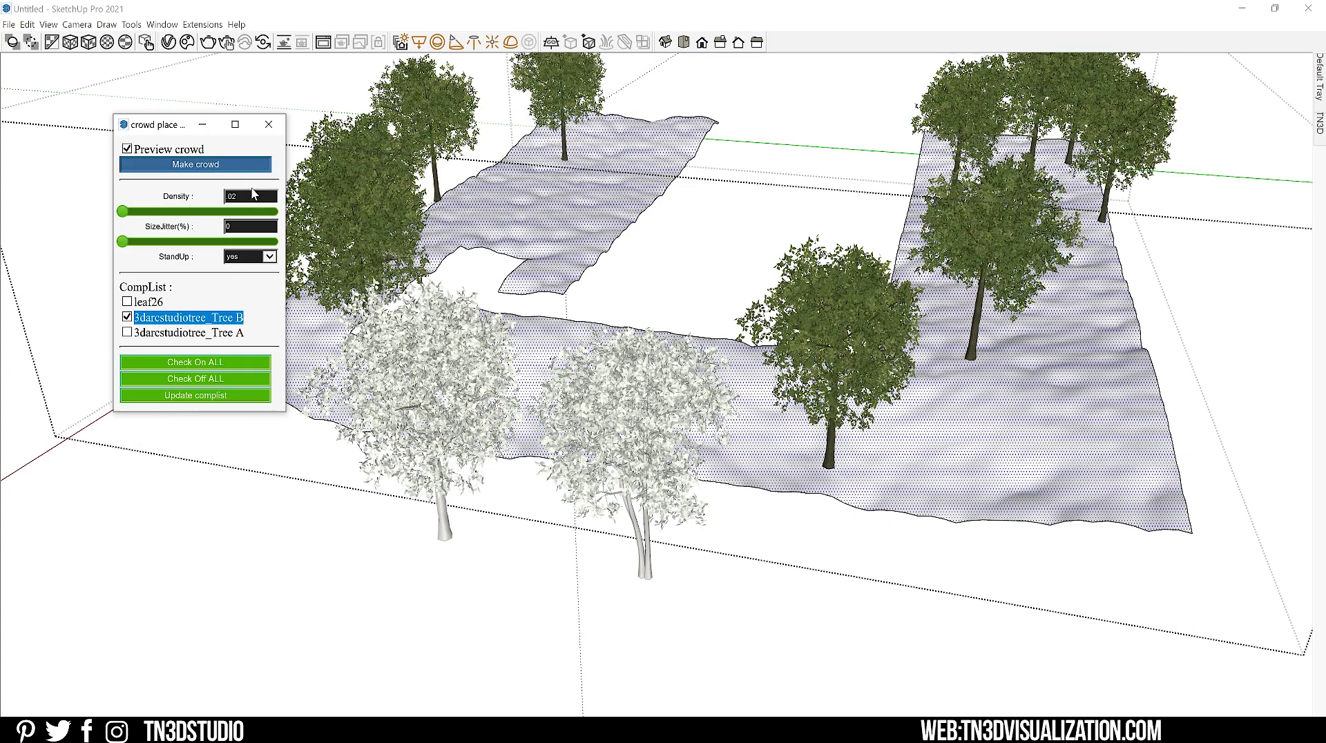
scroll(463, 445, "down", 2)
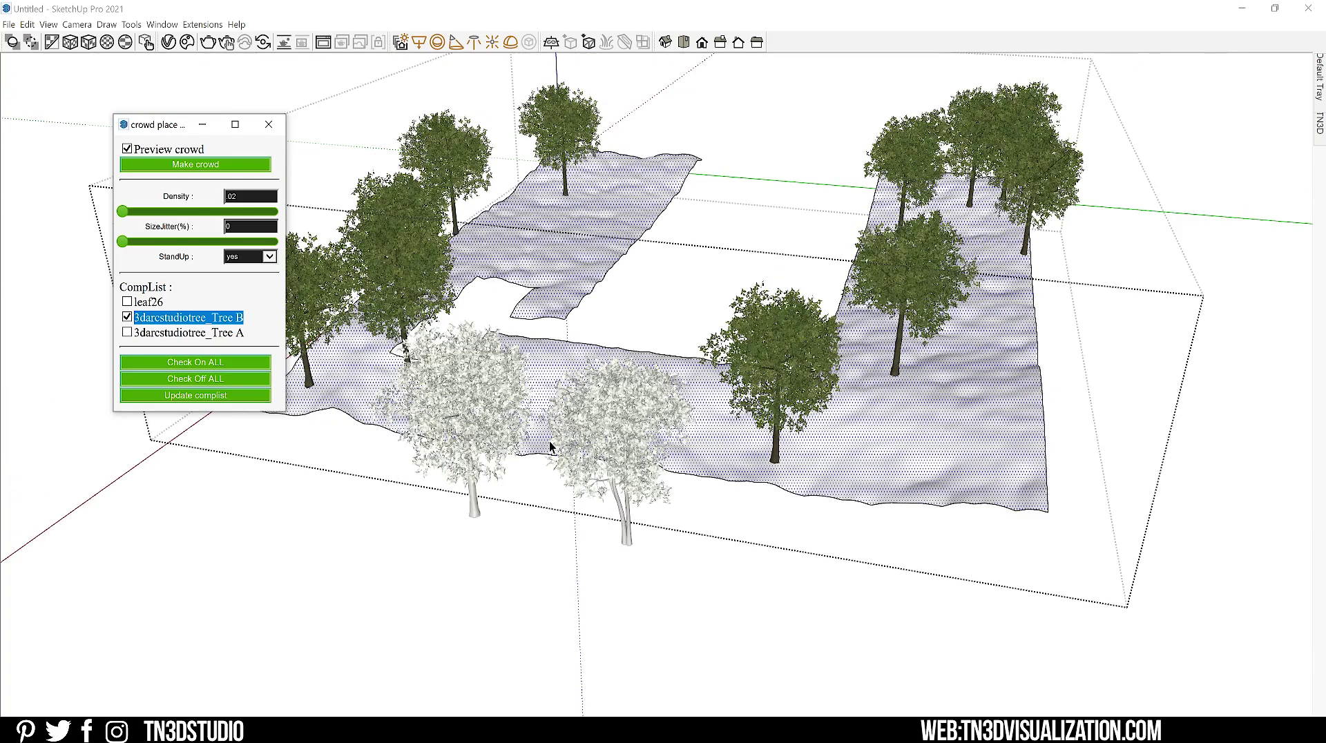
middle_click_drag(551, 447, 414, 394)
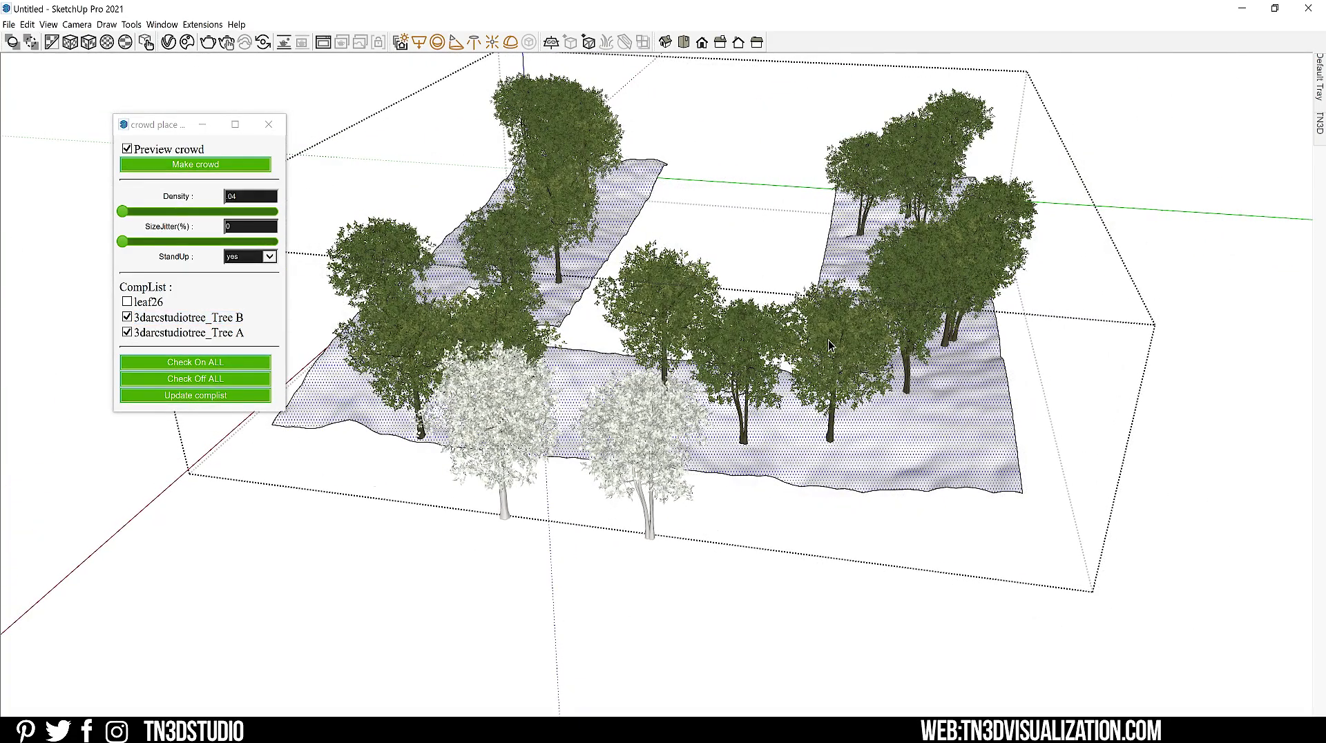
Inside the tree crowd group, delete two neighbouring trees, then exit the group.
left_click(827, 339)
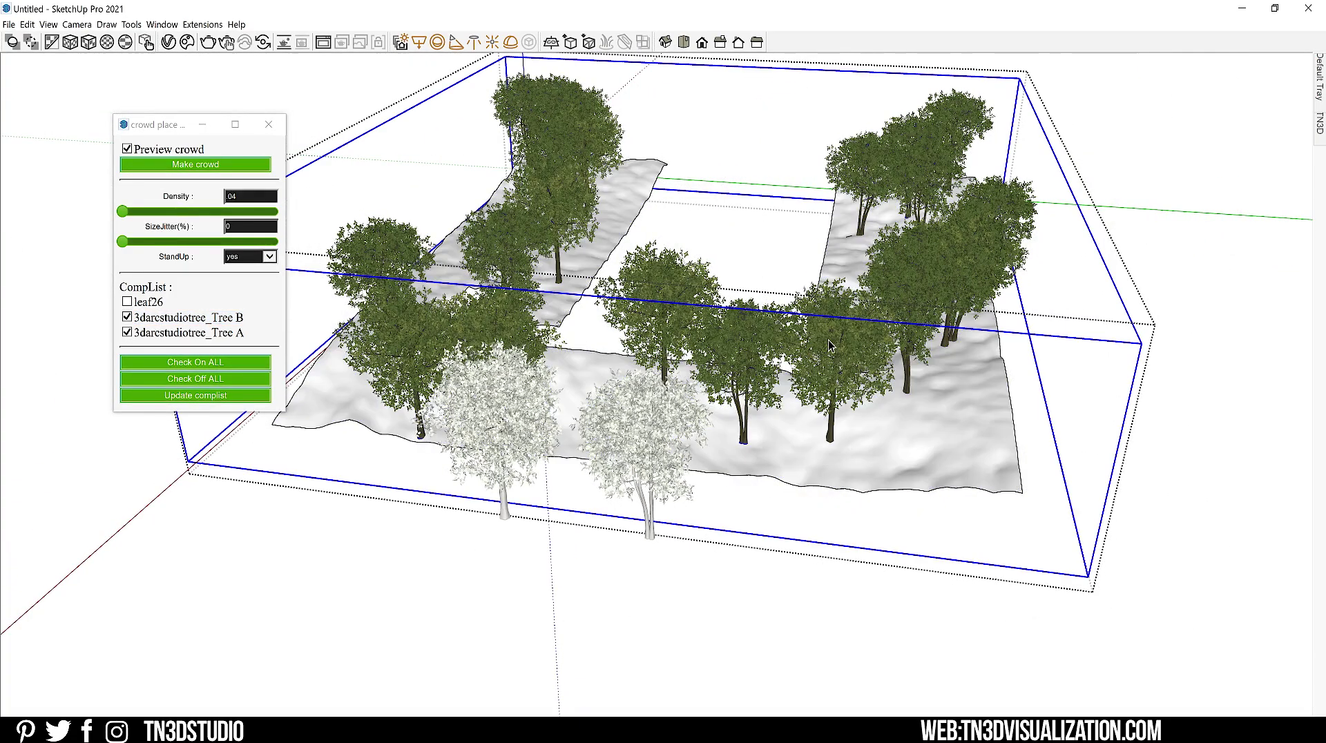
double_click(829, 345)
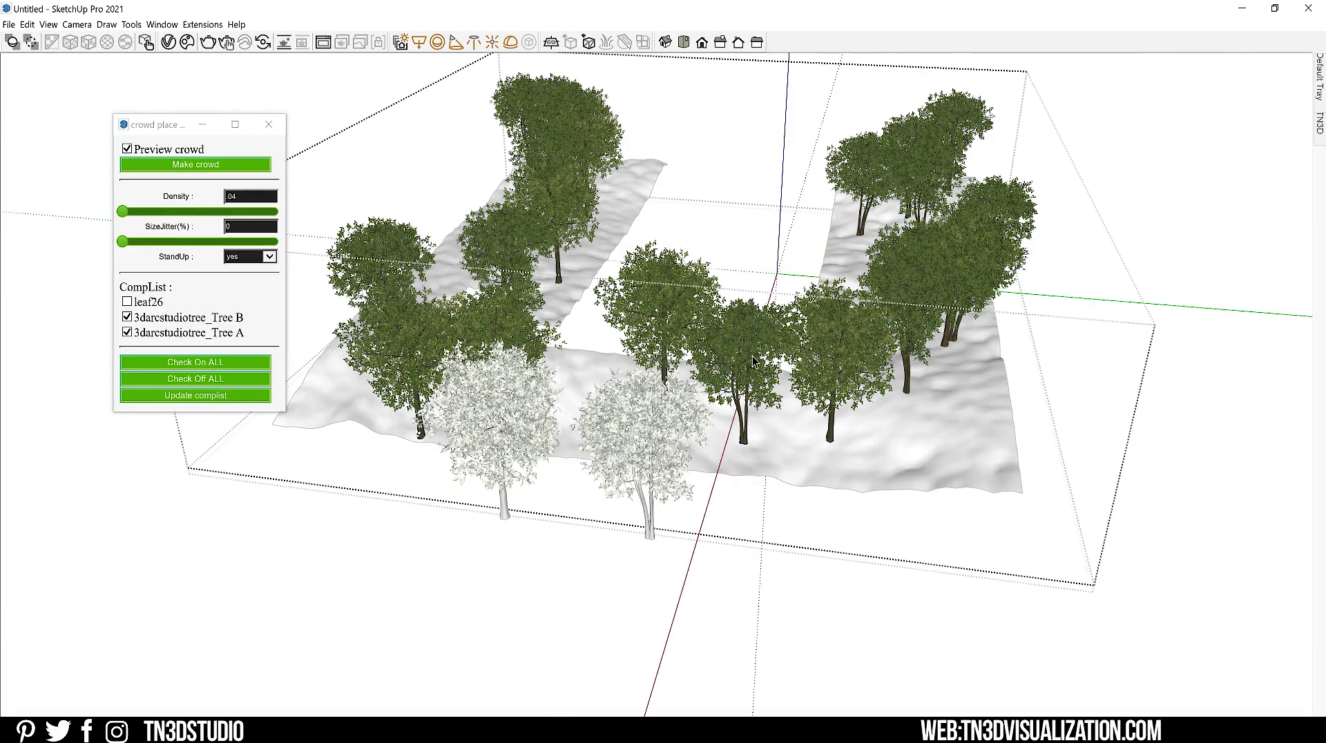
left_click(753, 359)
left_click(674, 323, "shift")
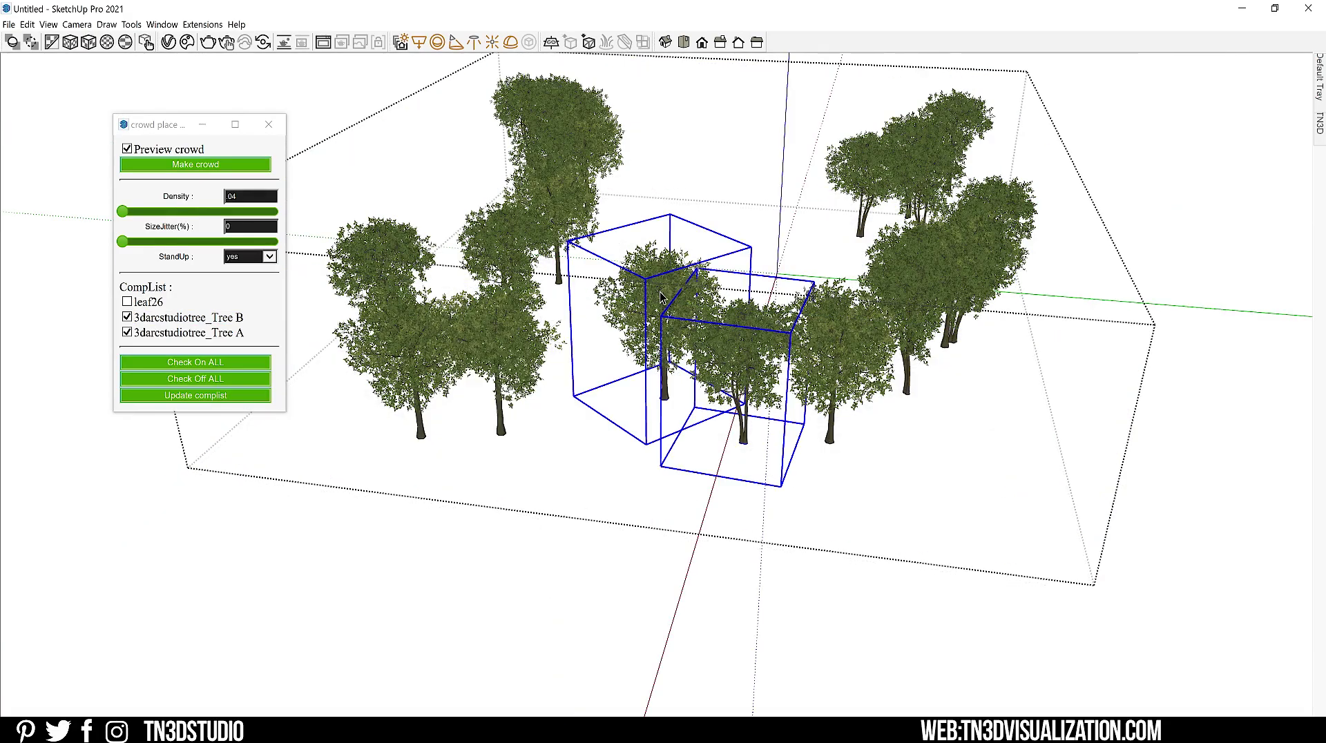
key("Delete")
mouse_move(731, 320)
middle_mouse_down()
mouse_move(675, 352)
mouse_move(584, 329)
mouse_move(838, 366)
middle_mouse_up()
scroll(905, 364, "up", 2)
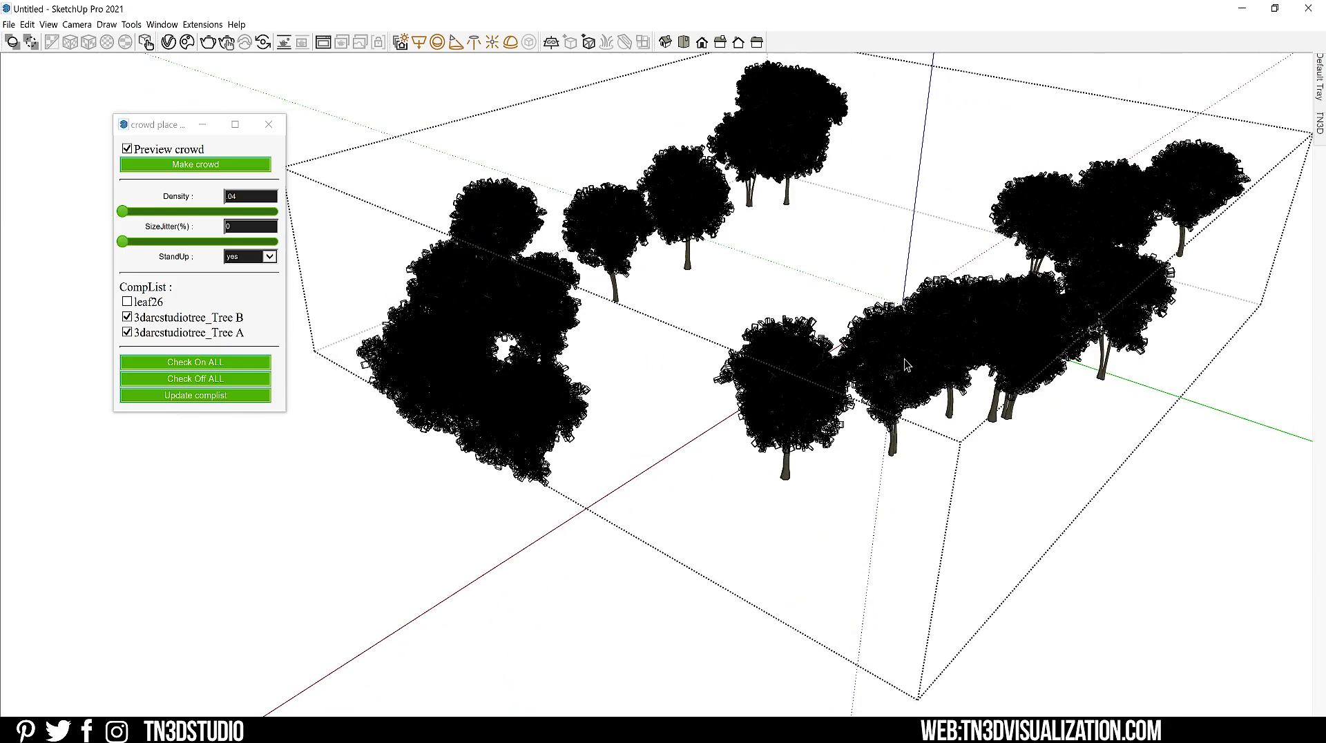
key("Escape")
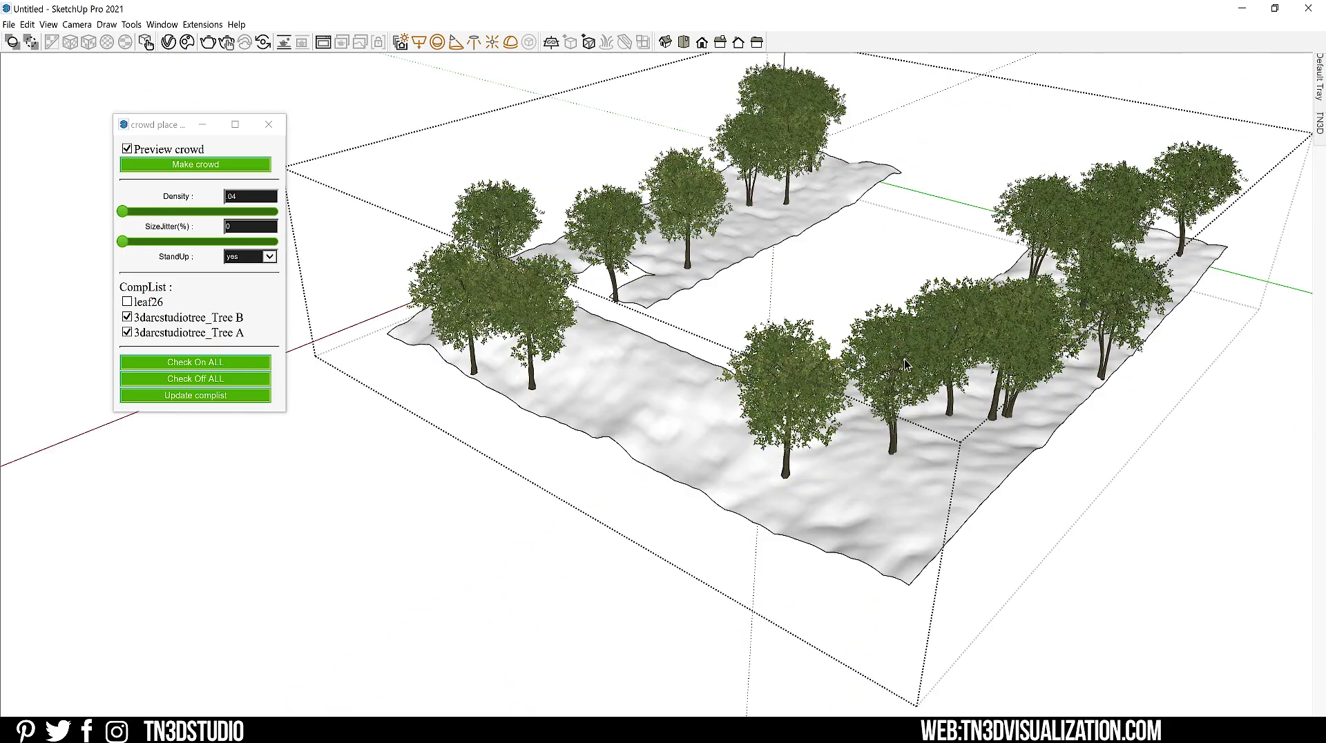
Clear the current selection and window-select every cube in the grid.
mouse_move(902, 358)
middle_mouse_down("shift")
mouse_move(889, 337)
mouse_move(832, 392)
middle_mouse_up("shift")
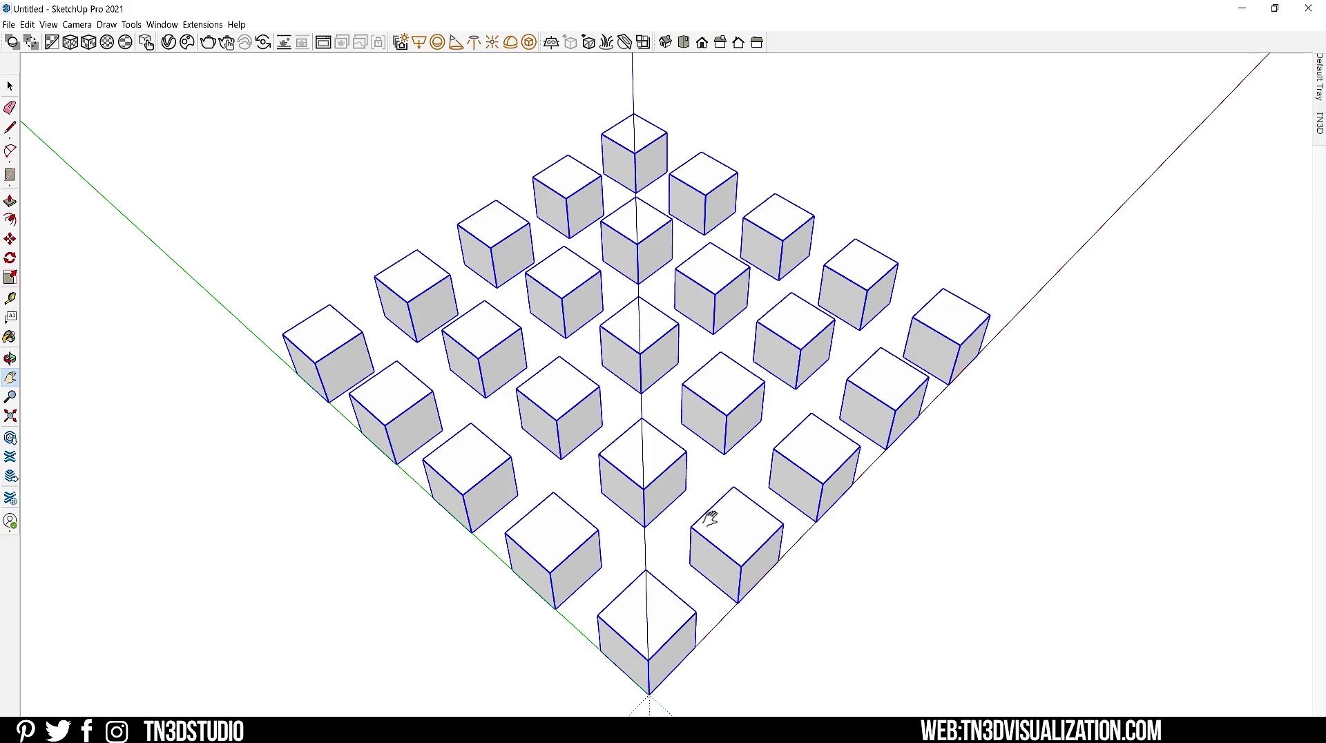
key("space")
left_click(807, 567)
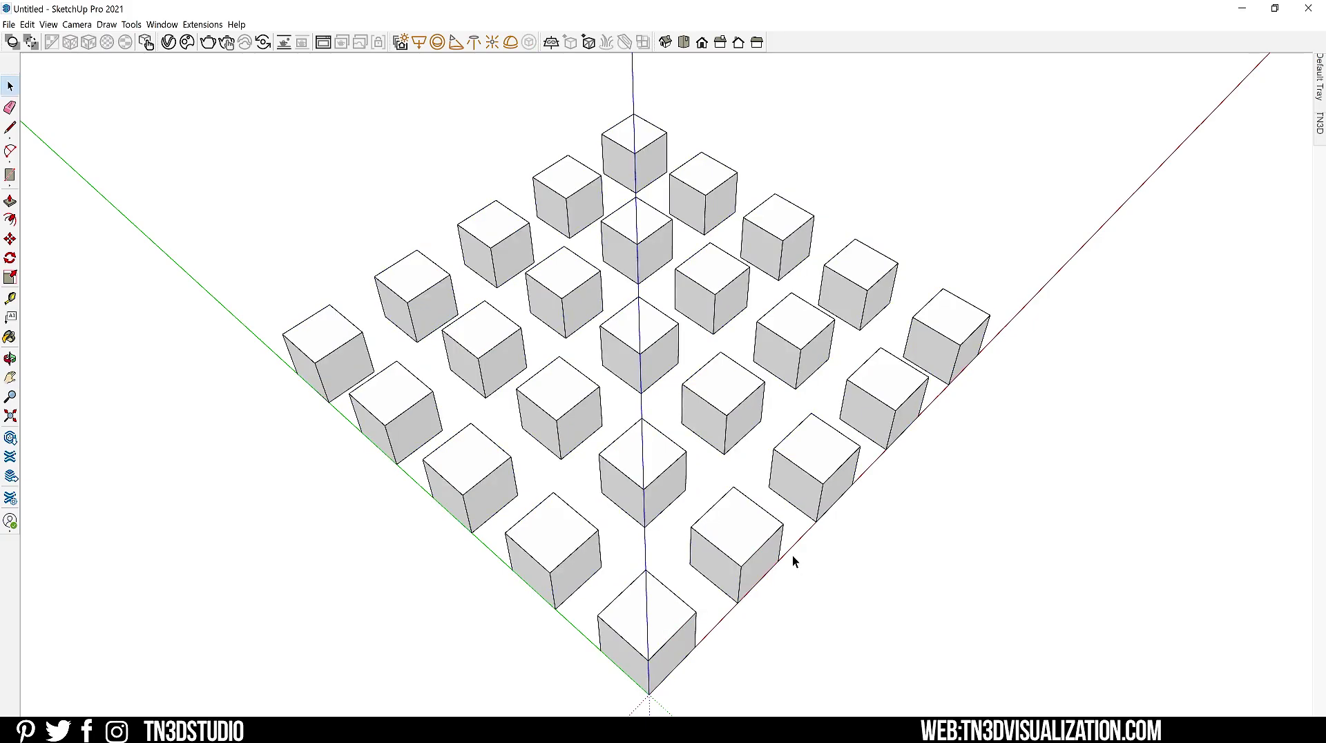
left_click_drag(1192, 91, 255, 673)
Scale each cube to 0.5 and rotate it 20° with Scale and Rotate Uniformly.
left_click(203, 25)
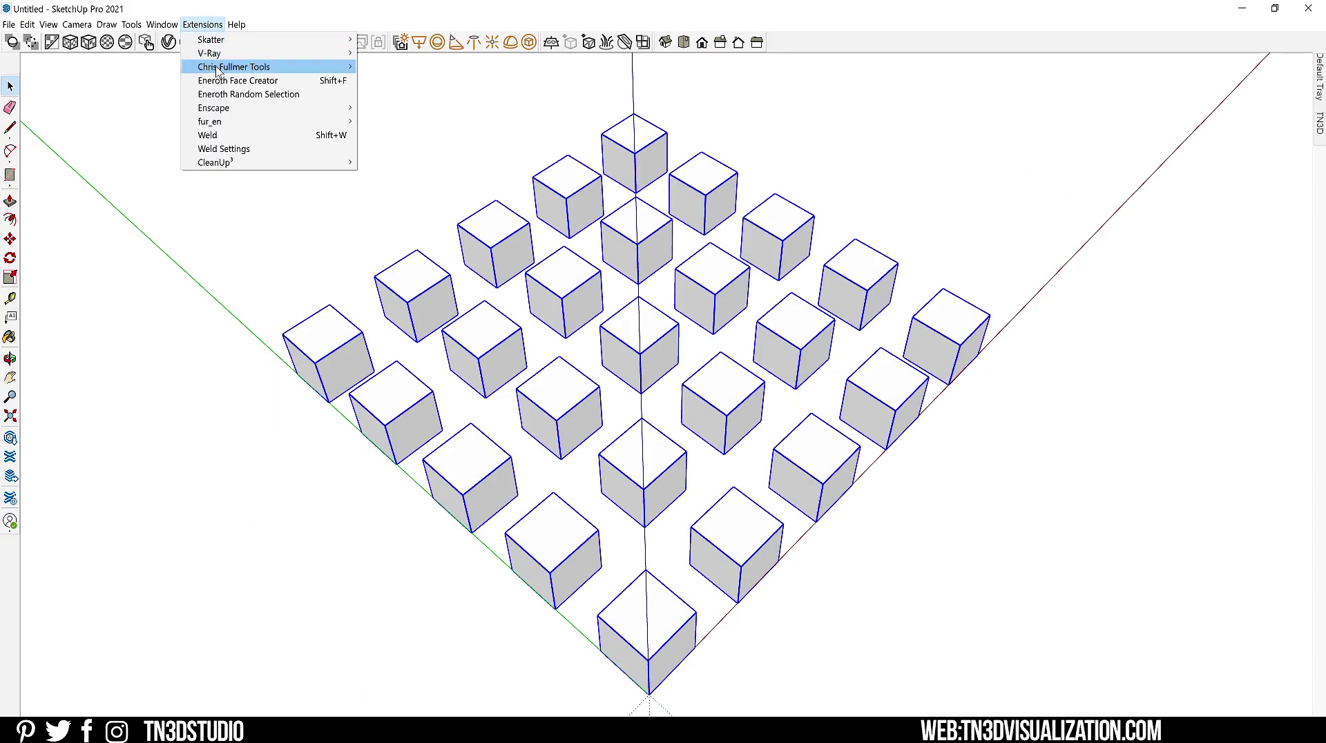
mouse_move(318, 67)
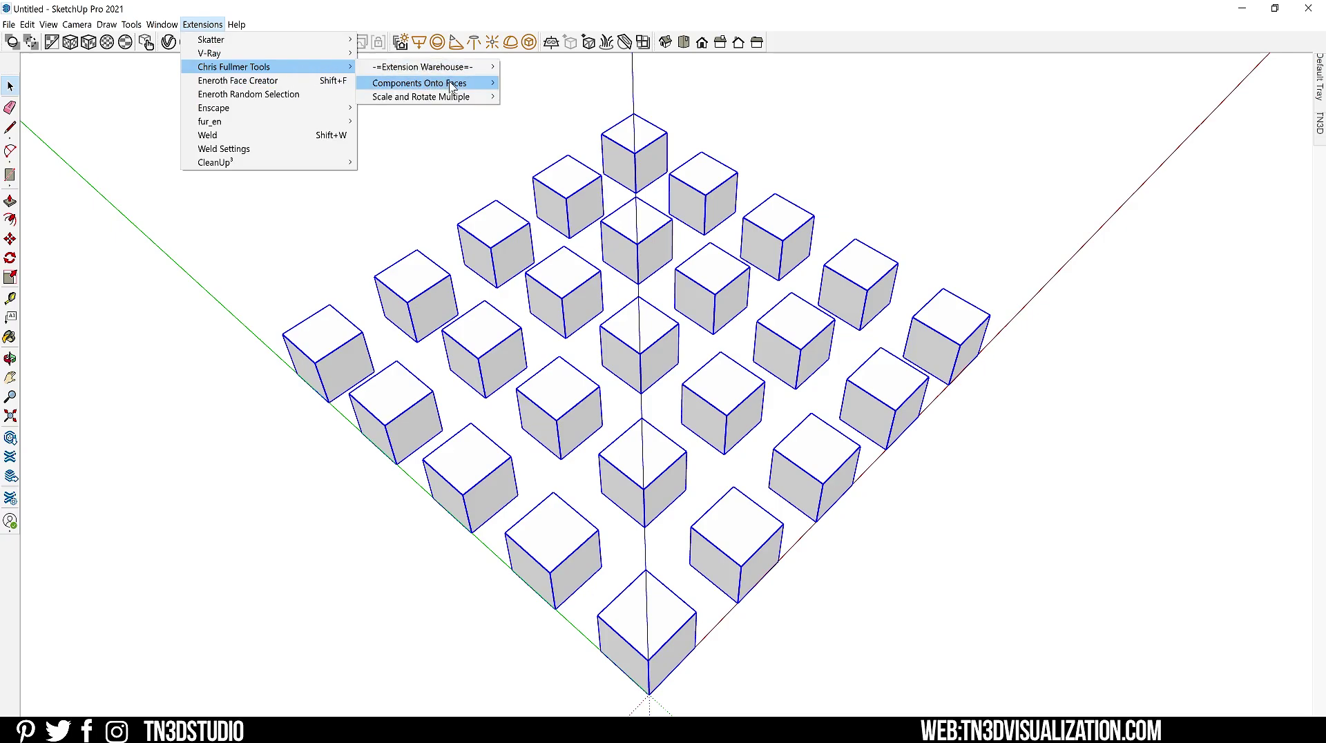
mouse_move(468, 97)
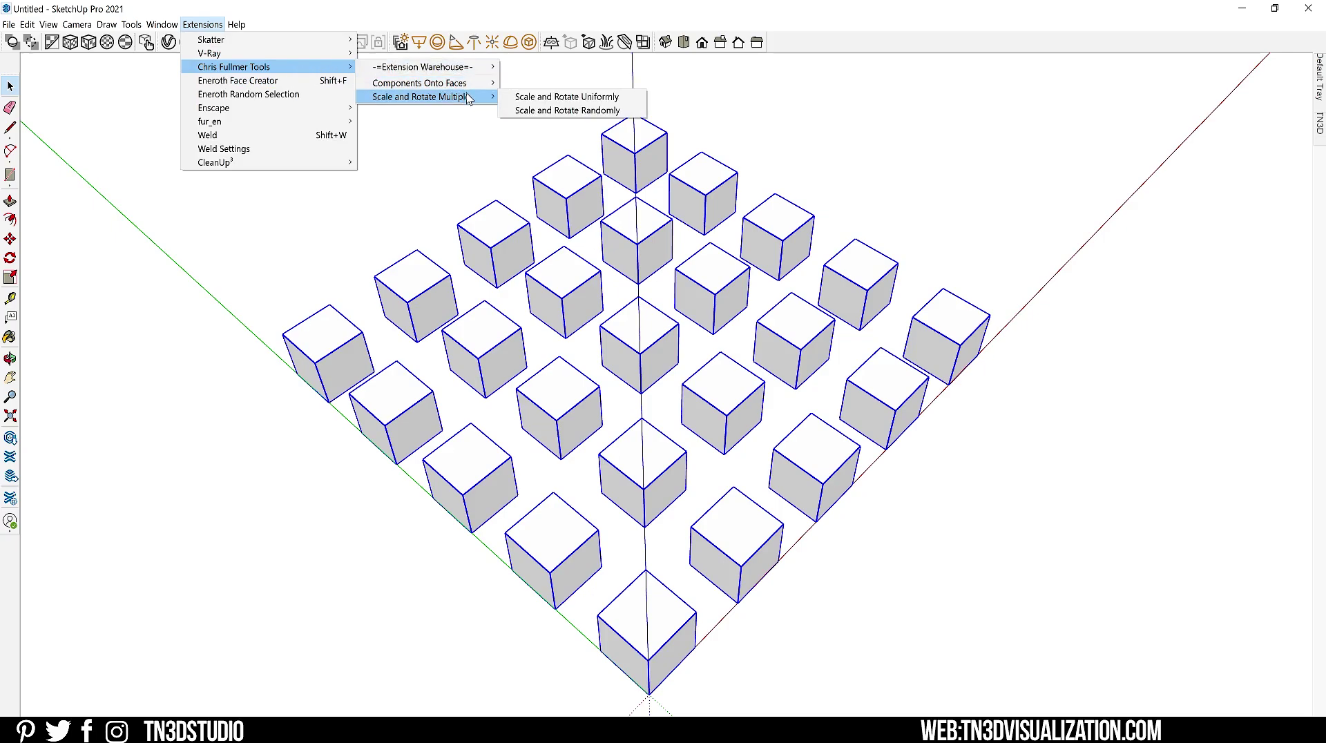
left_click(536, 103)
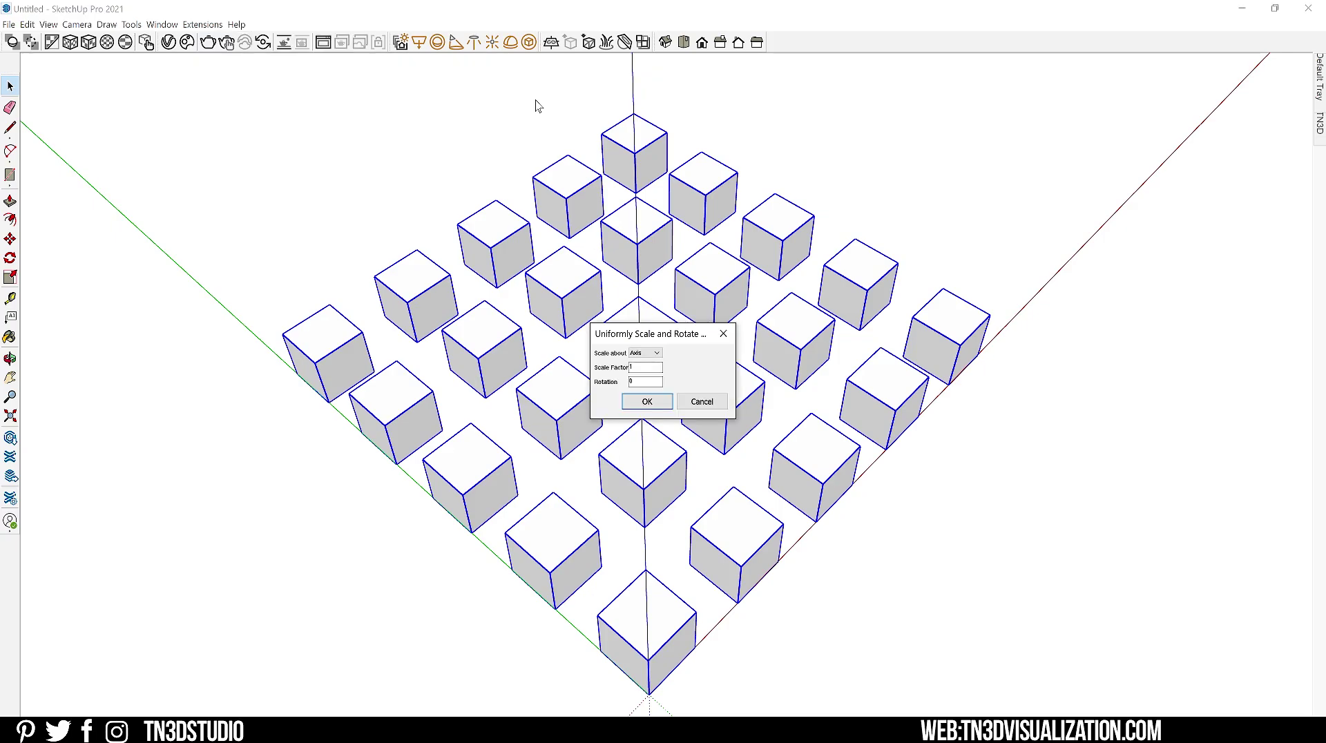
left_click_drag(663, 338, 376, 170)
key("BackSpace")
key("Tab")
type("20")
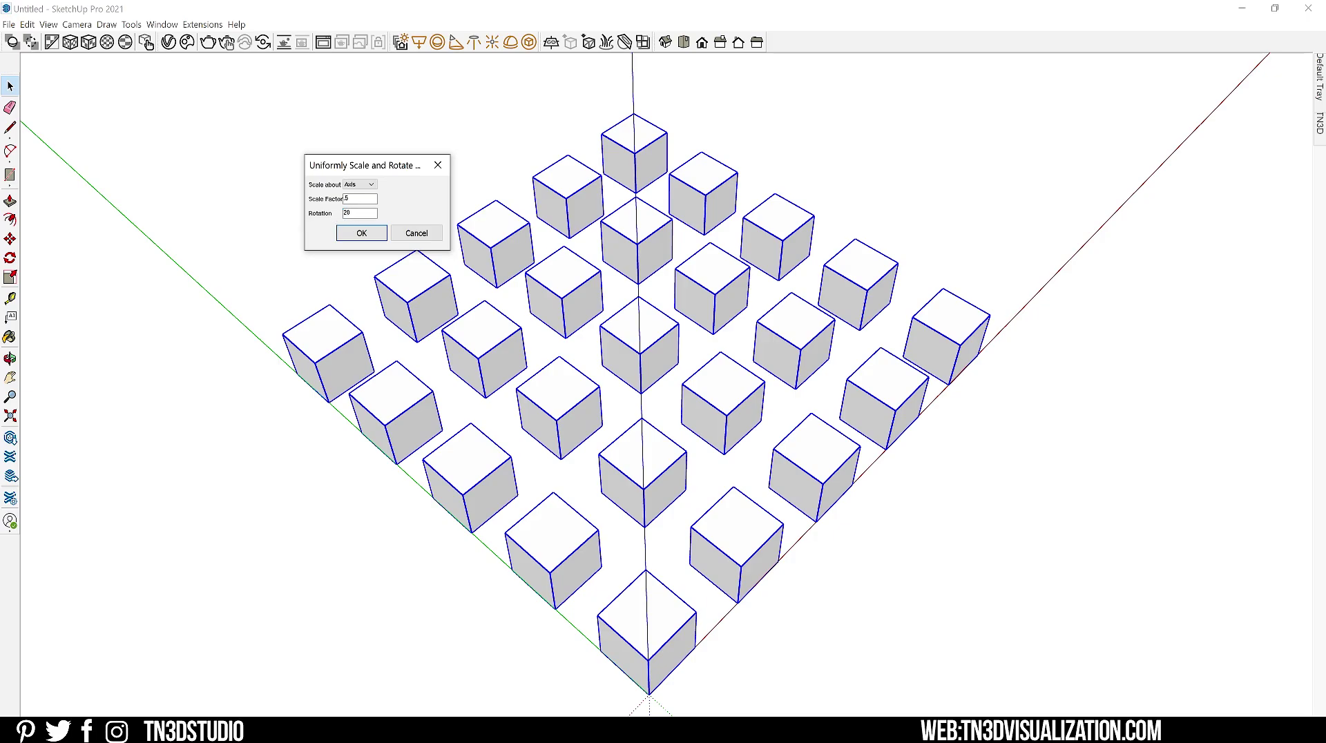
left_click(359, 233)
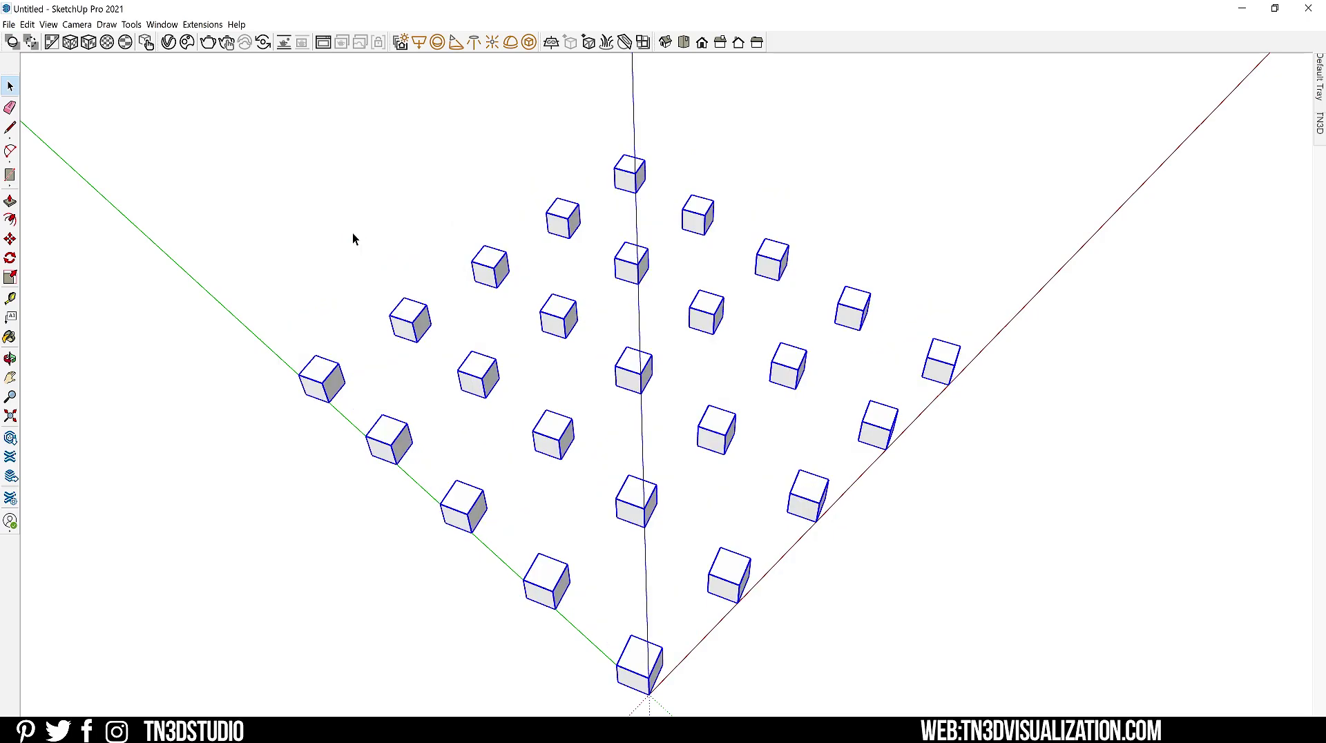
Undo the halving, then randomly scale the cubes between 0.8 and 1.3 with random rotation.
key("ctrl+z")
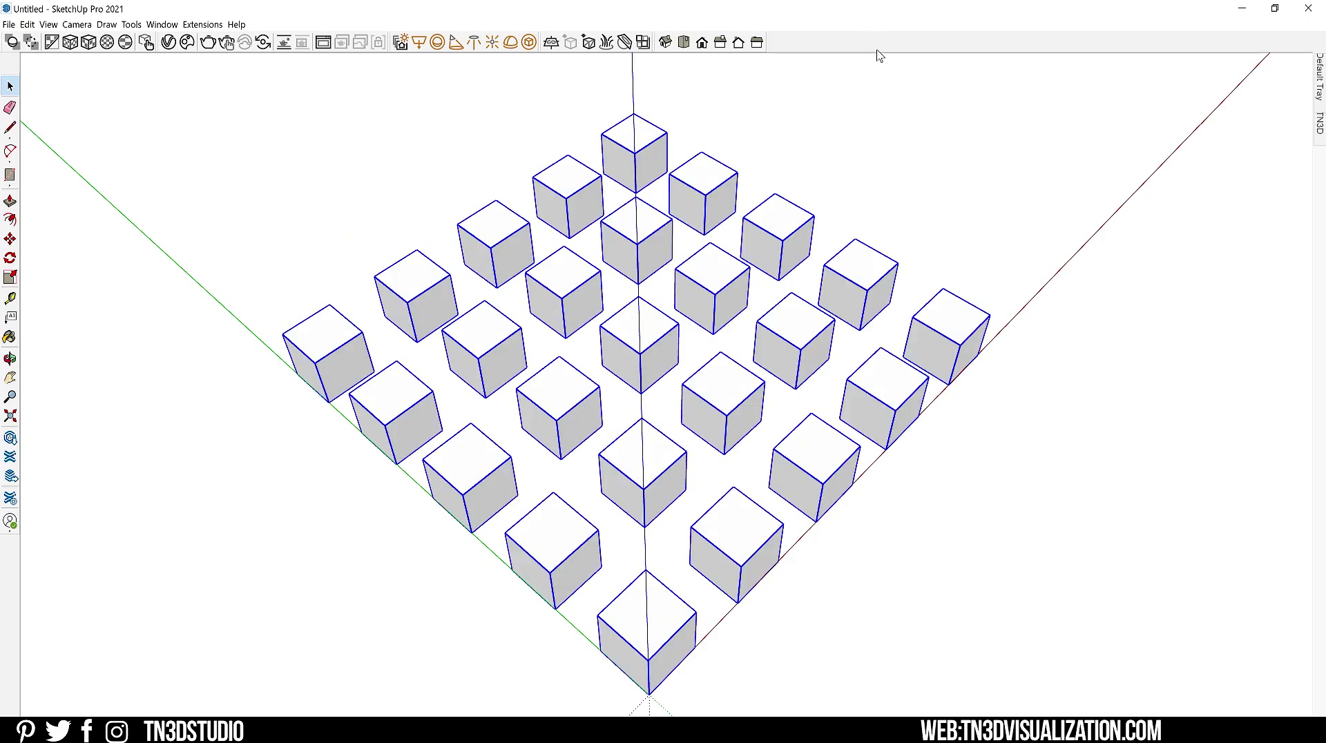
left_click(202, 26)
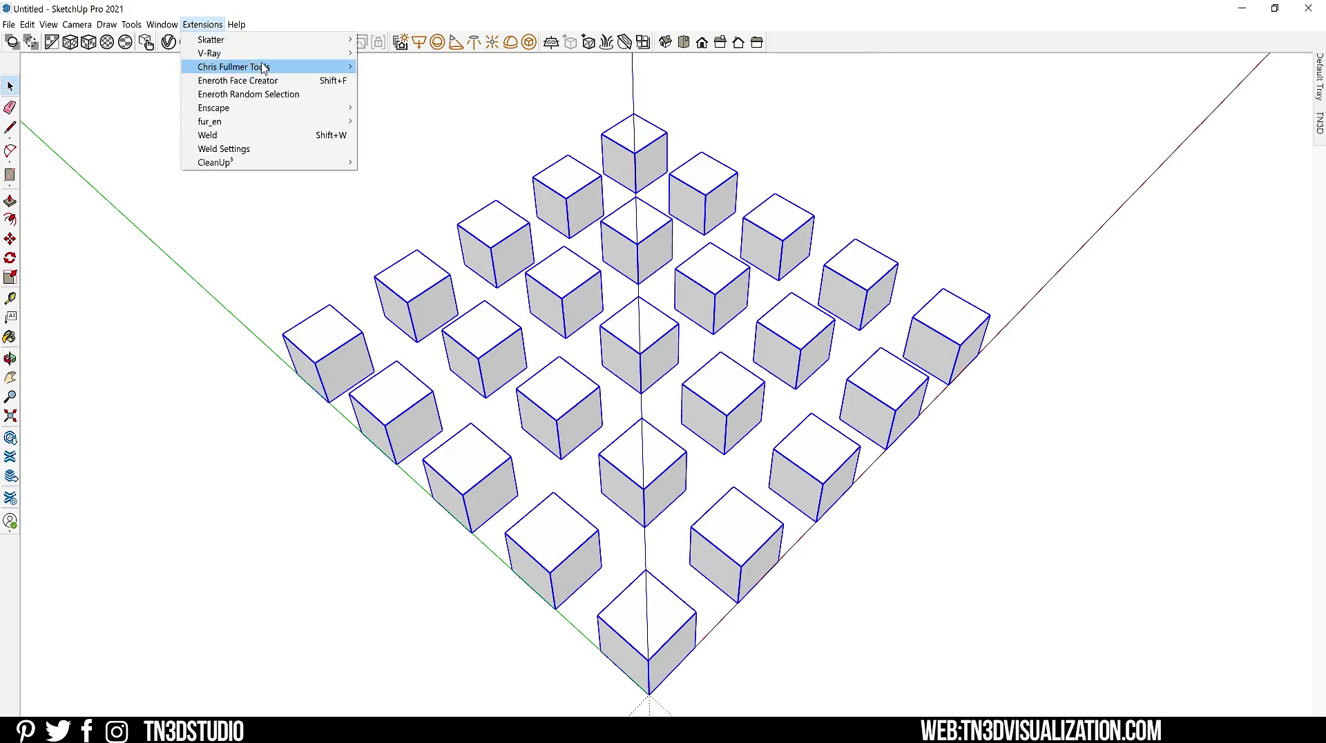
mouse_move(338, 67)
mouse_move(469, 97)
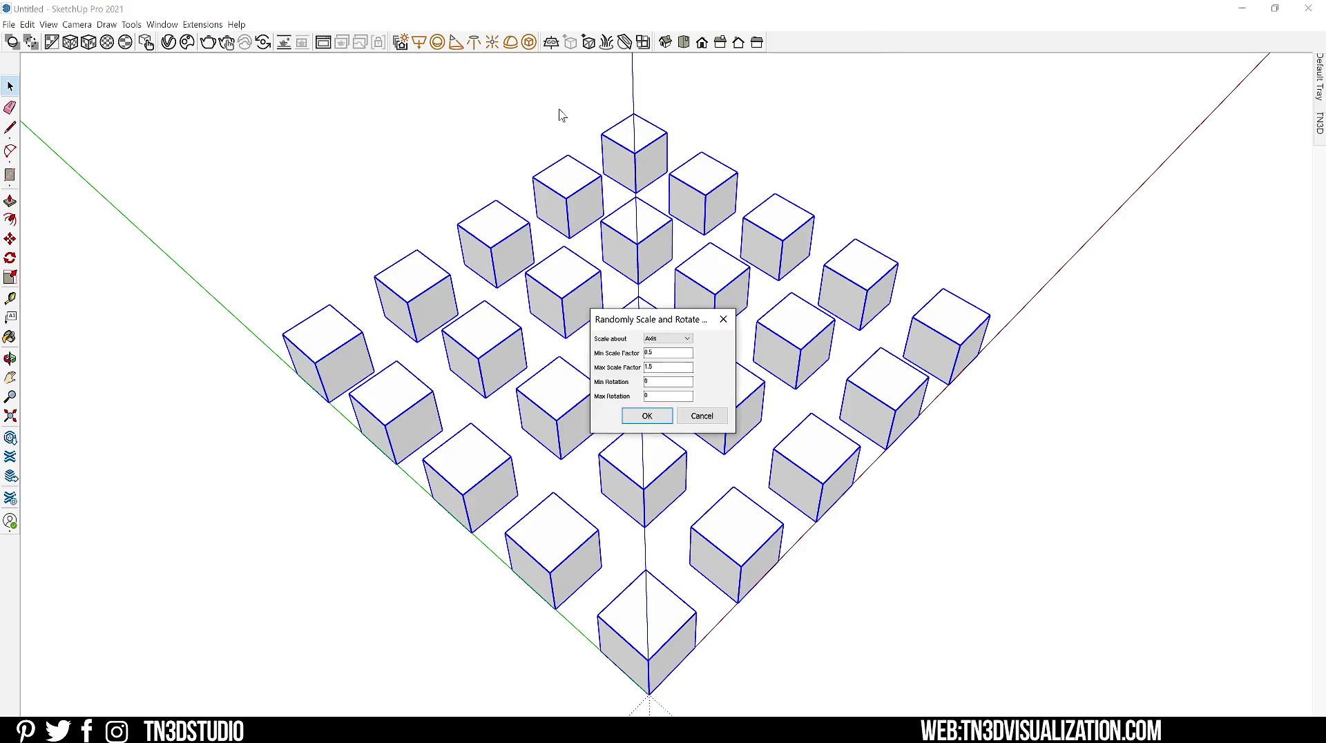
left_click_drag(678, 322, 354, 142)
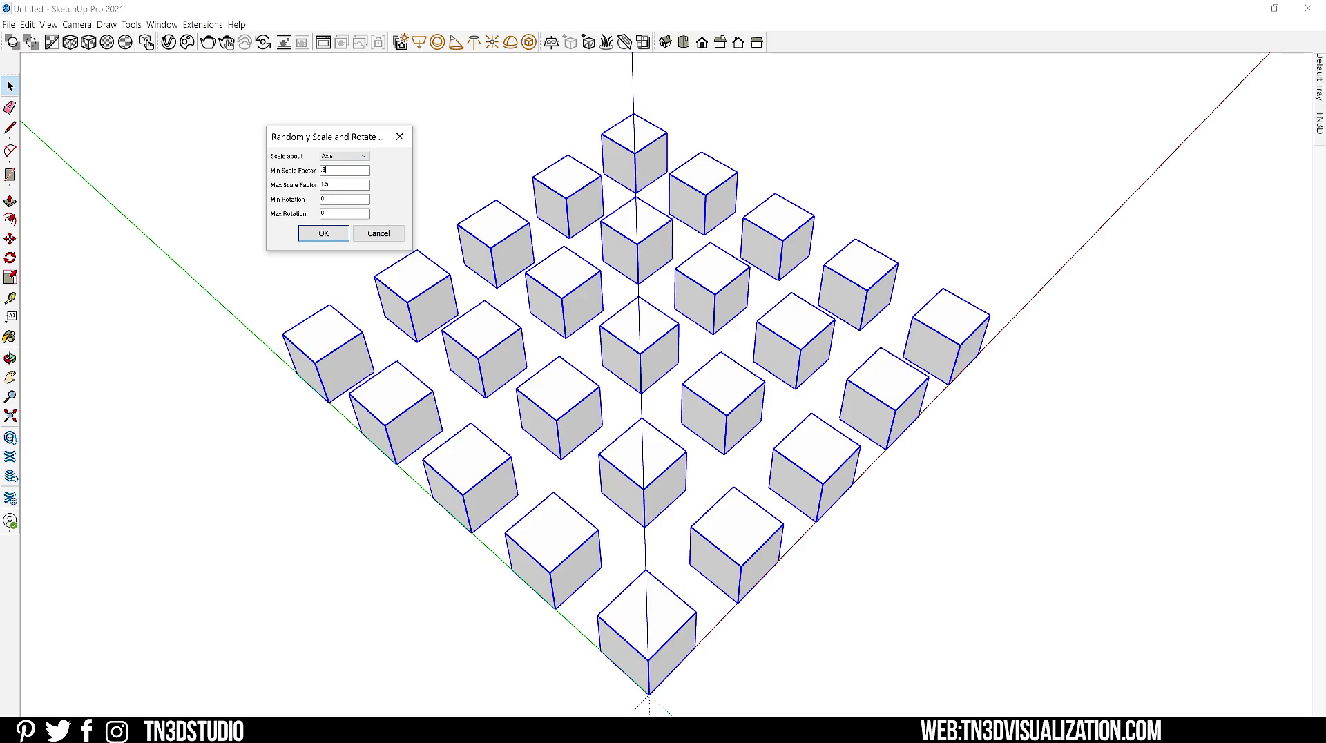
type("1.3")
key("BackSpace")
type("210")
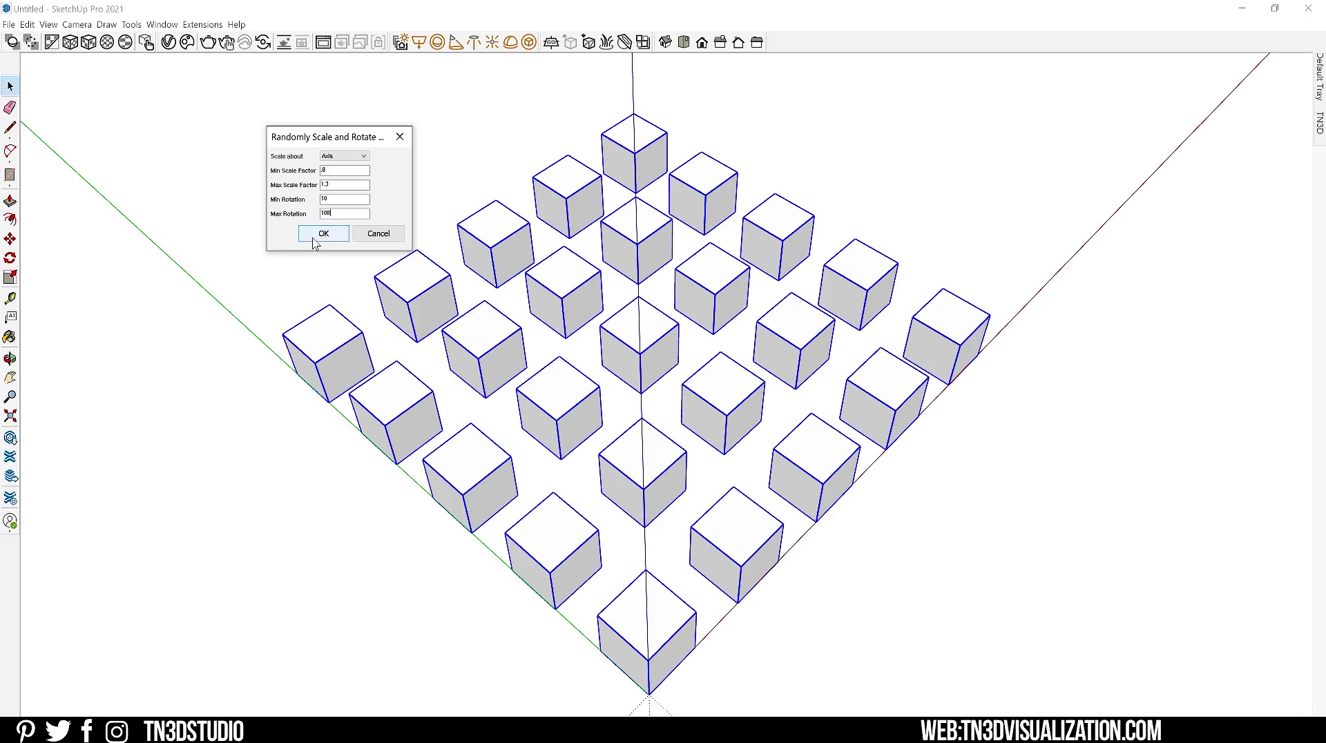
left_click(314, 236)
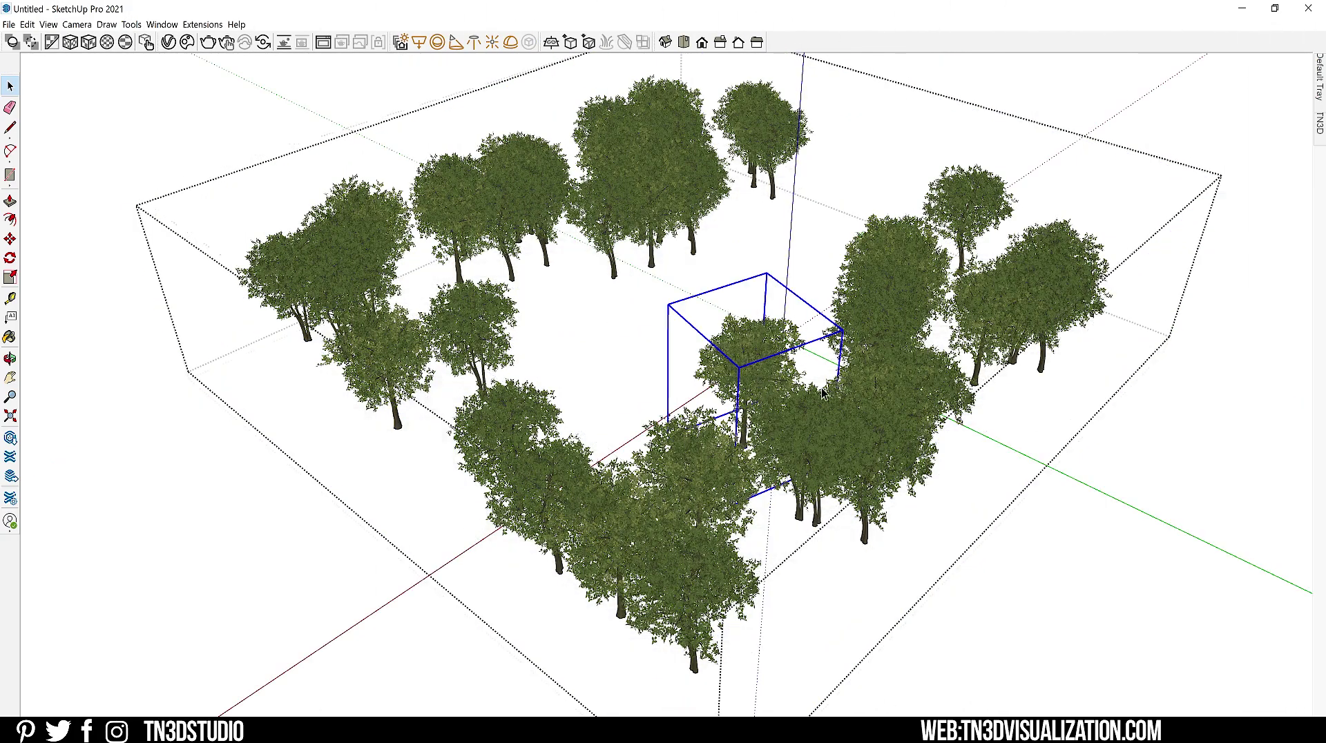
Select all trees and apply Scale and Rotate Randomly to vary their size and rotation.
left_click_drag(1216, 592, 293, 104)
left_click(203, 25)
mouse_move(259, 67)
mouse_move(480, 98)
left_click(542, 111)
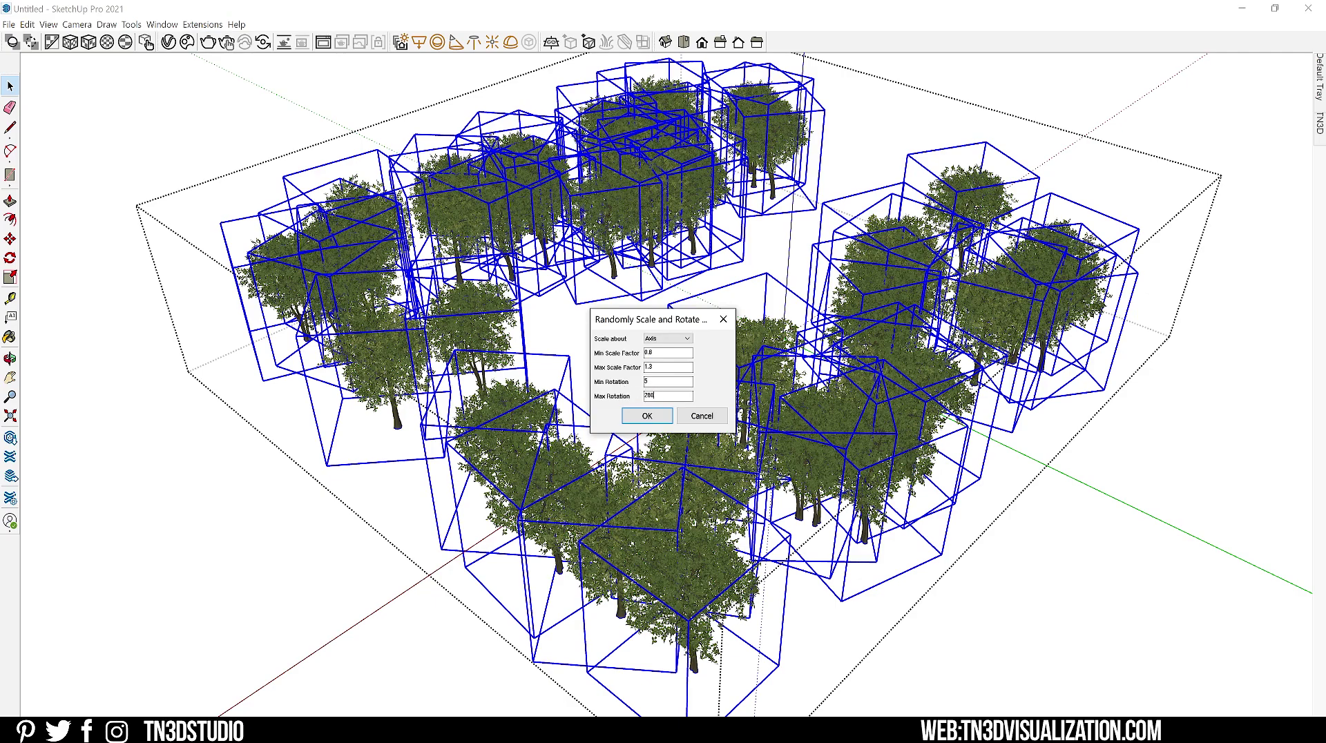
left_click_drag(654, 322, 140, 79)
left_click(133, 176)
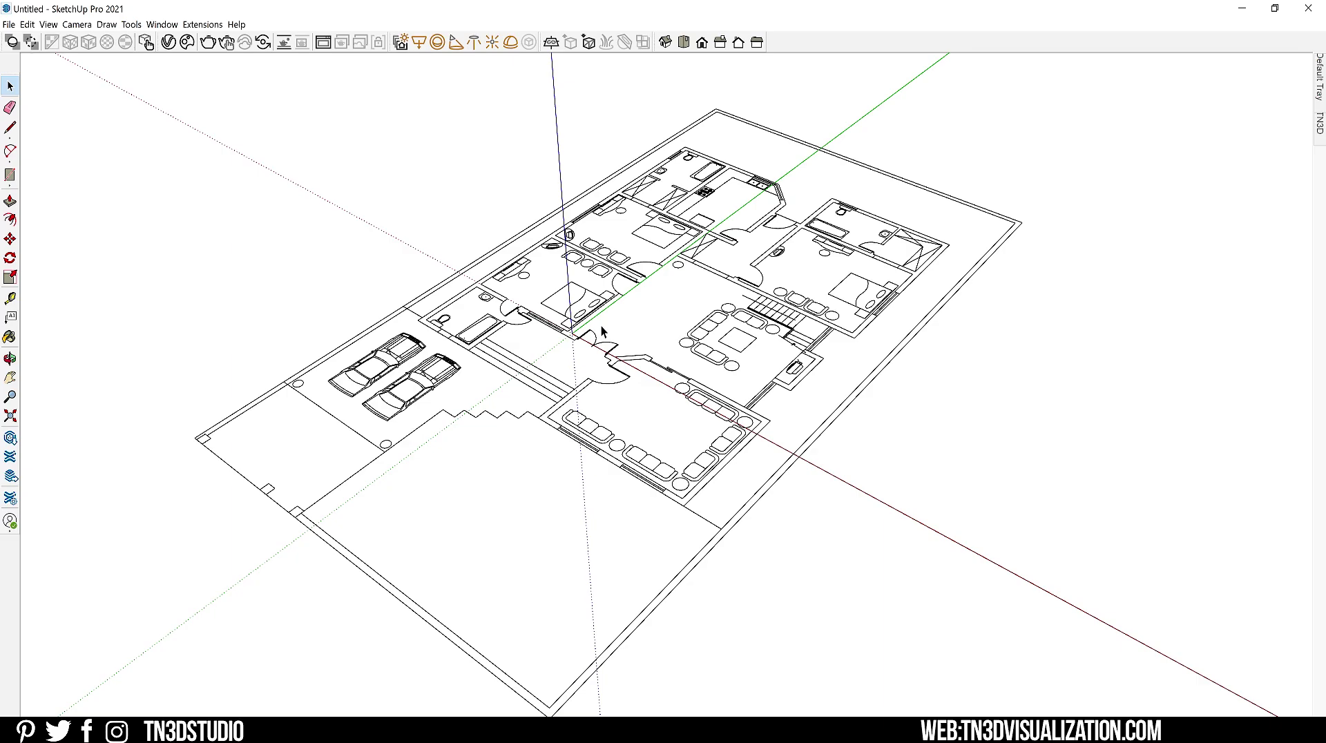
Inside the floor plan group, delete the sofa sets, small cabinet and both cars.
left_click(697, 350)
double_click(697, 351)
key("Delete")
left_click(686, 413)
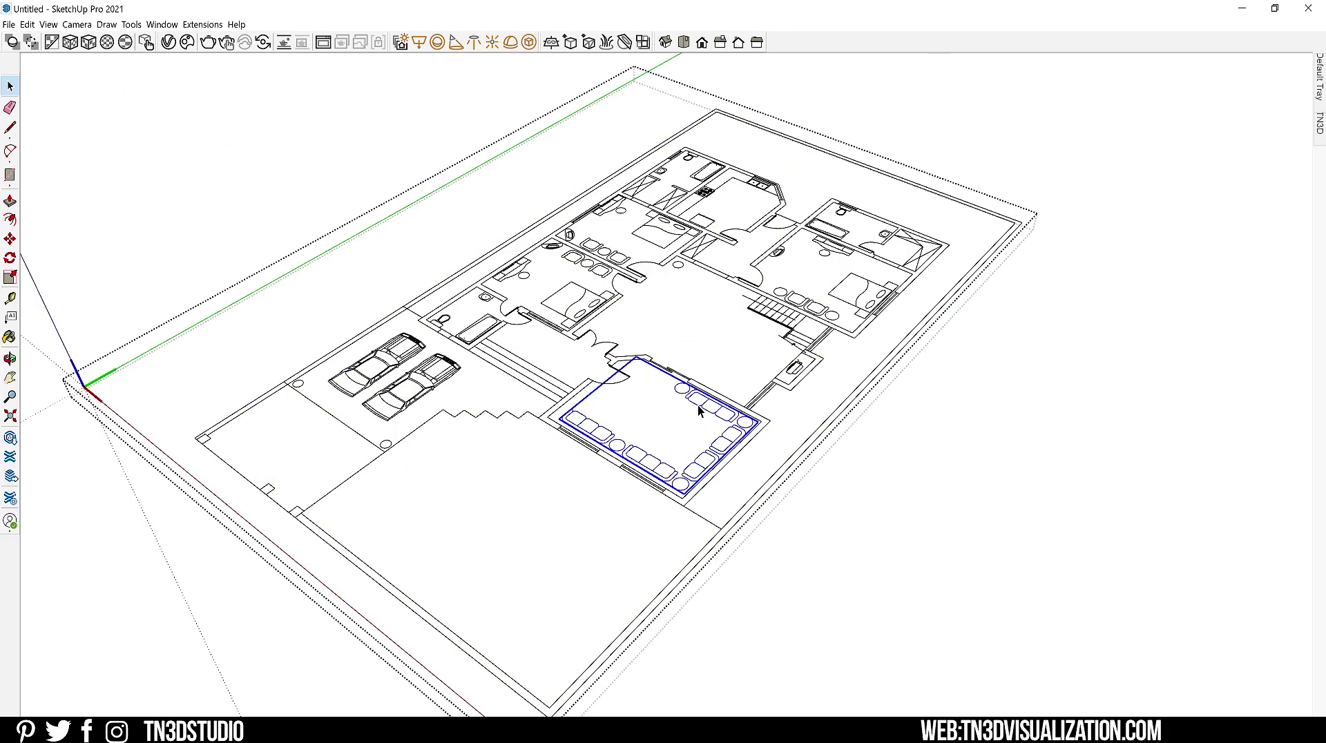
key("Delete")
left_click(794, 370)
key("Delete")
left_click(410, 386)
key("Delete")
left_click(388, 360)
key("Delete")
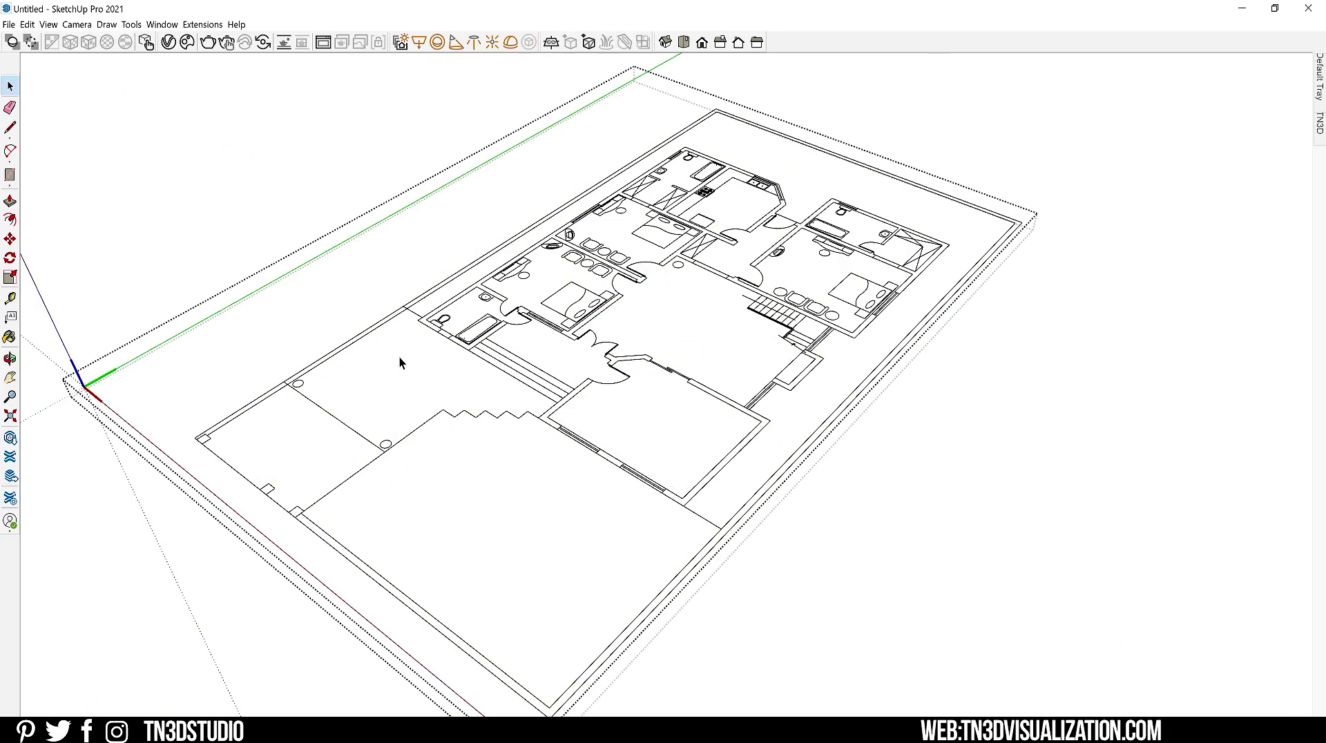
left_click(399, 314)
Delete the site boundary lines and stray edges around the plan.
key("Delete")
left_click(414, 602)
key("Delete")
left_click(631, 628)
left_click(428, 421)
key("Delete")
left_click(526, 413)
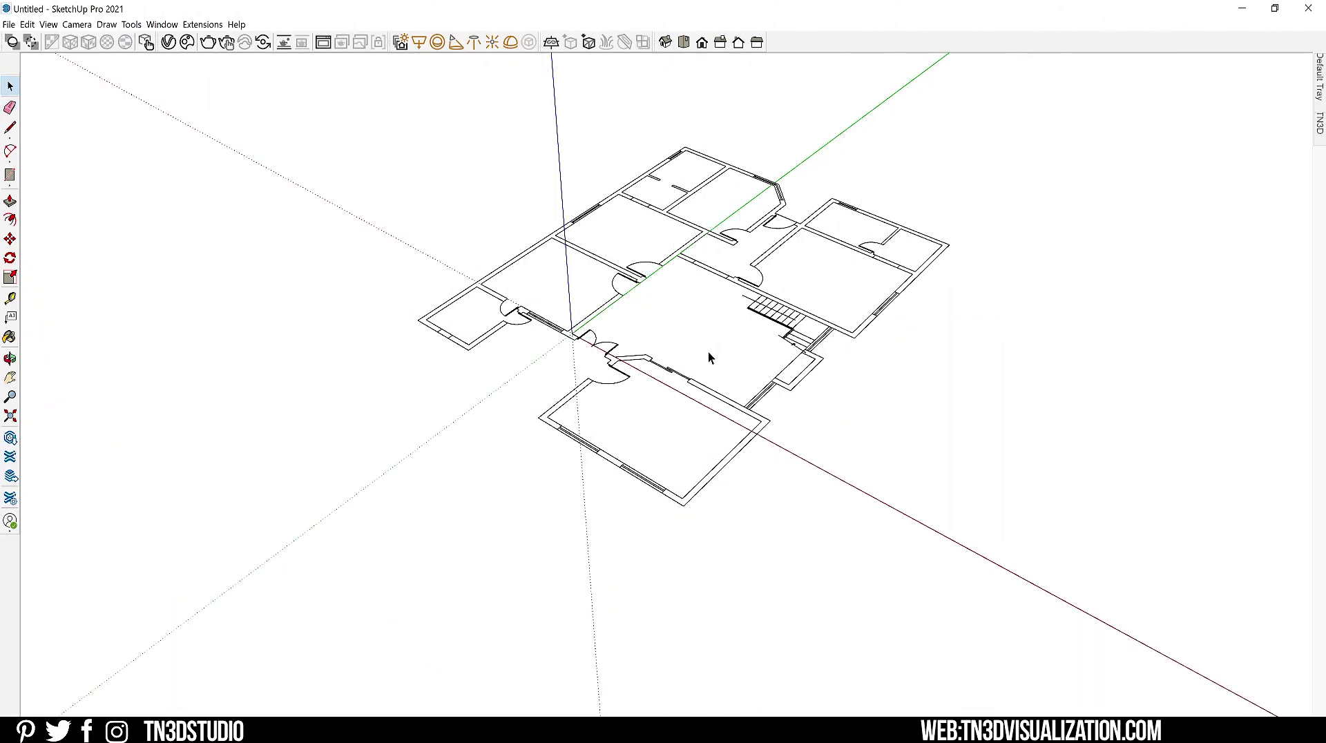
scroll(794, 300, "up", 4)
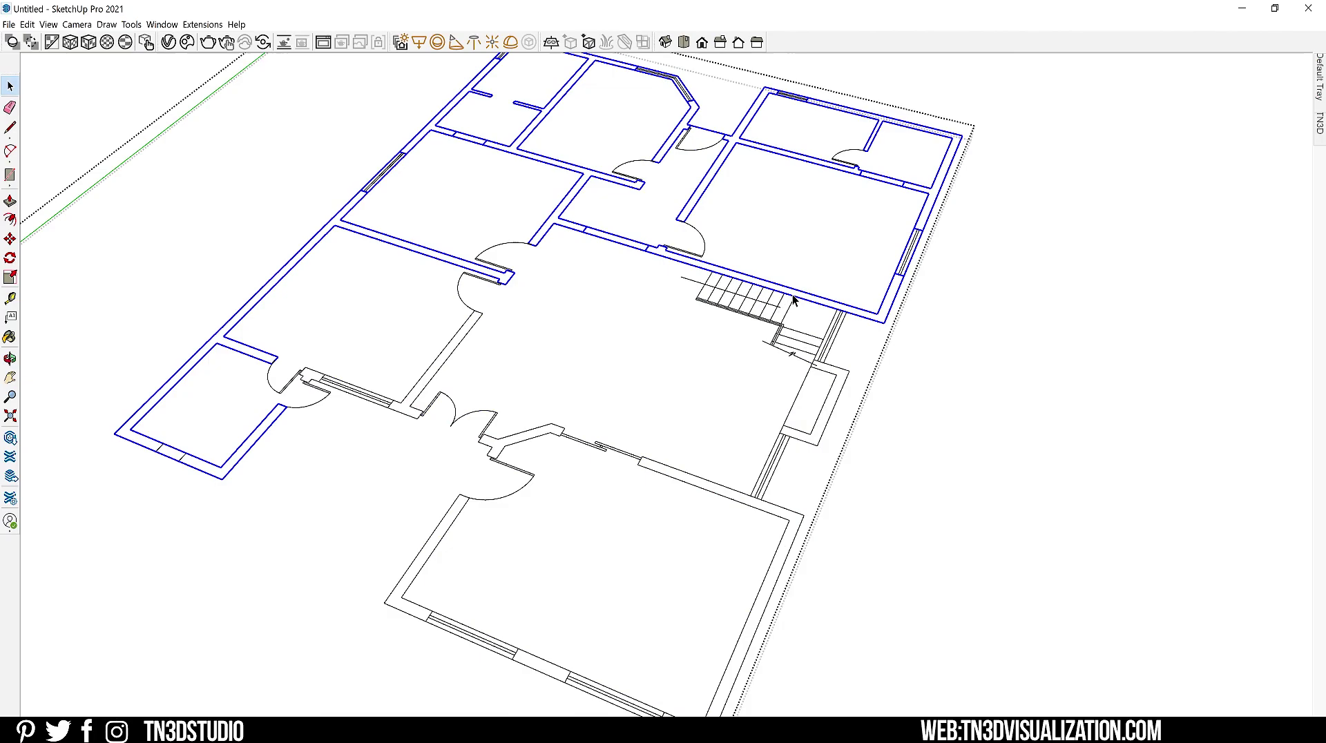
left_click(822, 302)
Retrace wall edges with the Line tool so the walls fill with faces.
key("l")
left_click(601, 243)
left_click(555, 223)
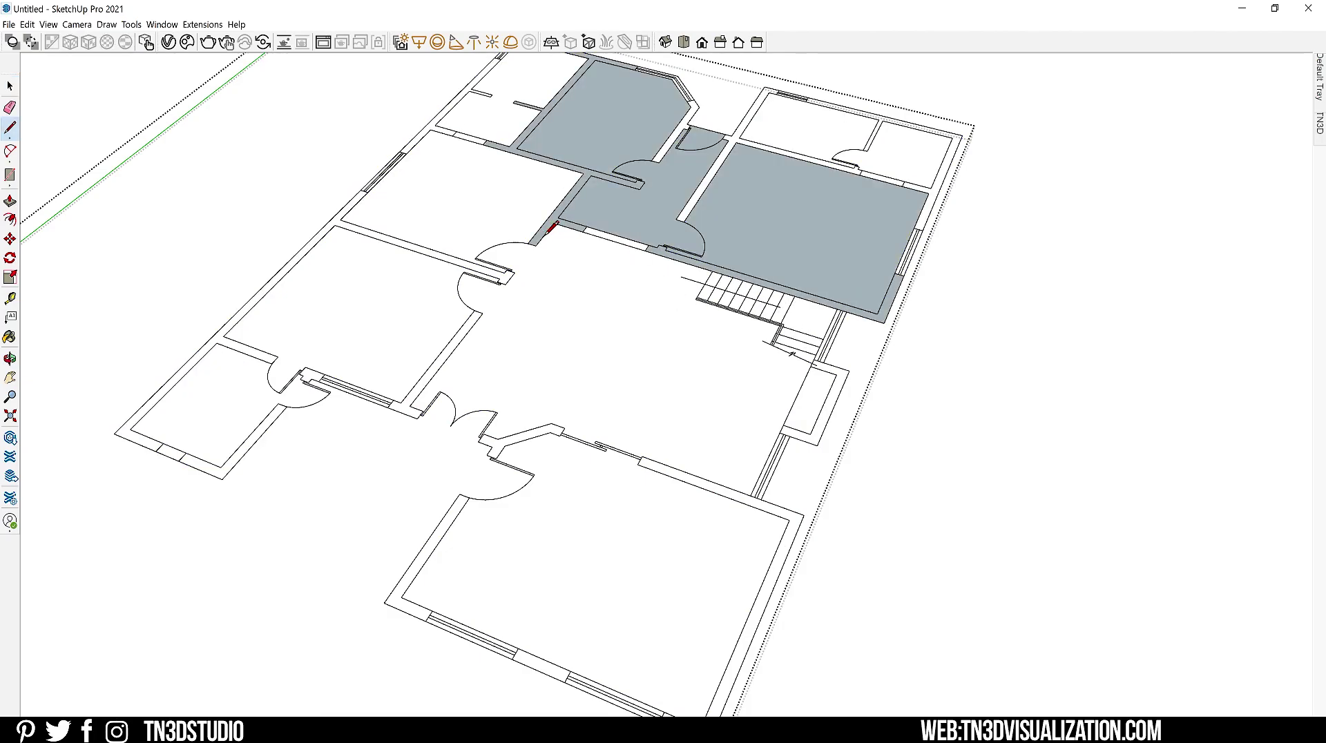
left_click(437, 239)
left_click(450, 346)
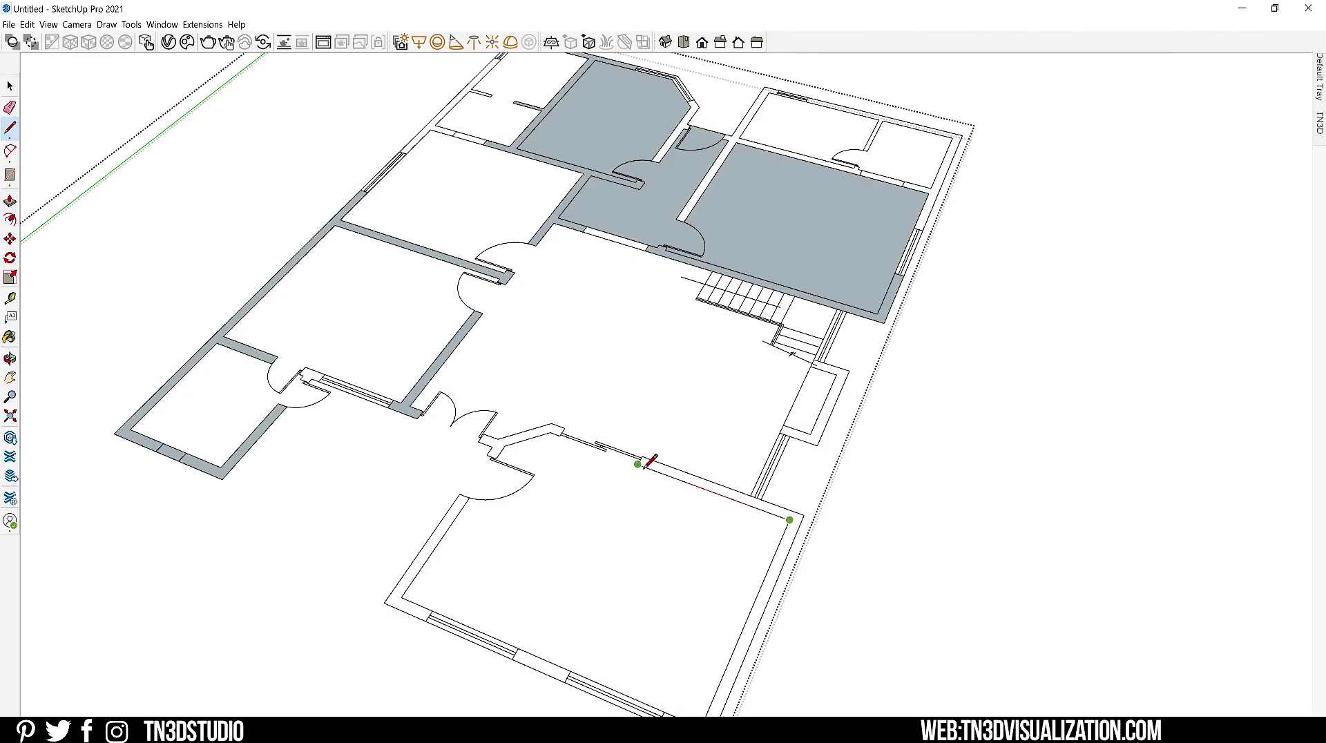
left_click(392, 598)
Test-raise several walls with Push/Pull, undo the extrusions, and select all plan lines.
key("e")
key("p")
left_click(448, 508)
left_click(435, 370)
double_click(661, 257)
double_click(563, 222)
middle_click_drag(573, 237, 689, 257)
double_click(541, 308)
double_click(523, 339)
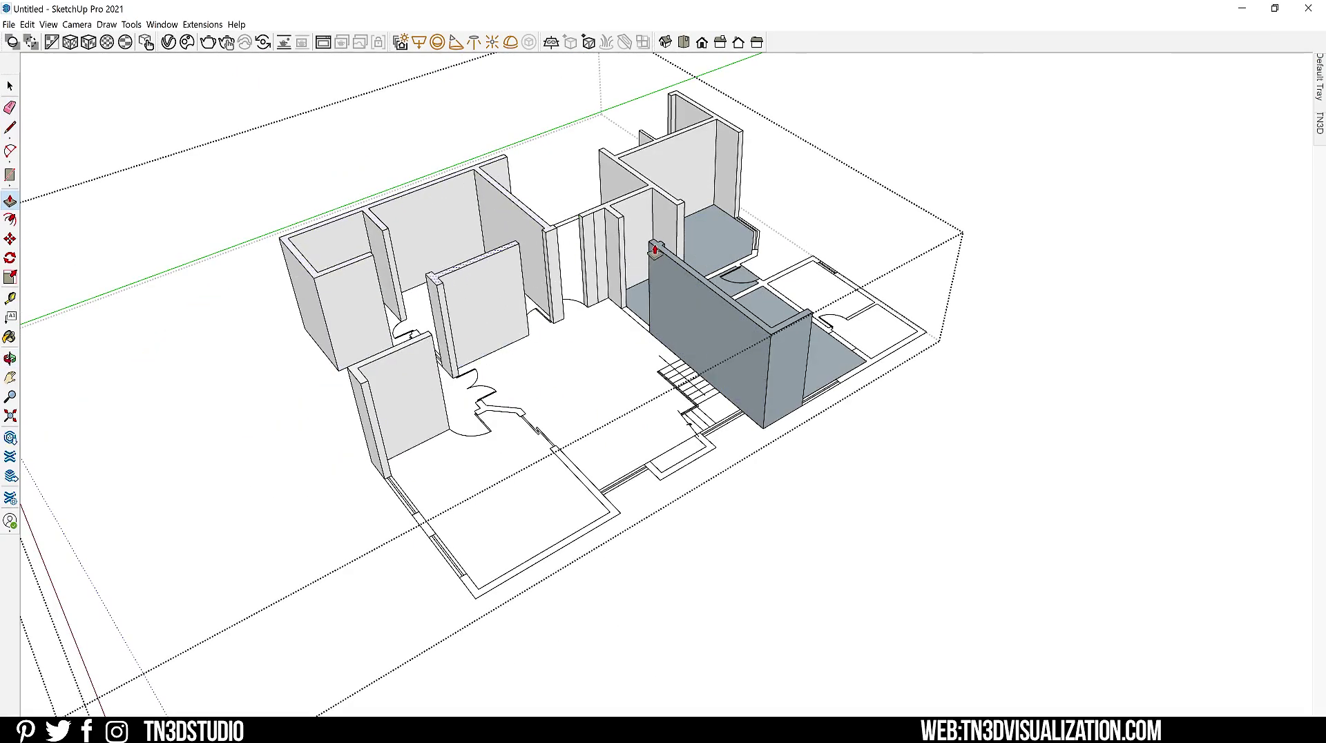
key("space")
key("ctrl+z")
key("ctrl+z")
key("ctrl+z")
key("ctrl+z")
key("ctrl+z")
key("ctrl+z")
middle_click_drag(633, 272, 994, 92)
left_click_drag(1019, 65, 232, 694)
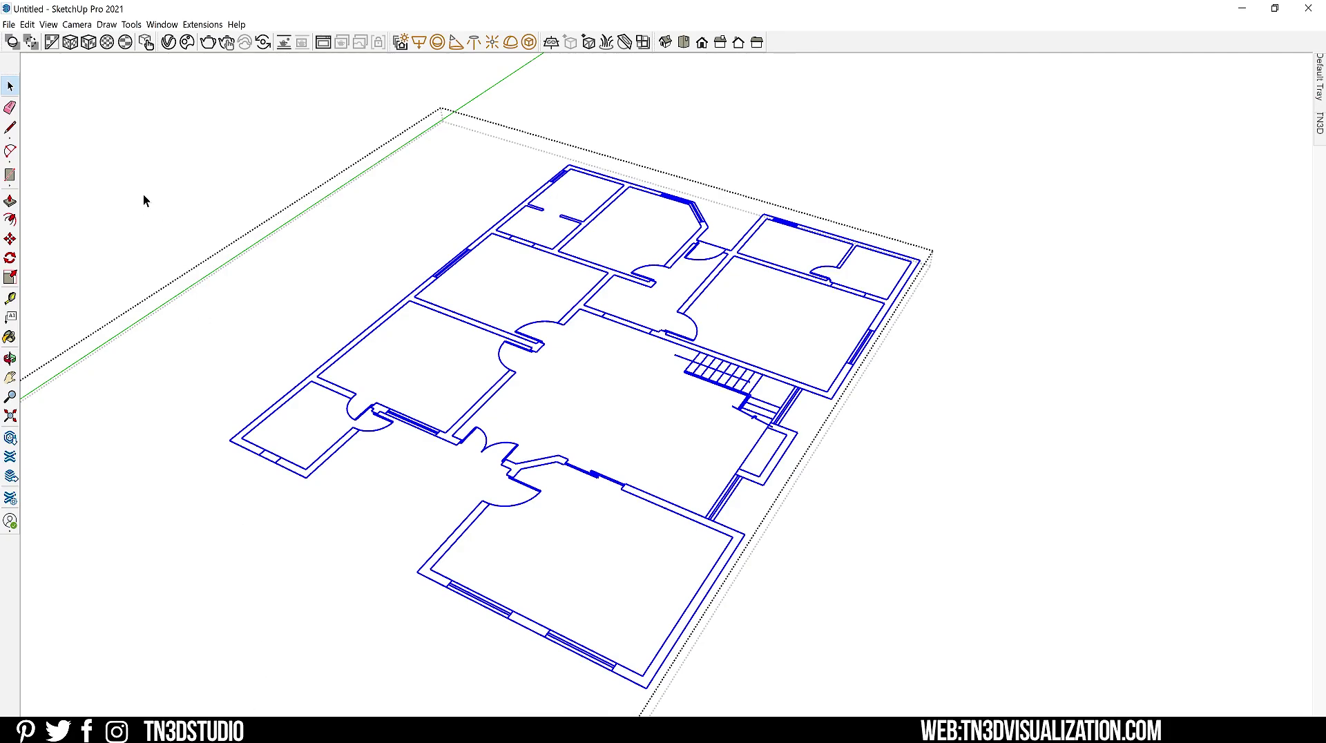
Create faces from the plan lines with Eneroth Face Creator.
left_click(202, 25)
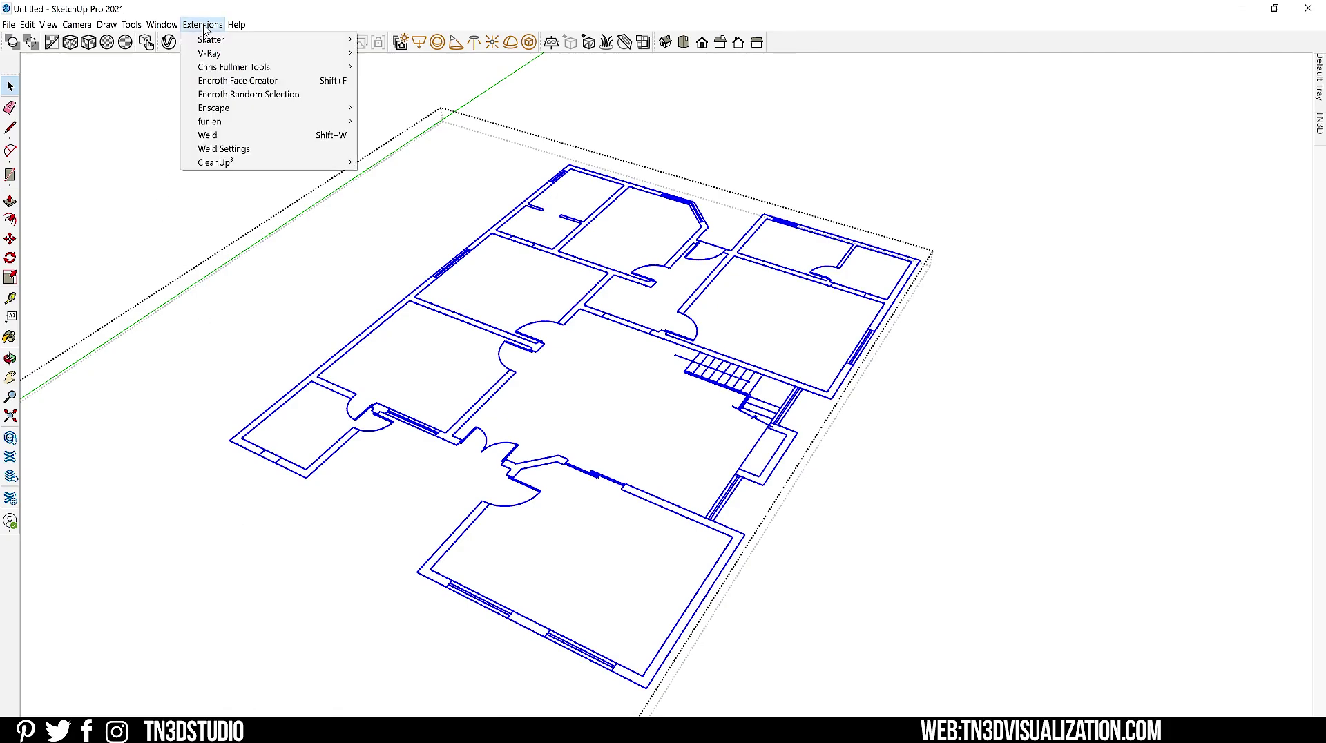
left_click(339, 83)
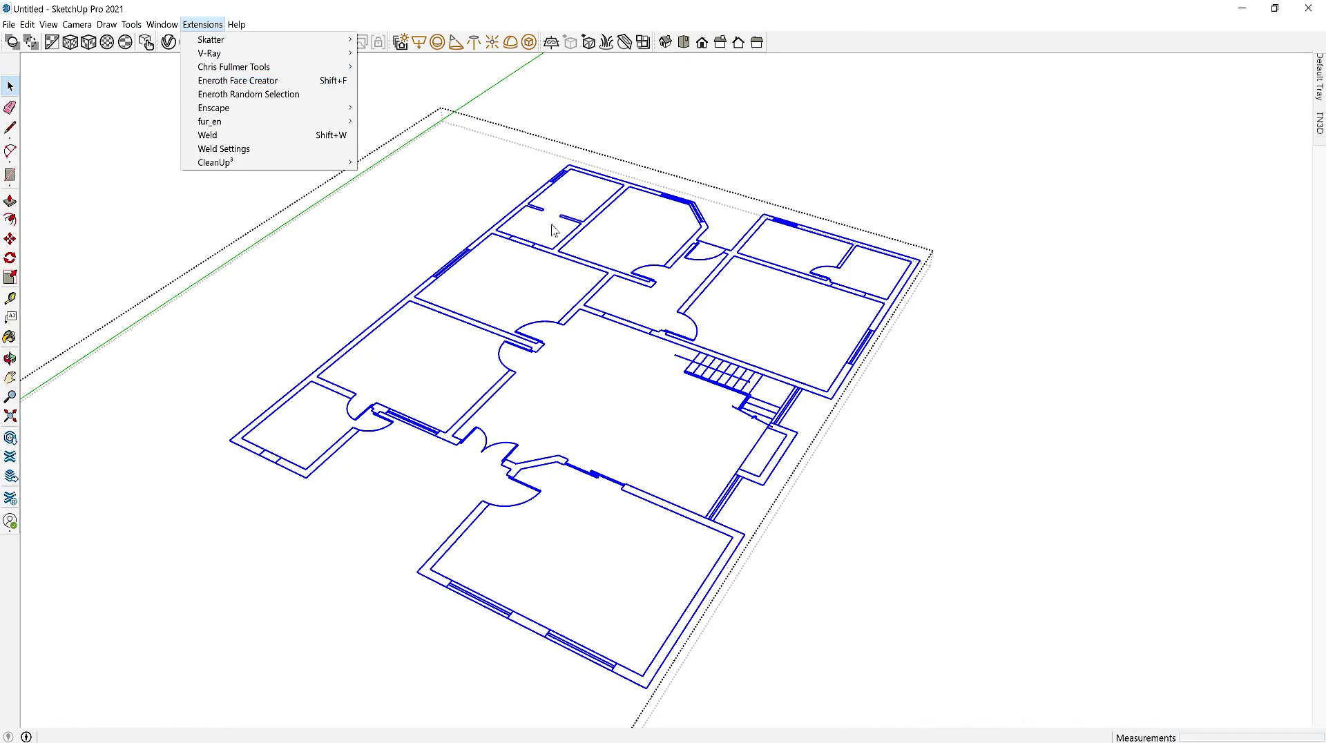
left_click_drag(939, 147, 126, 726)
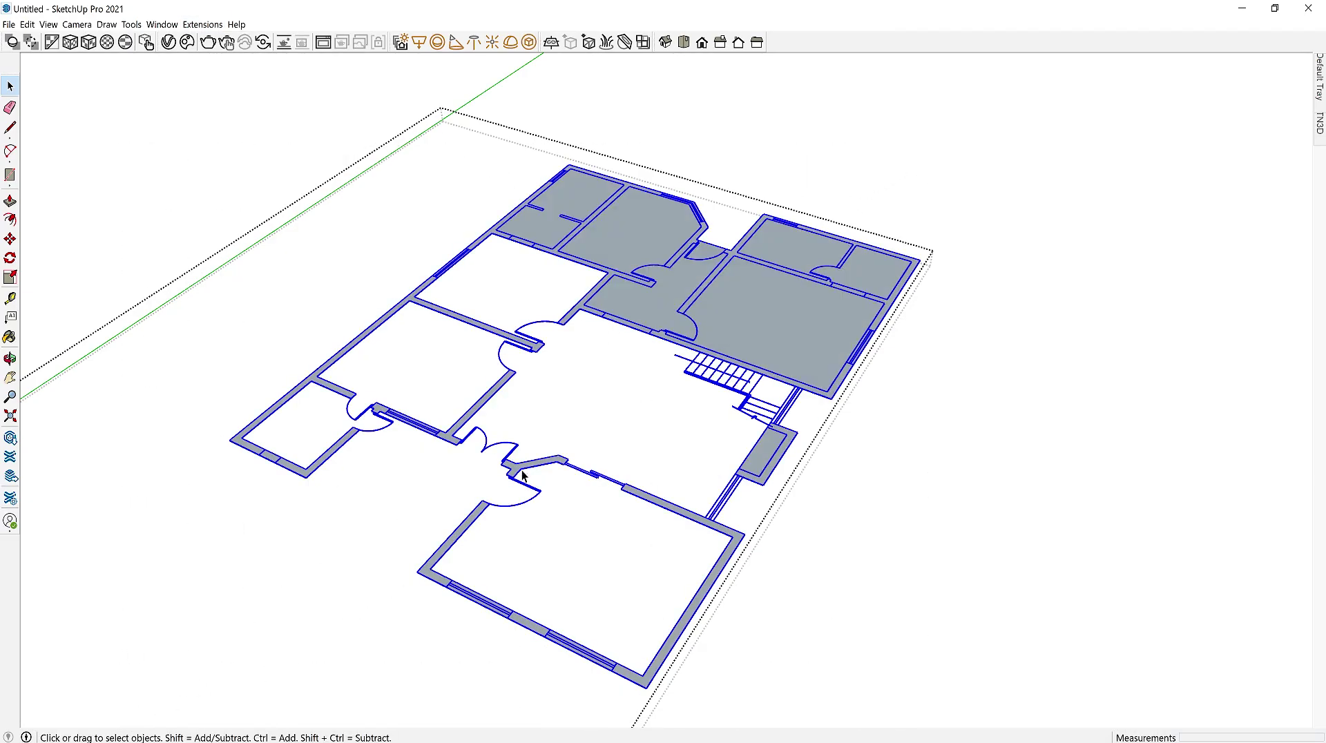
Delete the room floor faces, including the top rooms and the one beside the stairs.
left_click(749, 334)
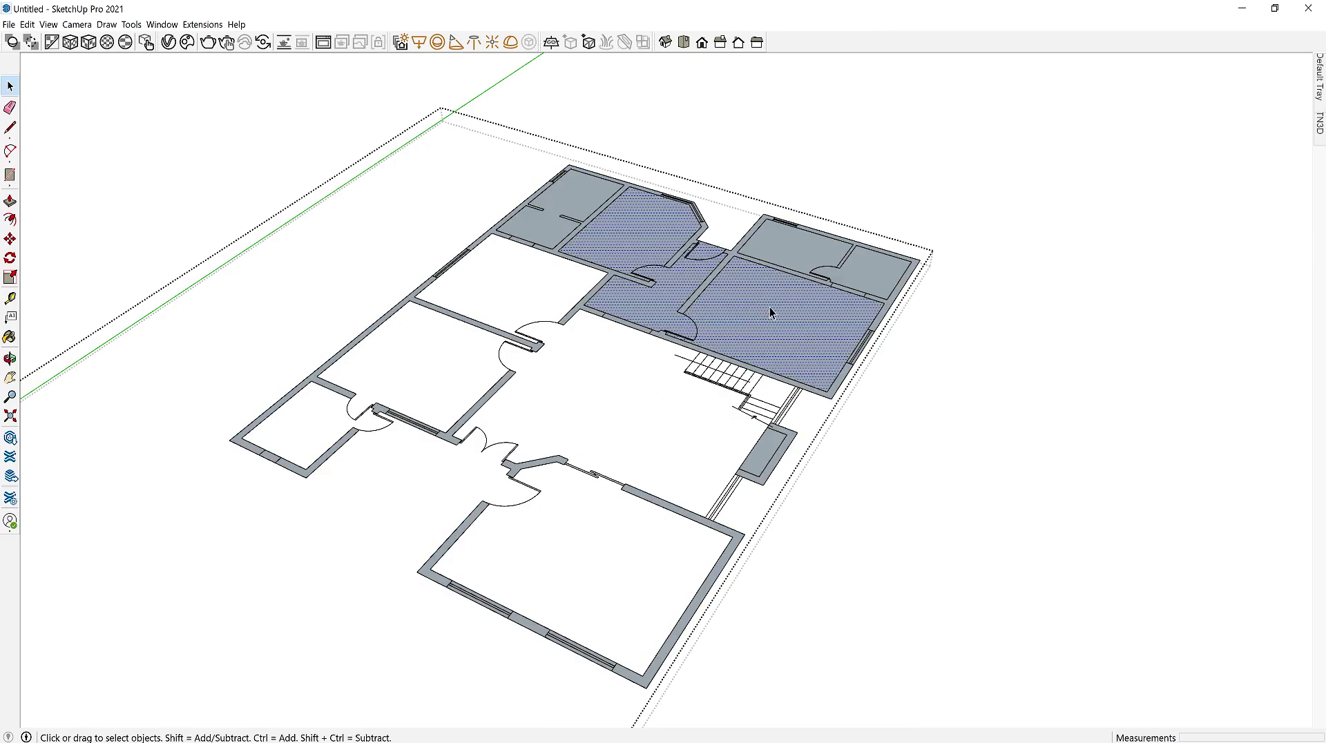
key("Delete")
left_click(796, 255)
key("Delete")
left_click(569, 208)
key("Delete")
scroll(657, 348, "up", 5)
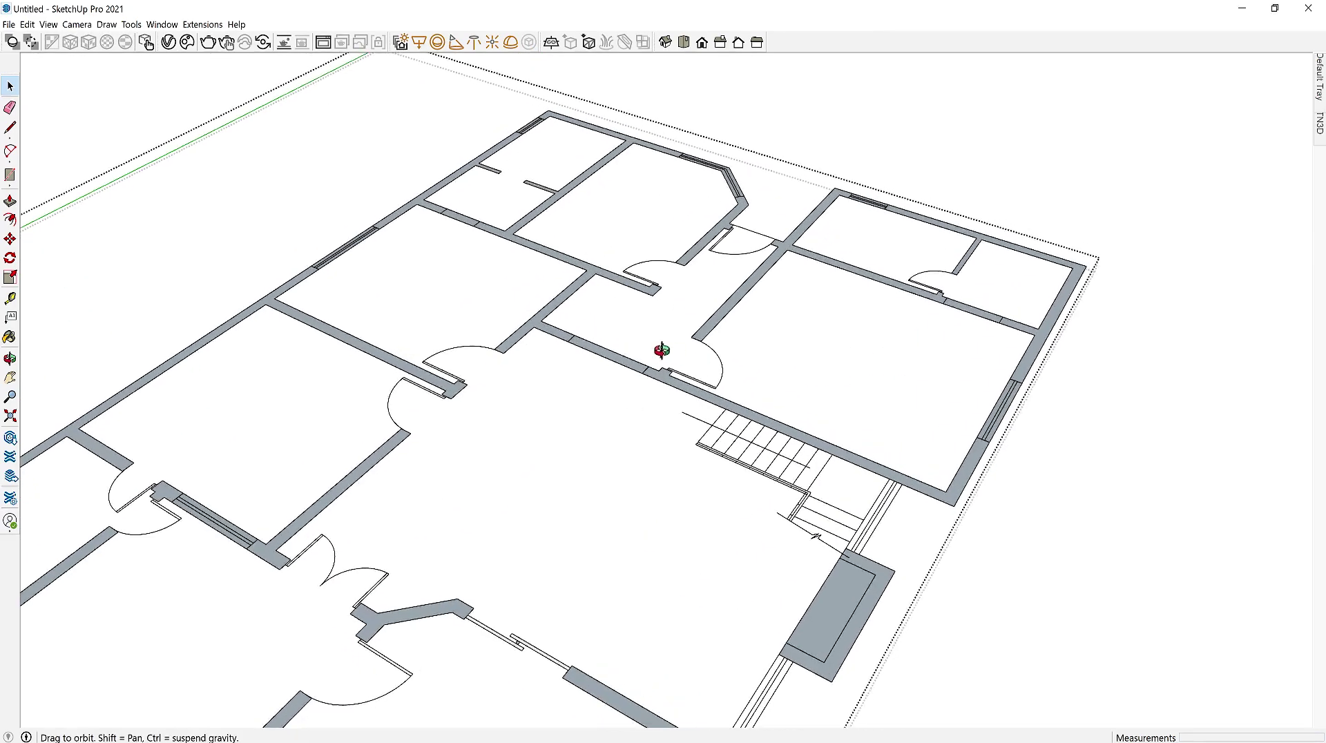
left_click(754, 608)
key("Delete")
Push/Pull the block by the stairs and the lower walls up 12'.
key("p")
left_click_drag(809, 576, 799, 547)
scroll(799, 547, "down", 3)
scroll(672, 533, "down", 2)
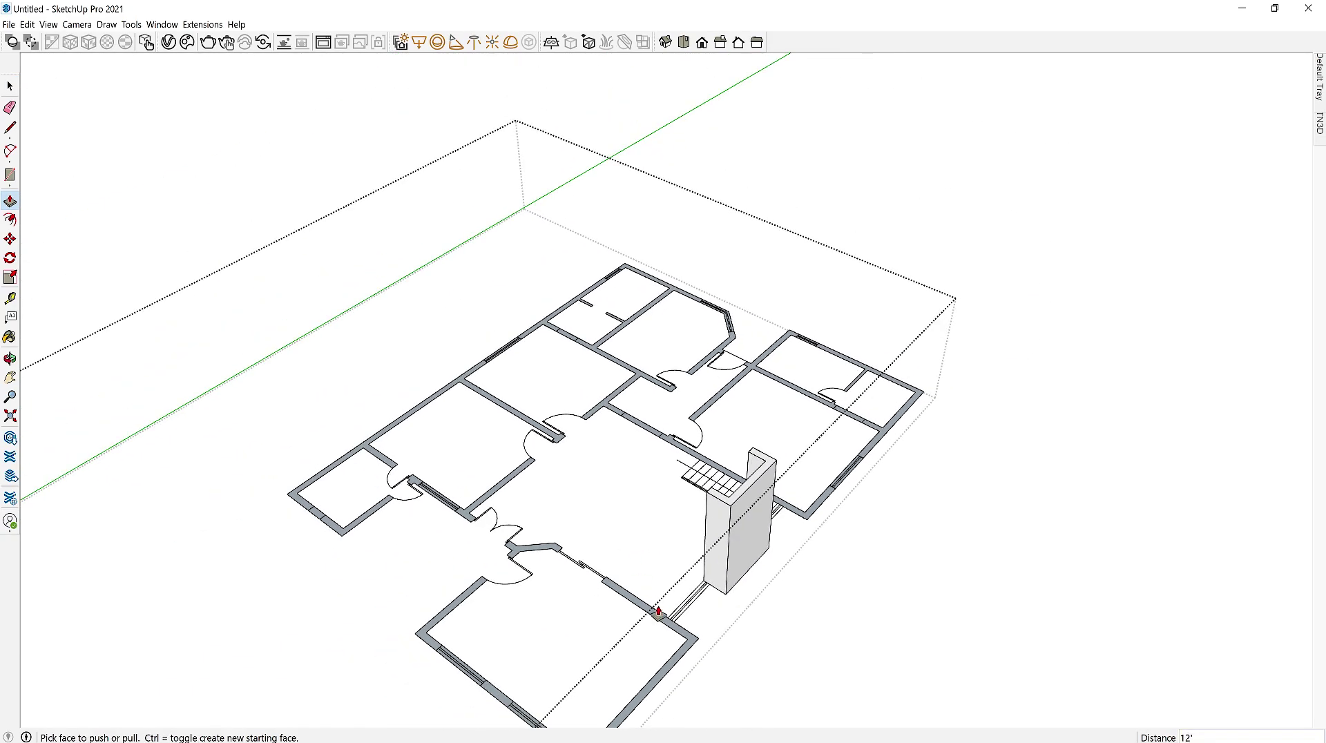
double_click(652, 614)
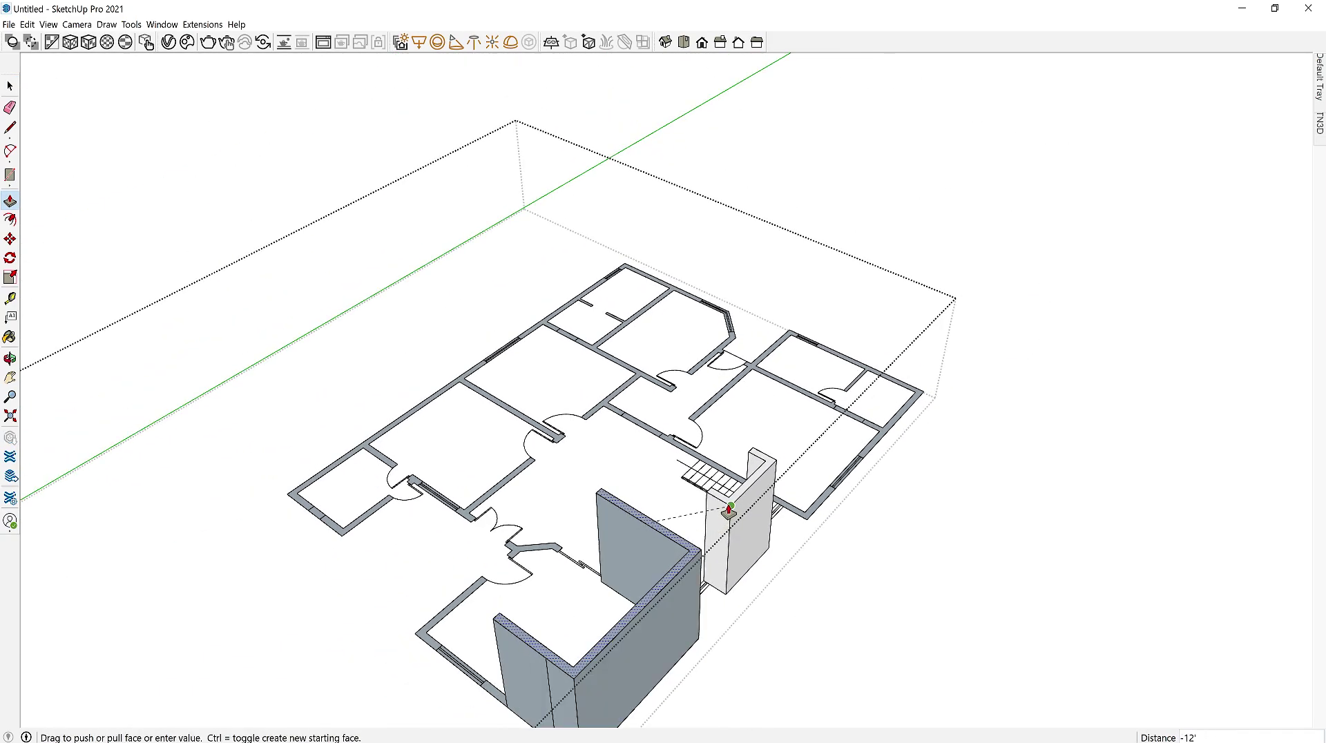
double_click(535, 548)
double_click(472, 598)
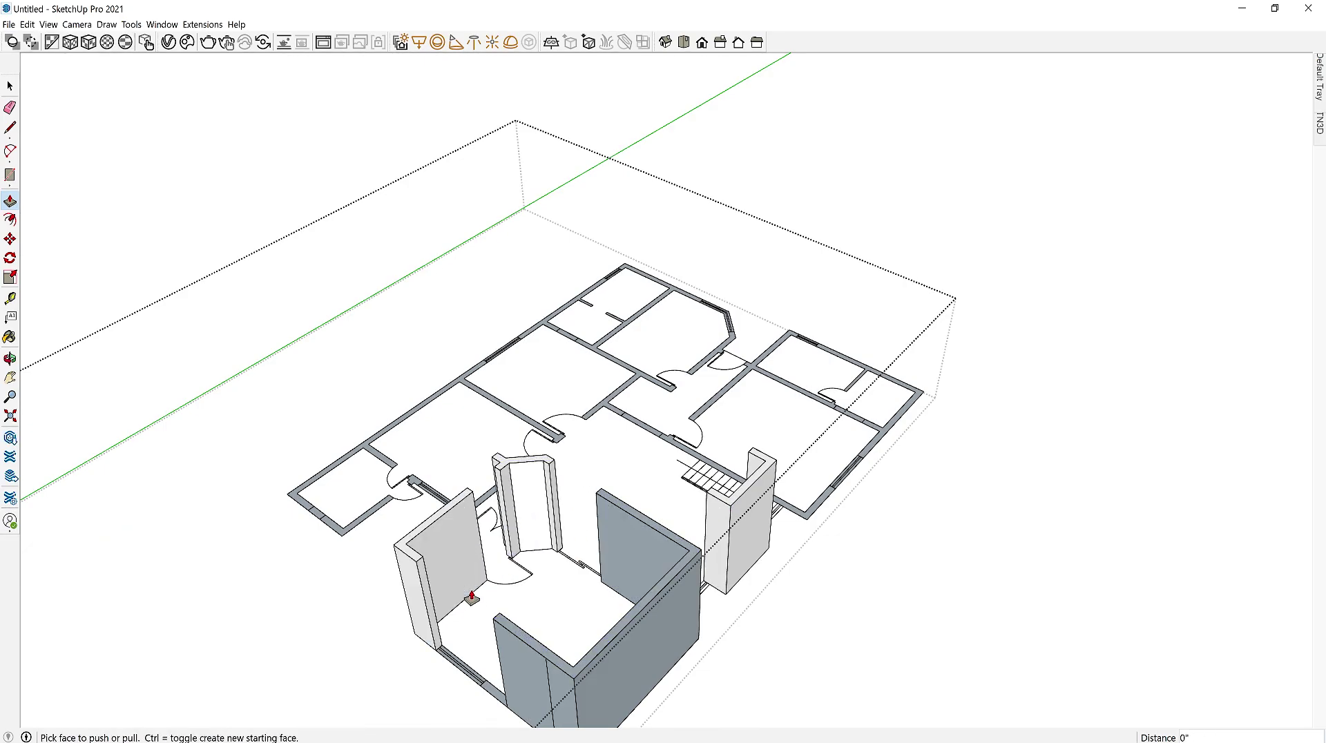
Raise the upper, central, right and remaining thin walls to the same 12' height.
double_click(605, 409)
double_click(530, 426)
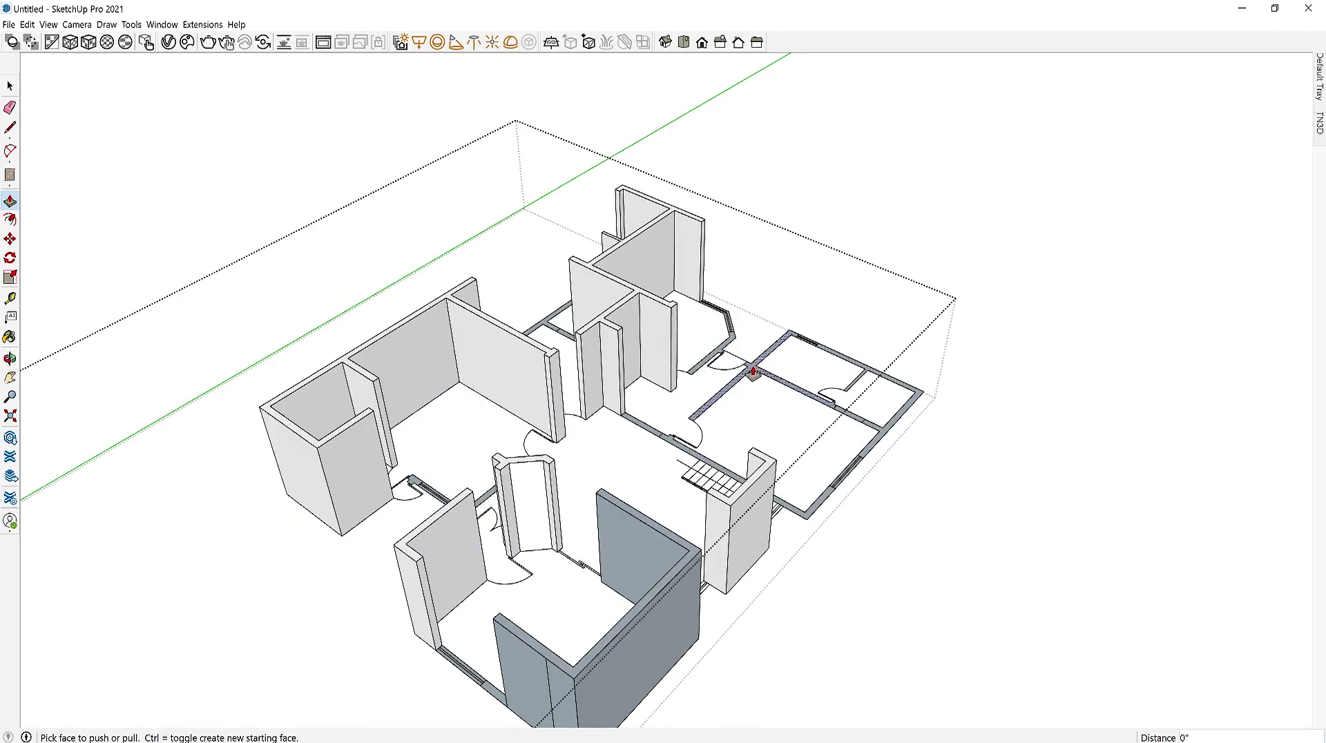
double_click(690, 411)
double_click(676, 449)
middle_click_drag(678, 453, 821, 517)
double_click(870, 445)
double_click(821, 517)
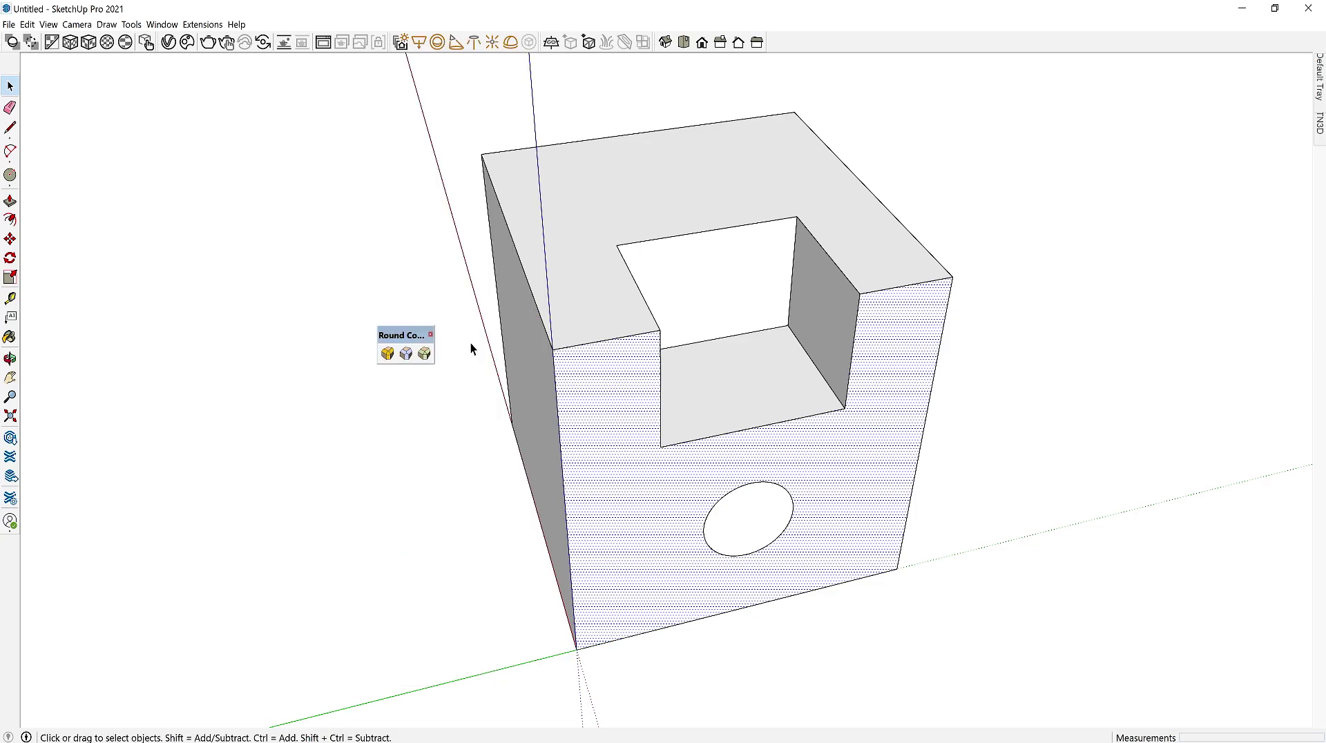
Select the notch's right, back and left top edges plus its vertical corner edge.
middle_click_drag(670, 367, 1000, 362)
left_click(1001, 363)
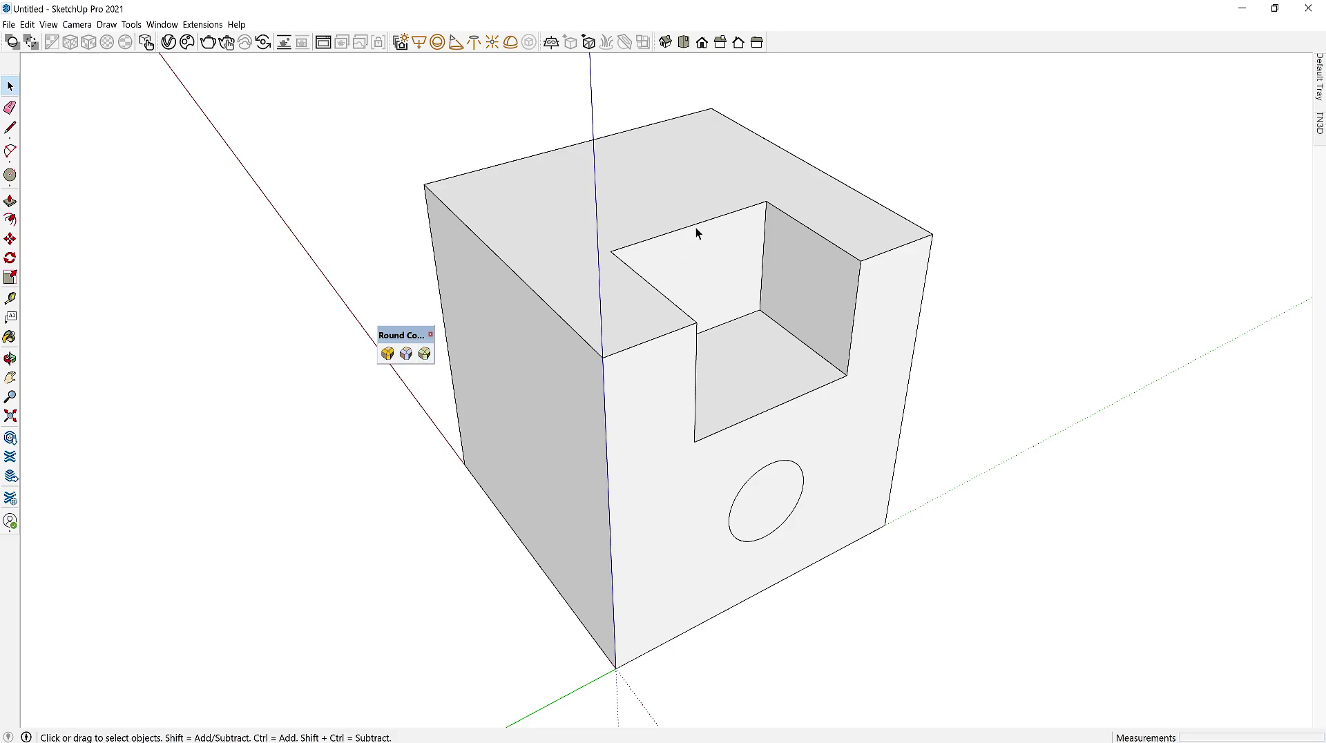
middle_click_drag(694, 227, 571, 293)
scroll(749, 376, "up", 3)
middle_click_drag(748, 376, 816, 340)
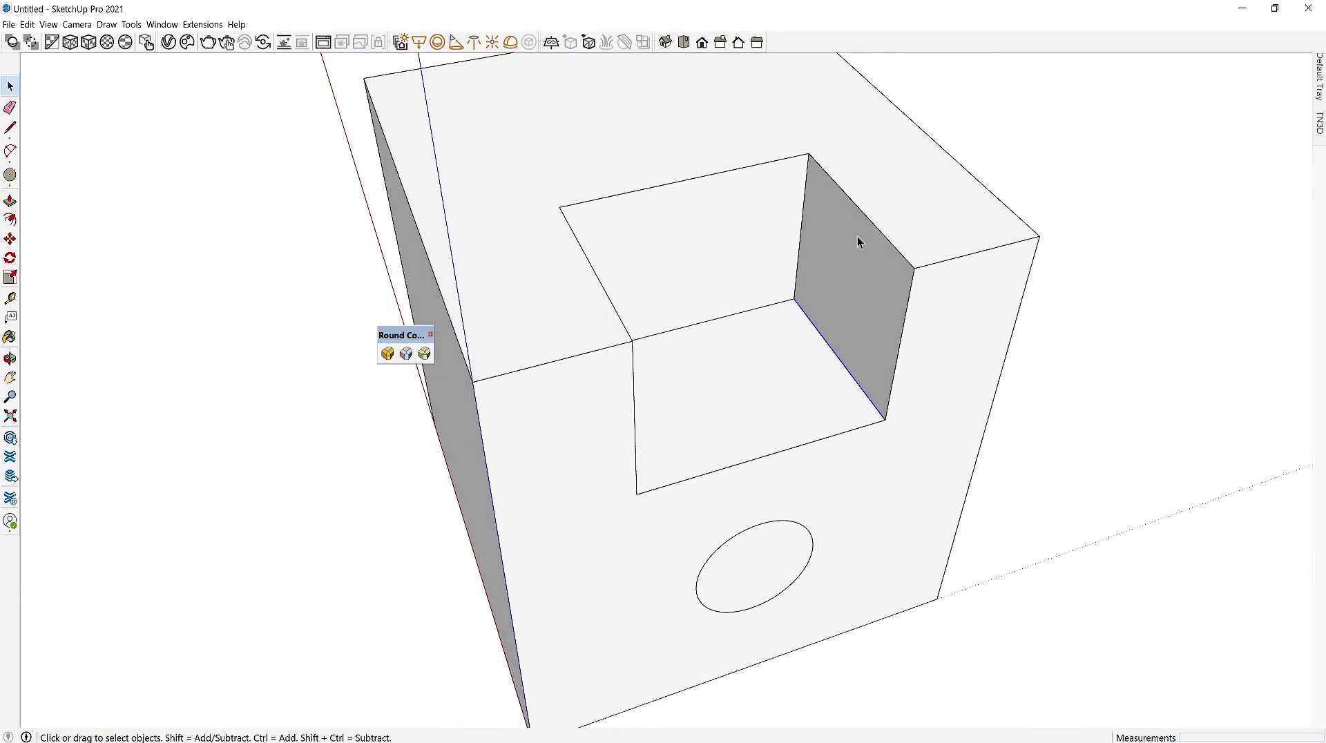
left_click(864, 214, "shift")
left_click(787, 159, "shift")
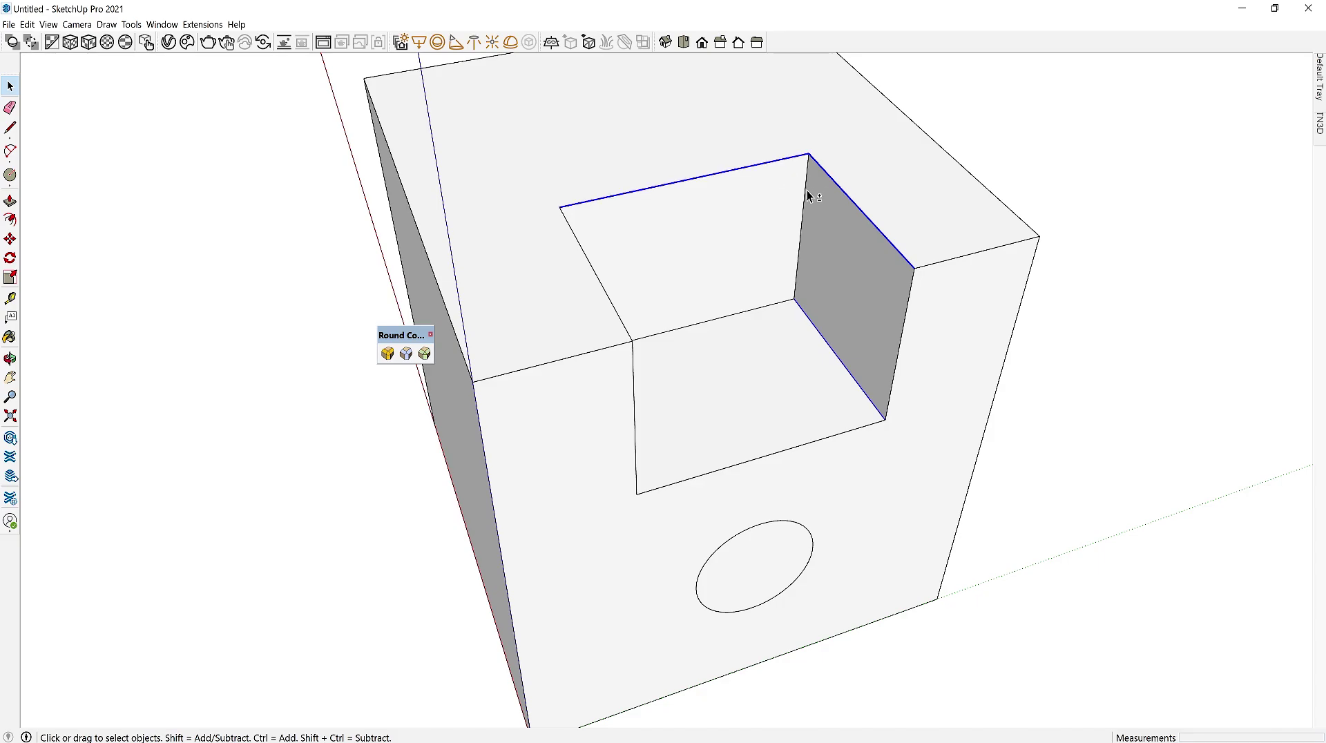
middle_click_drag(767, 253, 581, 267)
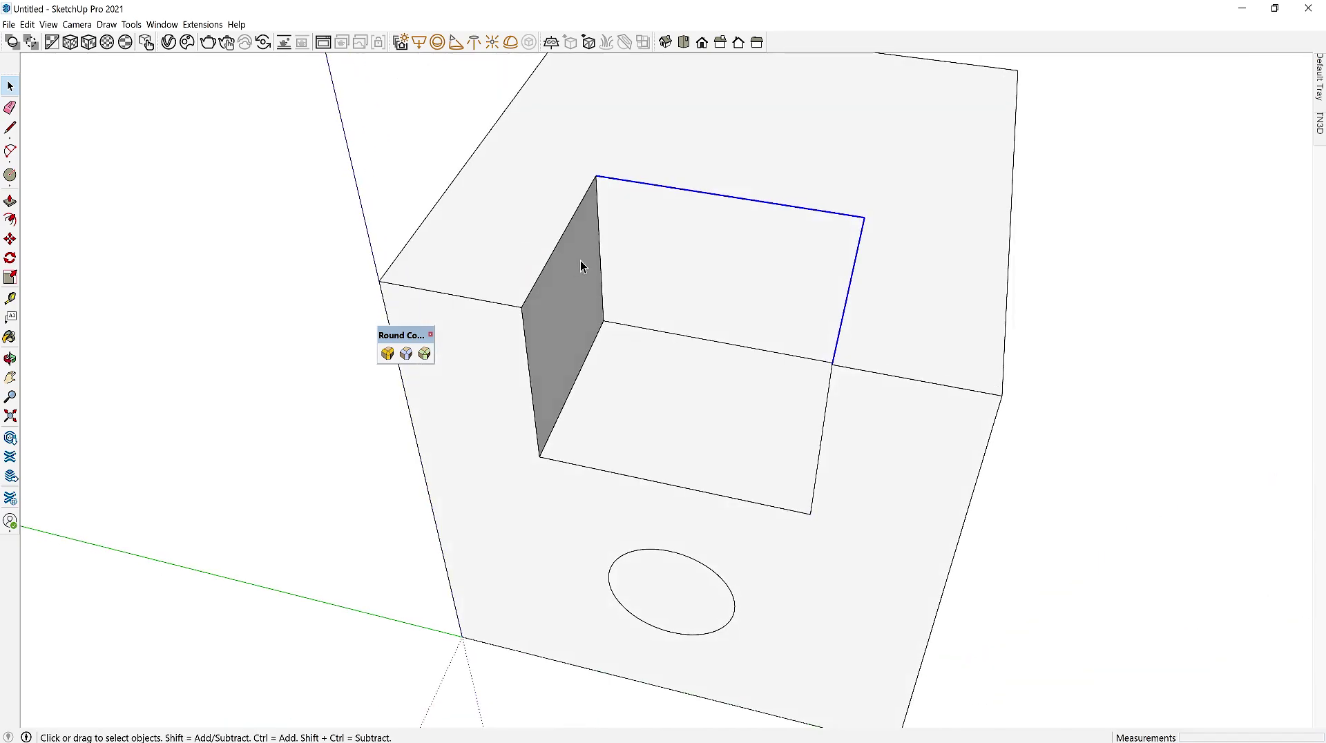
left_click(599, 224, "shift")
left_click(574, 217, "shift")
middle_click_drag(592, 364, 566, 355)
Round the selected notch edges with RoundCorner using a 1/2" offset and 8 segments.
left_click(388, 354)
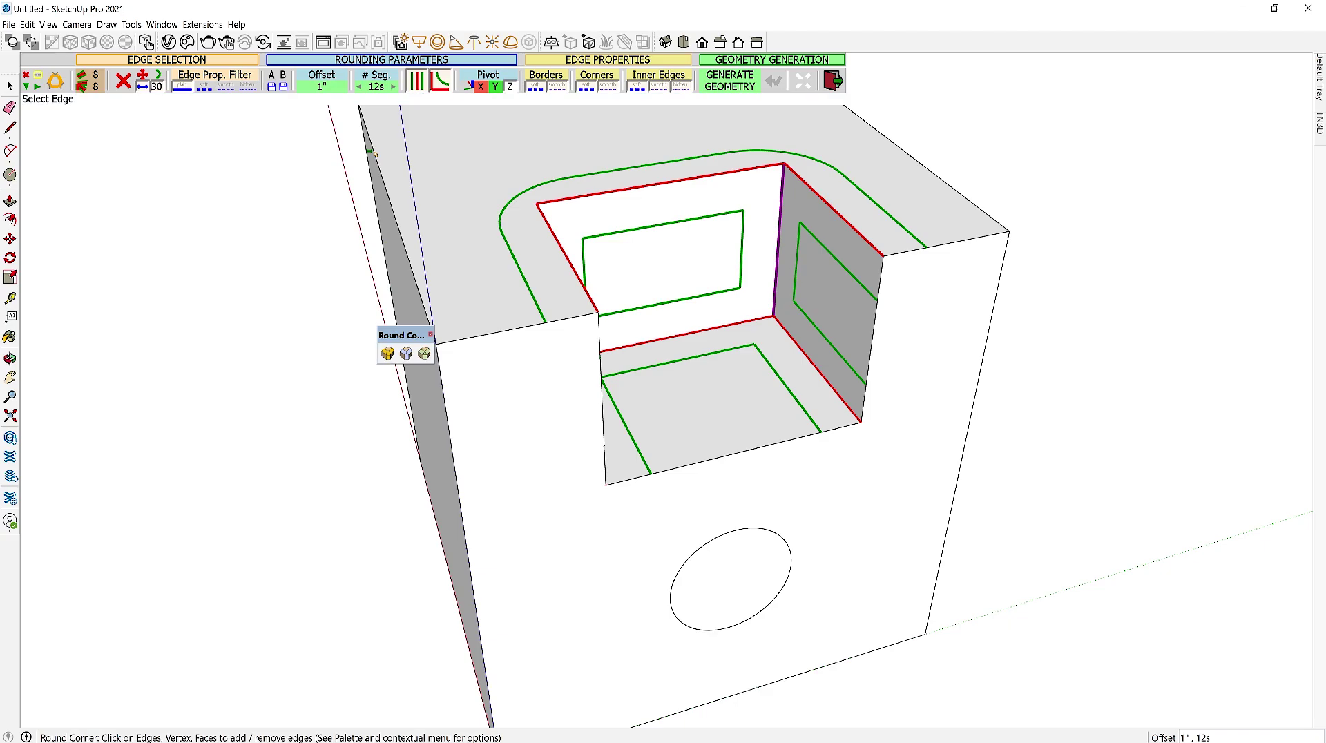
type("2")
key("Return")
left_click(322, 86)
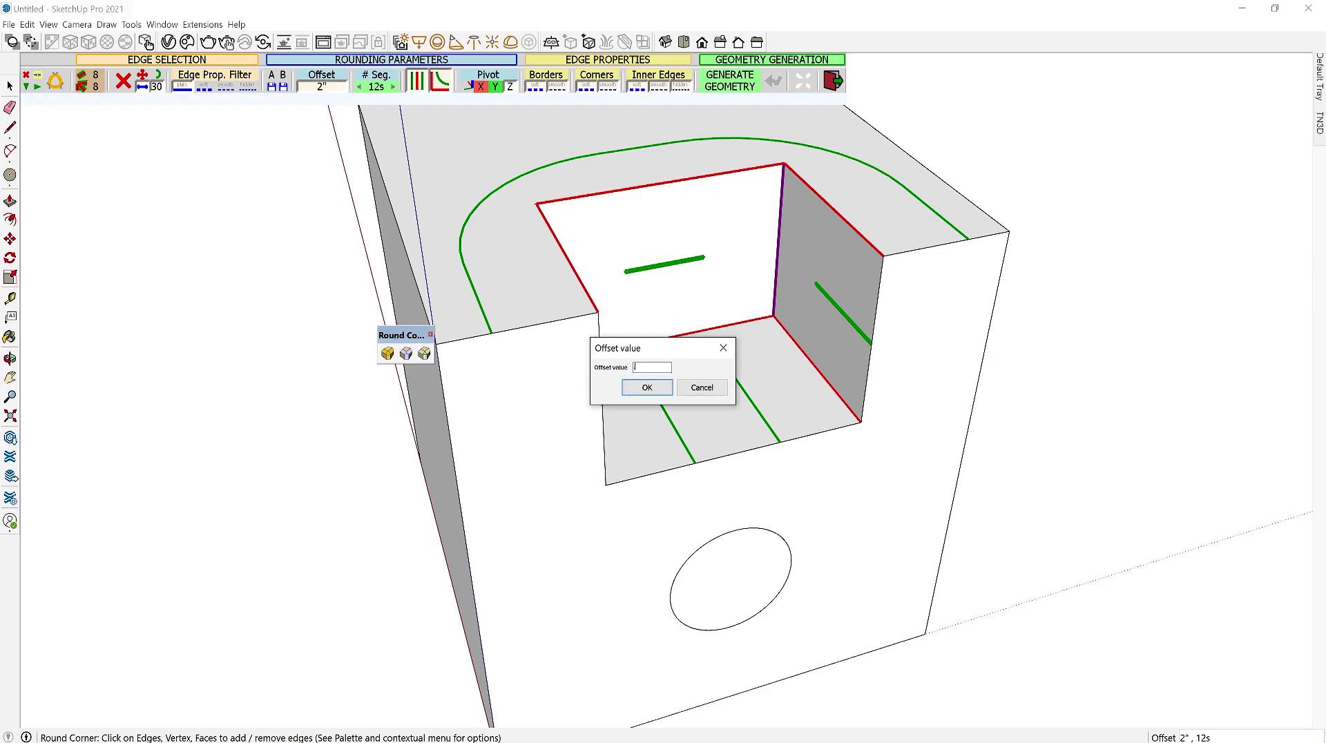
type(".5\"")
key("Return")
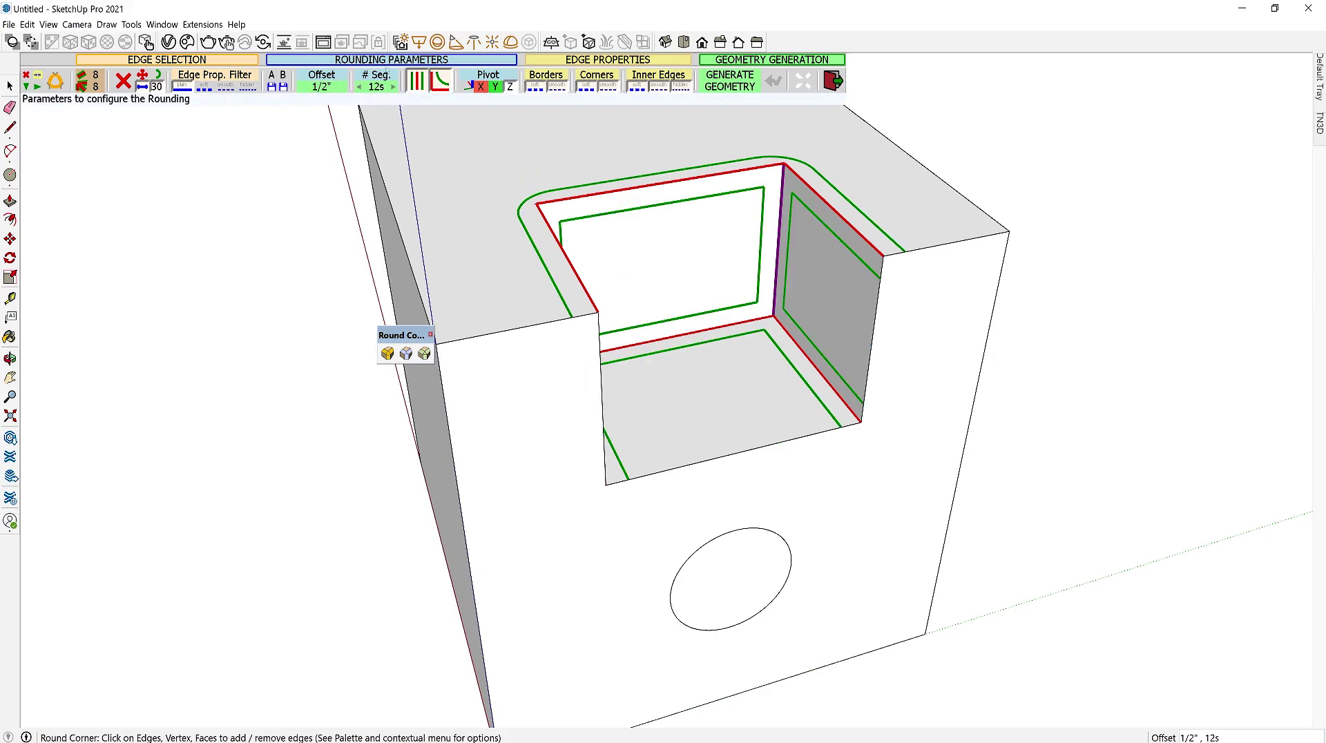
left_click(377, 87)
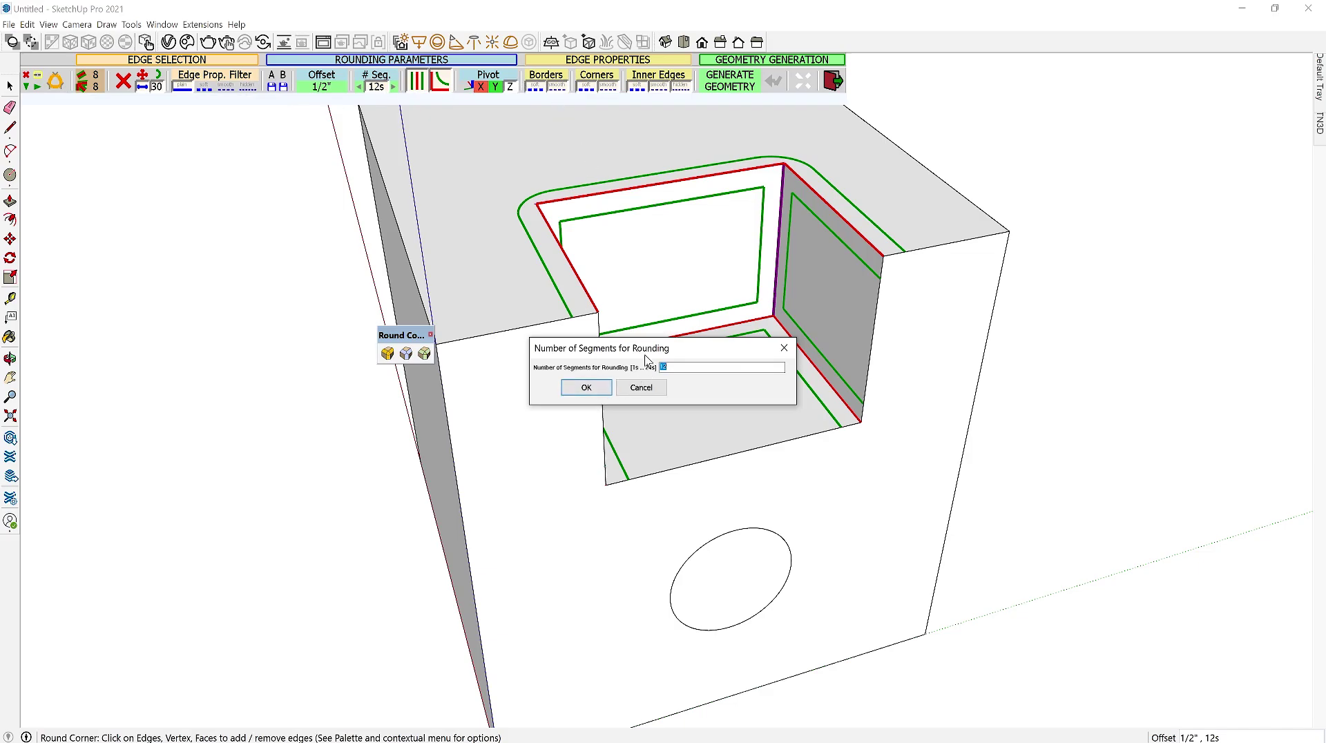
type("8")
key("Return")
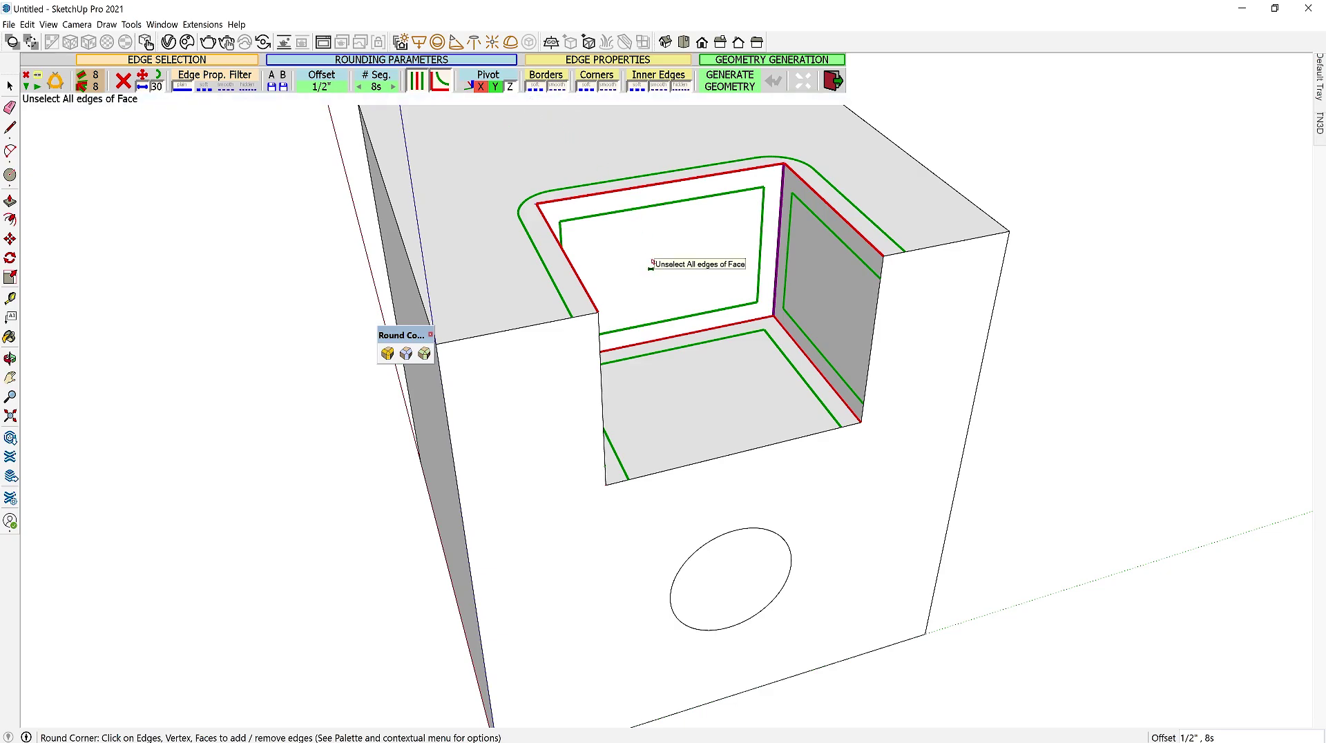
key("Return")
middle_click_drag(651, 263, 817, 357)
key("space")
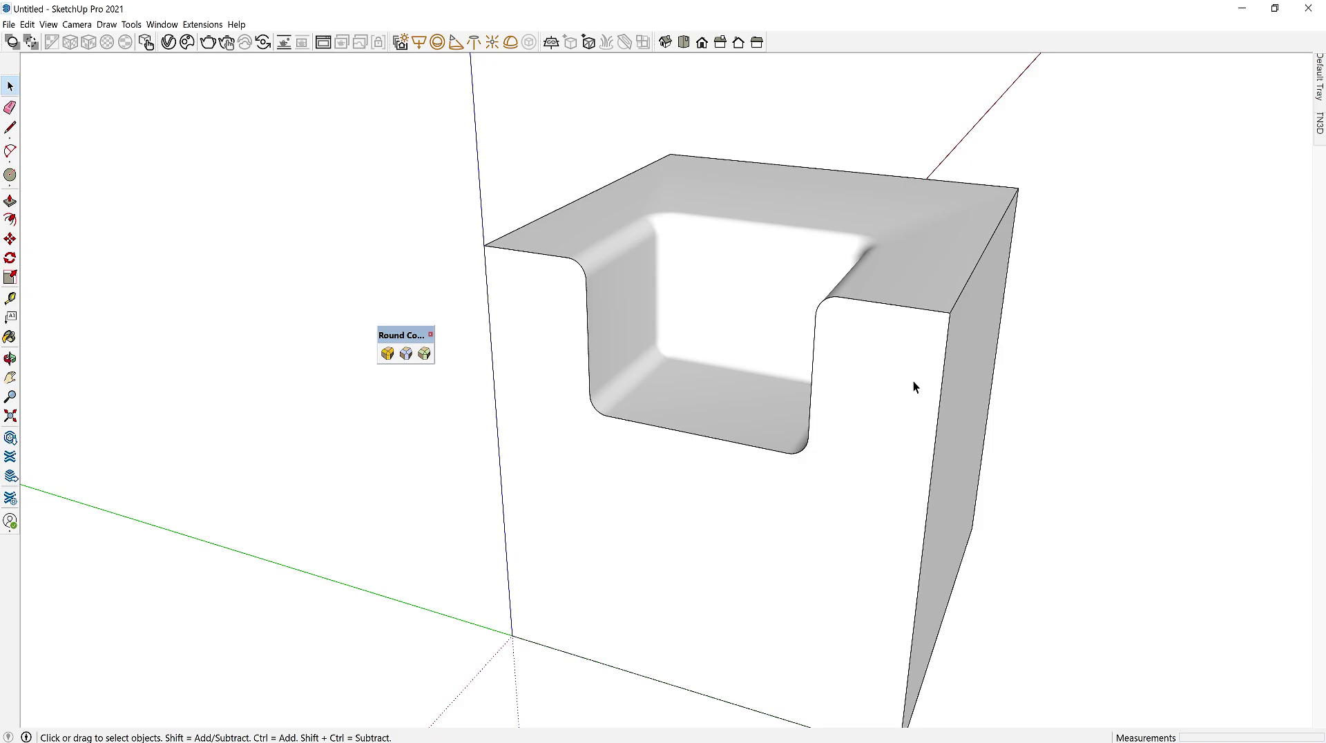
Round the cube's two top outer edges with Sharp Corner at a 1/2" offset.
left_click(968, 301)
left_click(603, 187, "shift")
middle_click_drag(815, 231, 772, 395)
left_click(407, 355)
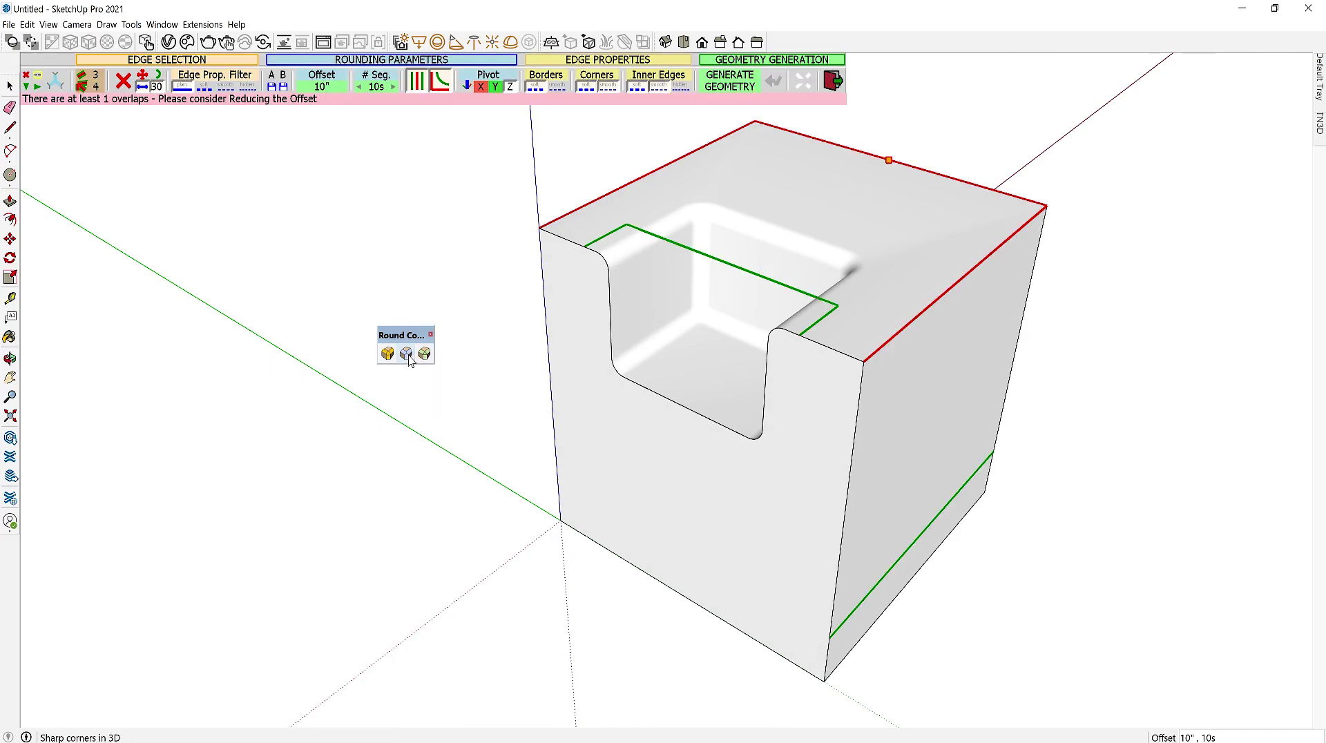
type(".5")
key("Return")
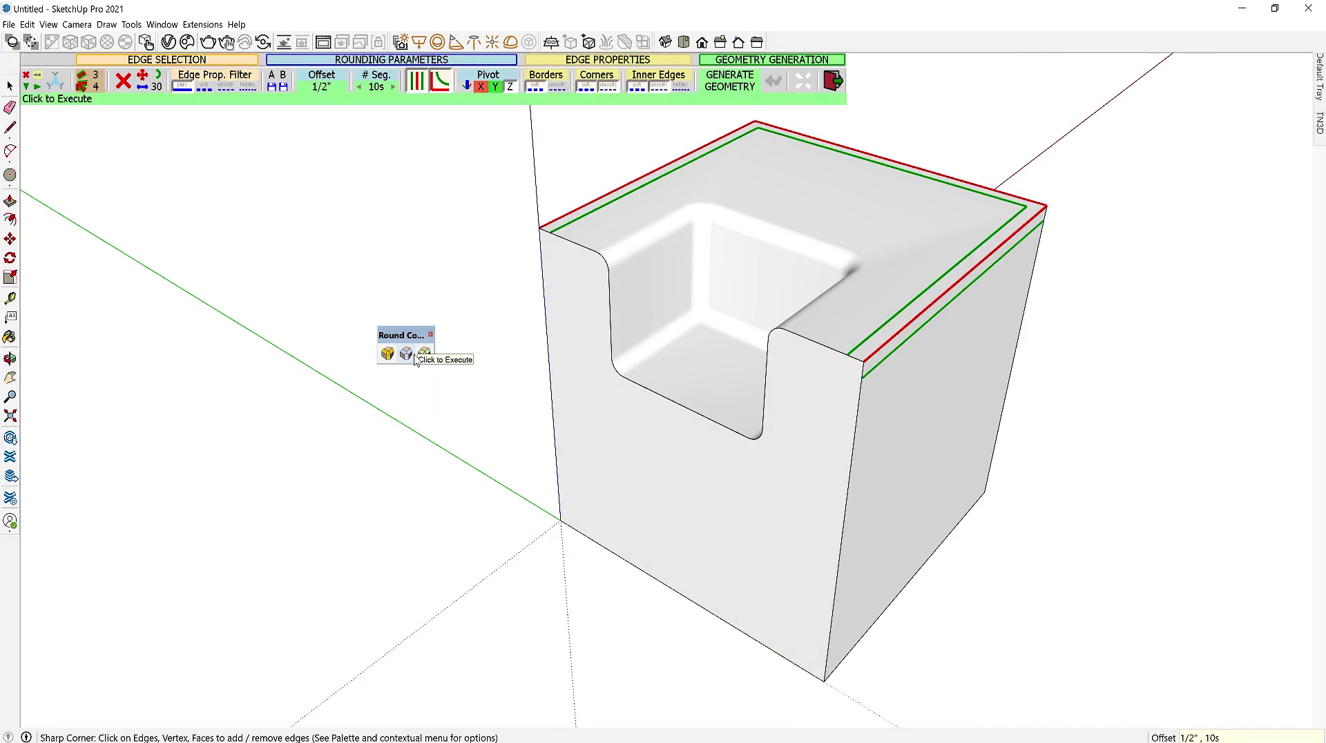
left_click(415, 356)
Select the whole block and zoom in to inspect the rounded corner.
middle_click_drag(415, 356, 771, 339)
scroll(834, 515, "down", 5)
key("ctrl+a")
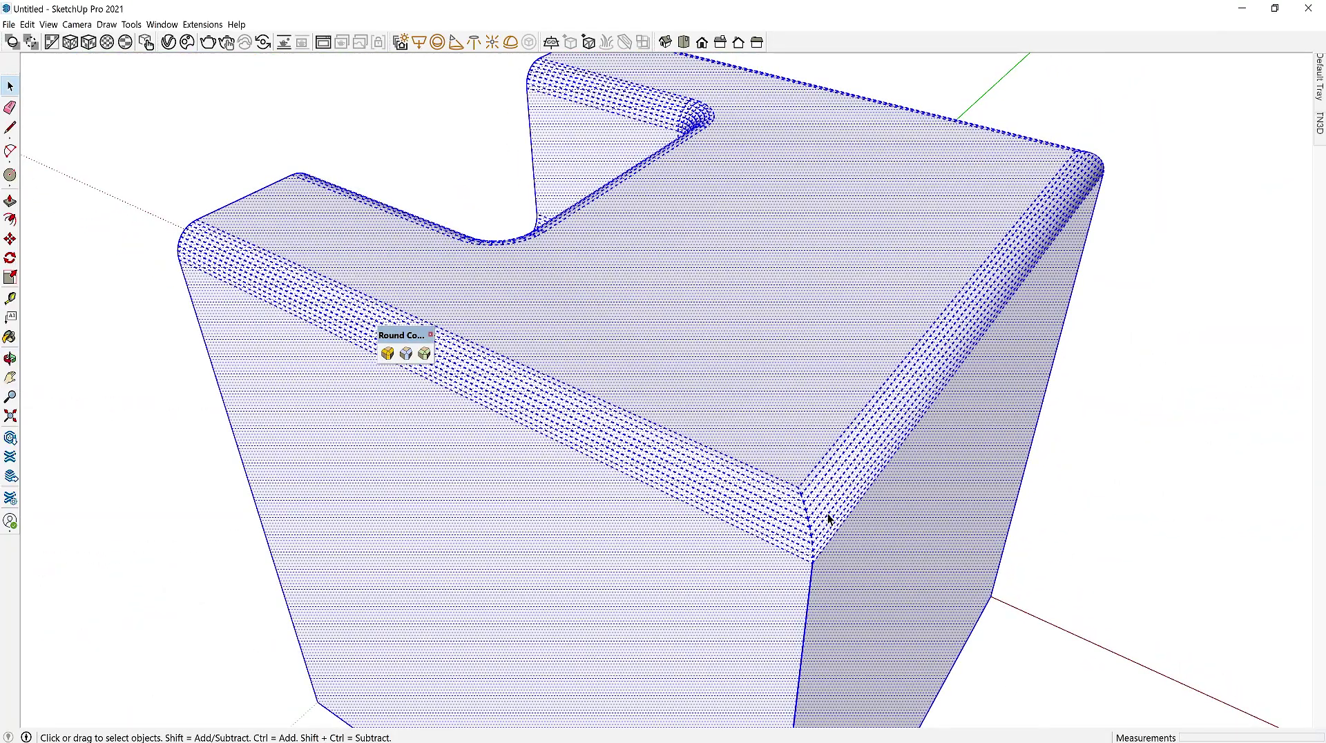
middle_click_drag(826, 512, 658, 426, "shift")
scroll(738, 433, "up", 3)
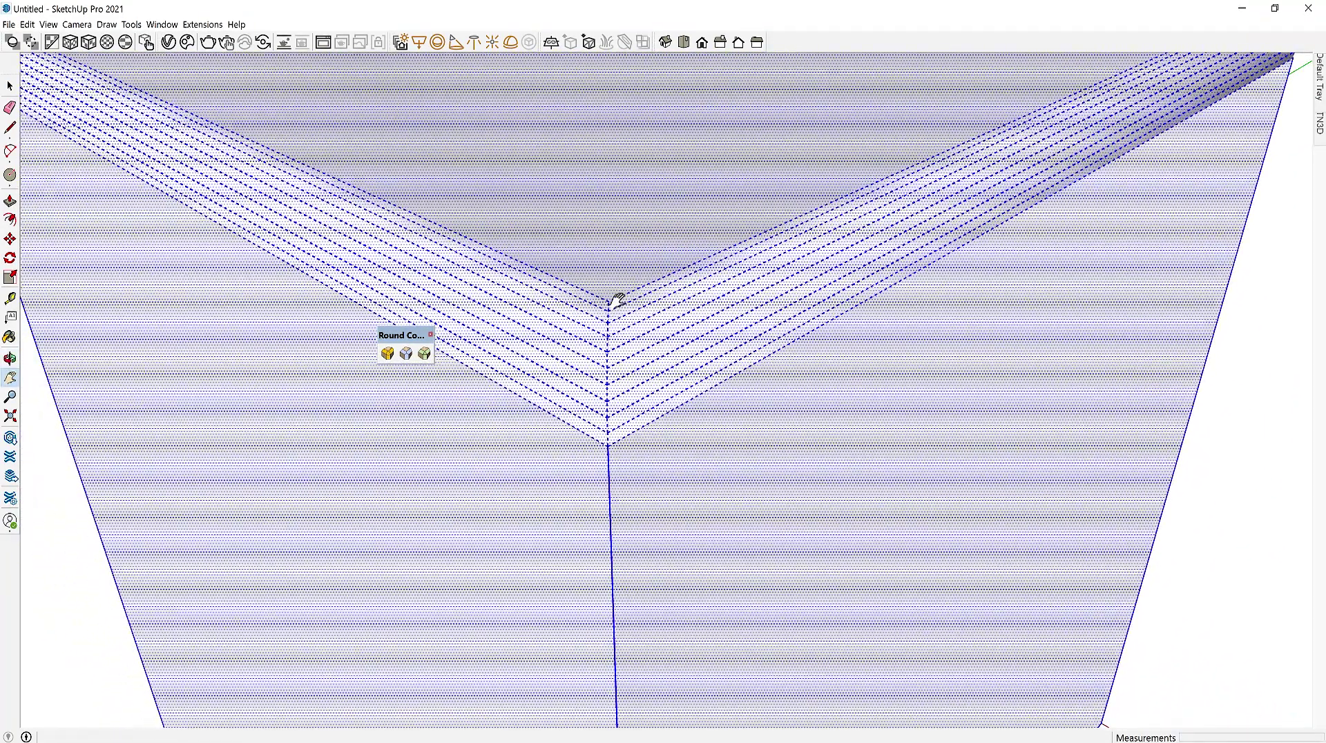
key("space")
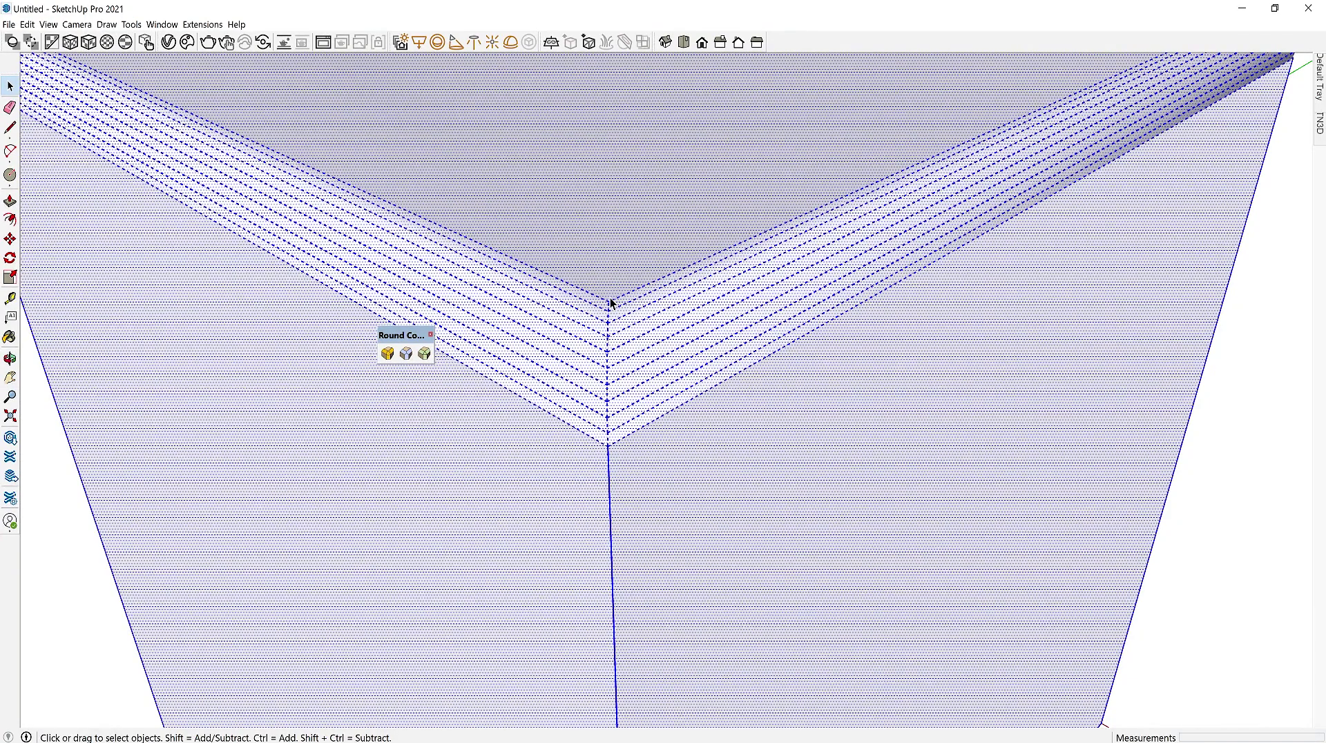
scroll(614, 301, "down", 10)
mouse_move(747, 341)
middle_mouse_down()
mouse_move(687, 376)
mouse_move(747, 350)
middle_mouse_up()
Bevel the cube's bottom right edge with a 1/2" RoundCorner chamfer.
scroll(760, 536, "down", 3)
middle_click_drag(760, 536, 723, 664)
left_click(723, 663)
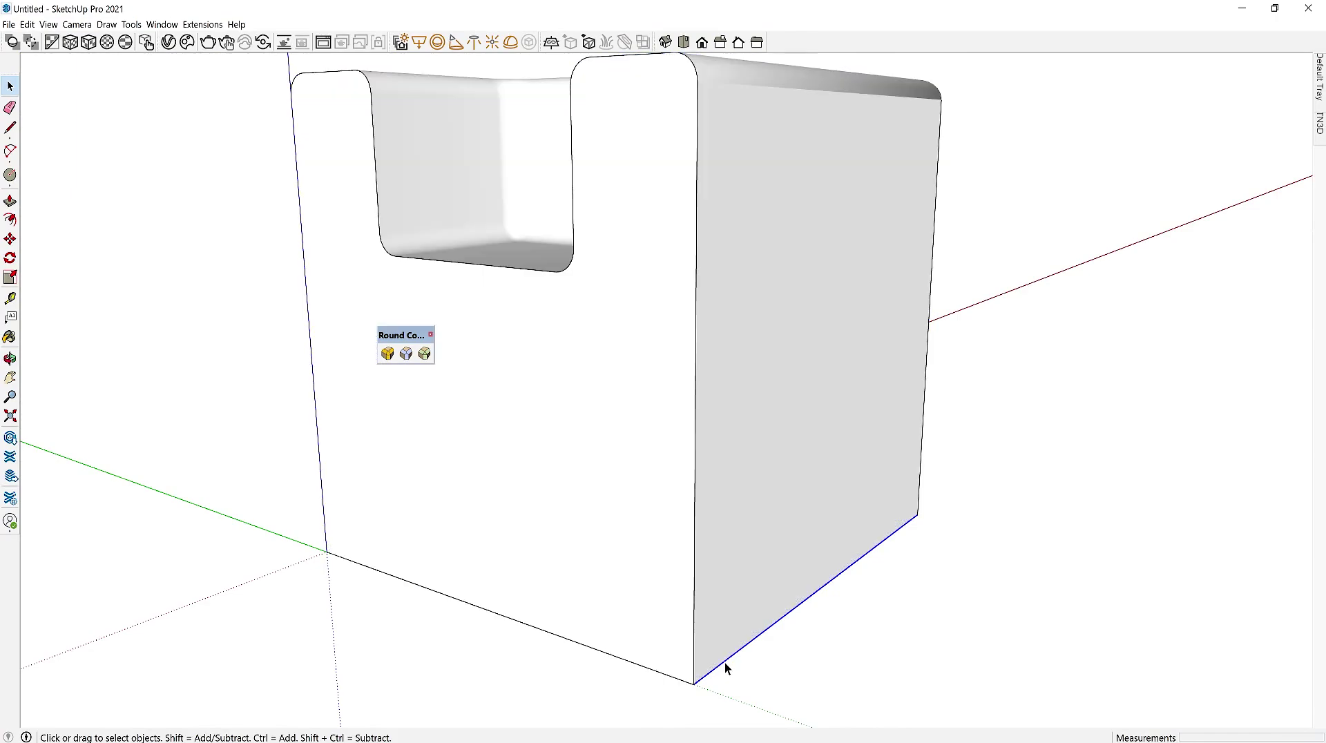
left_click(424, 354)
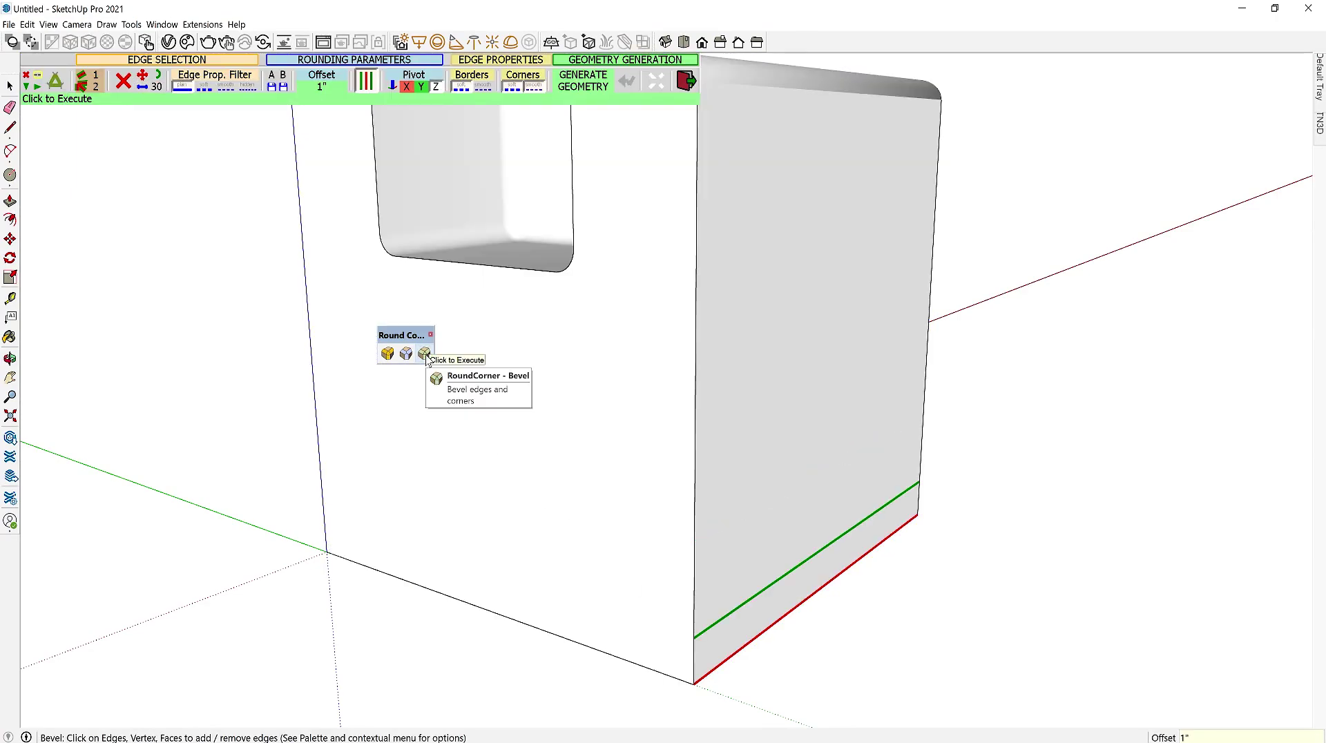
type(".5")
key("Return")
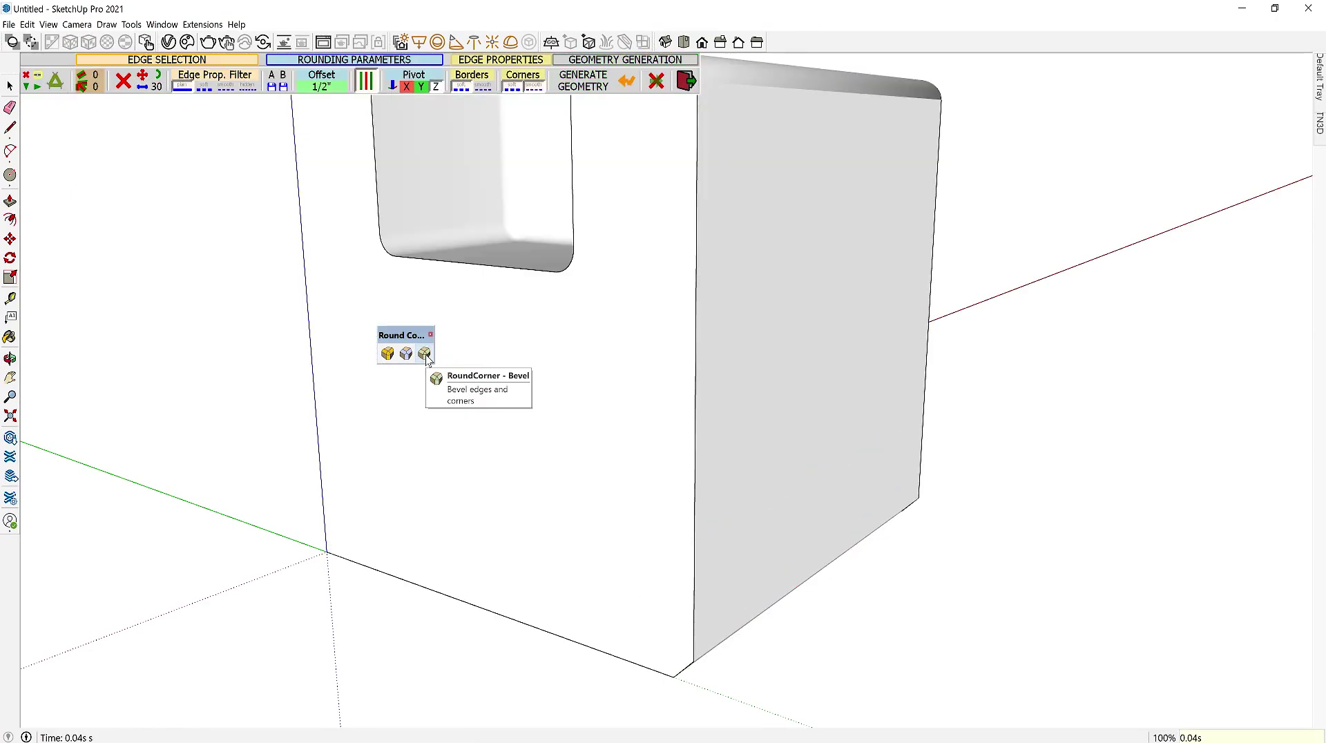
Inspect the bevel from below and overhead, and select the whole notched cube.
middle_click_drag(506, 353, 711, 573)
key("space")
triple_click(723, 499)
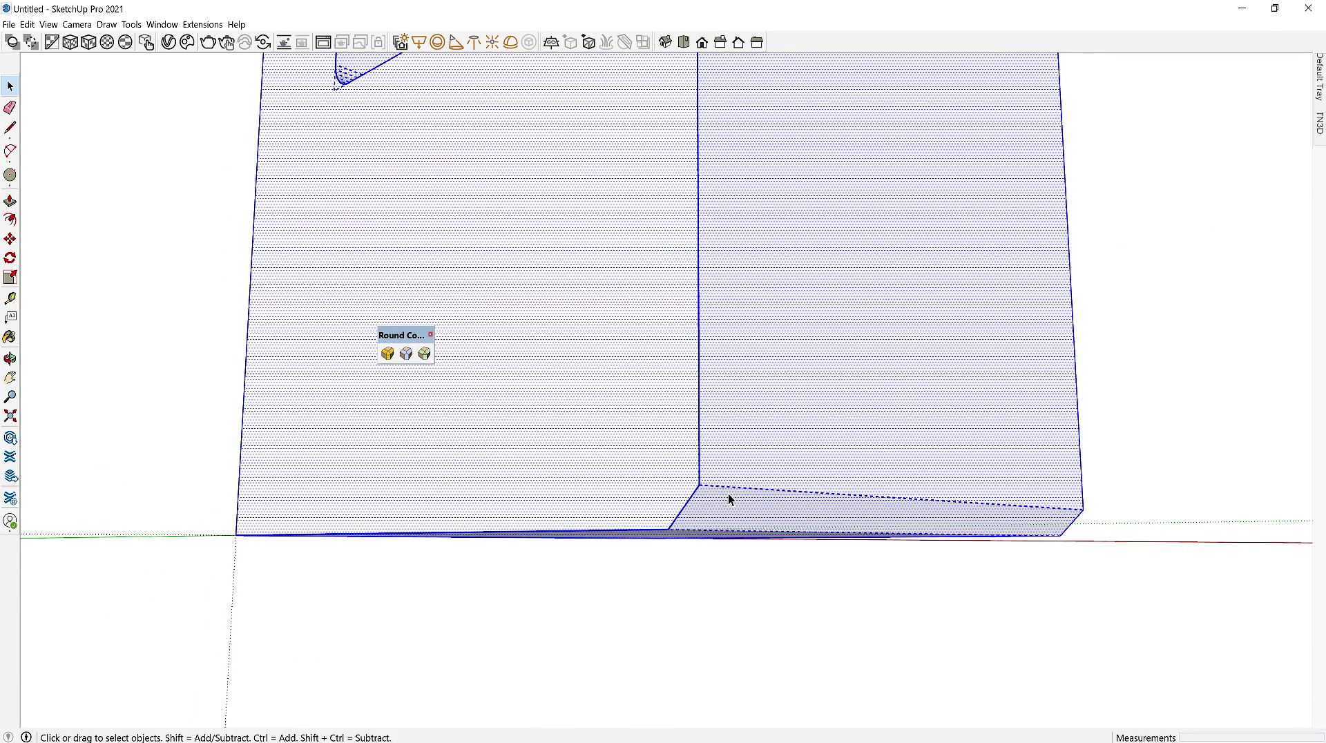
middle_click_drag(728, 498, 849, 438)
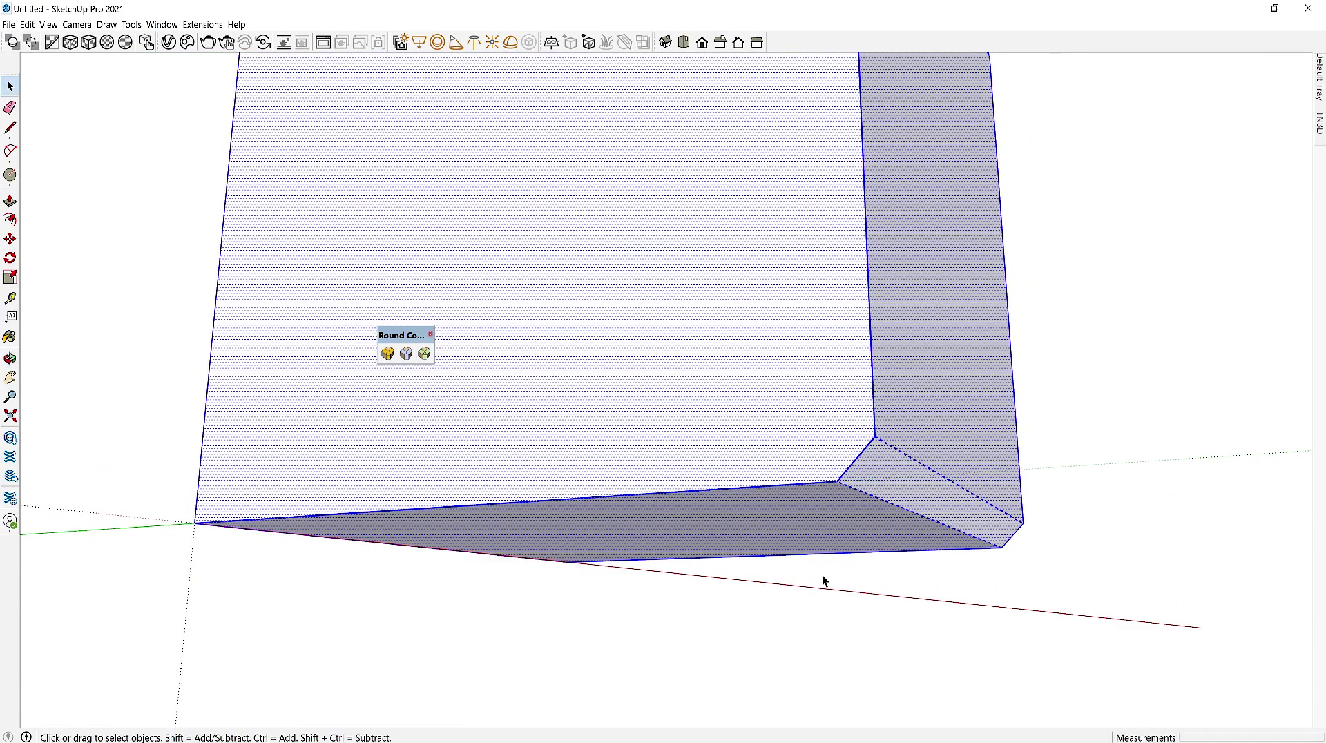
middle_click_drag(822, 573, 694, 431)
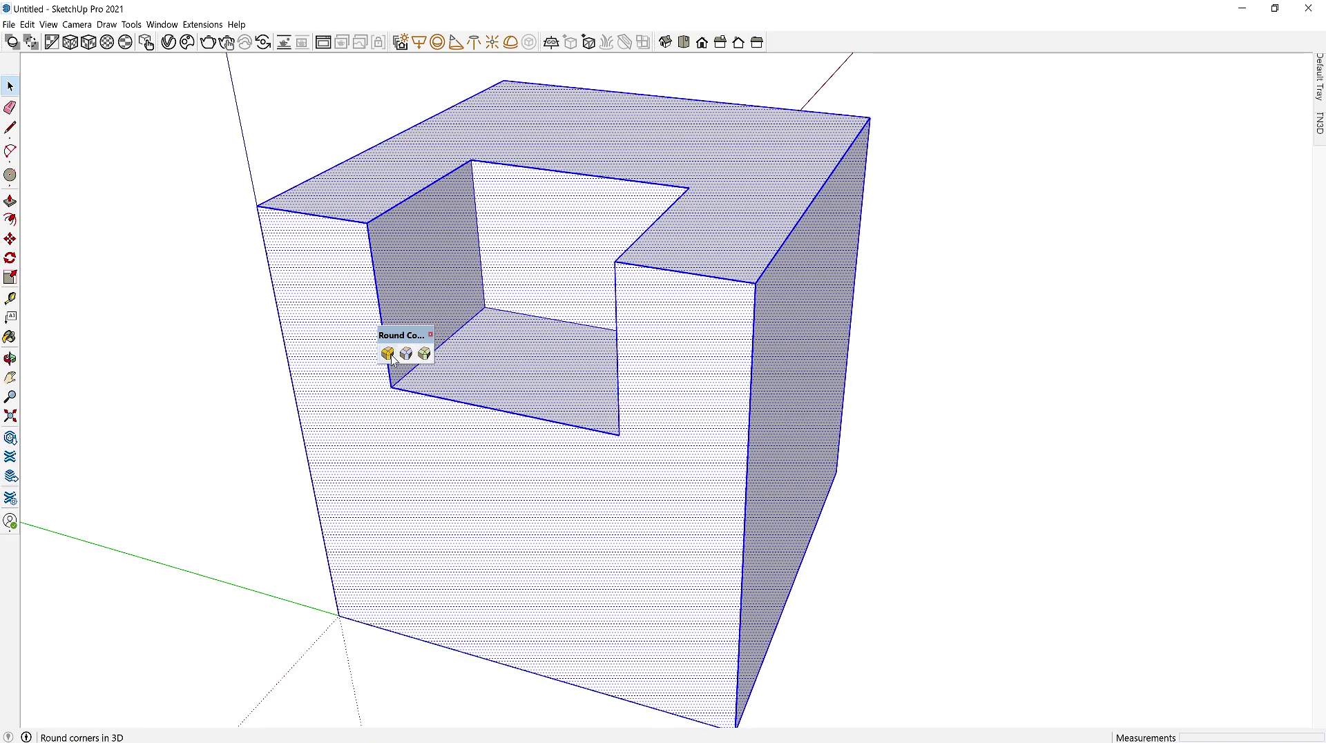
Round all edges of the selected cube with a 1/2" RoundCorner offset.
left_click(388, 354)
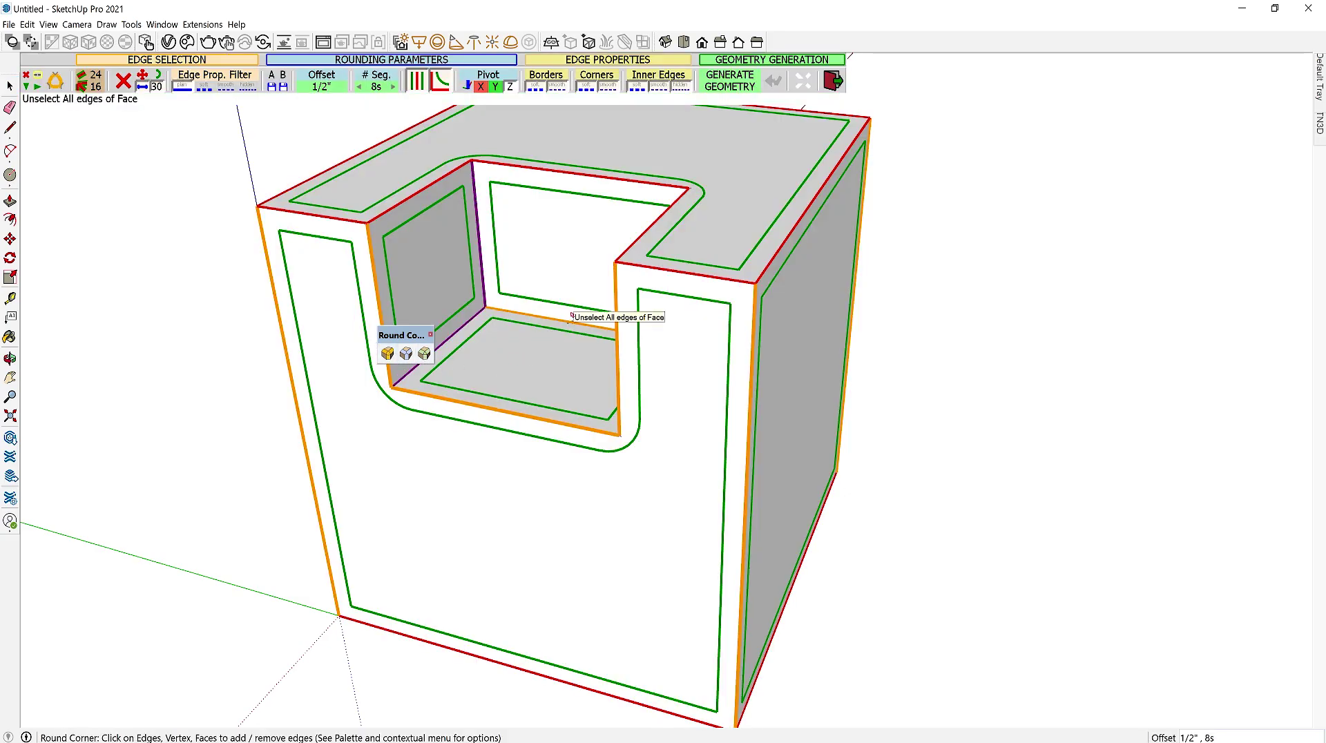
key("Return")
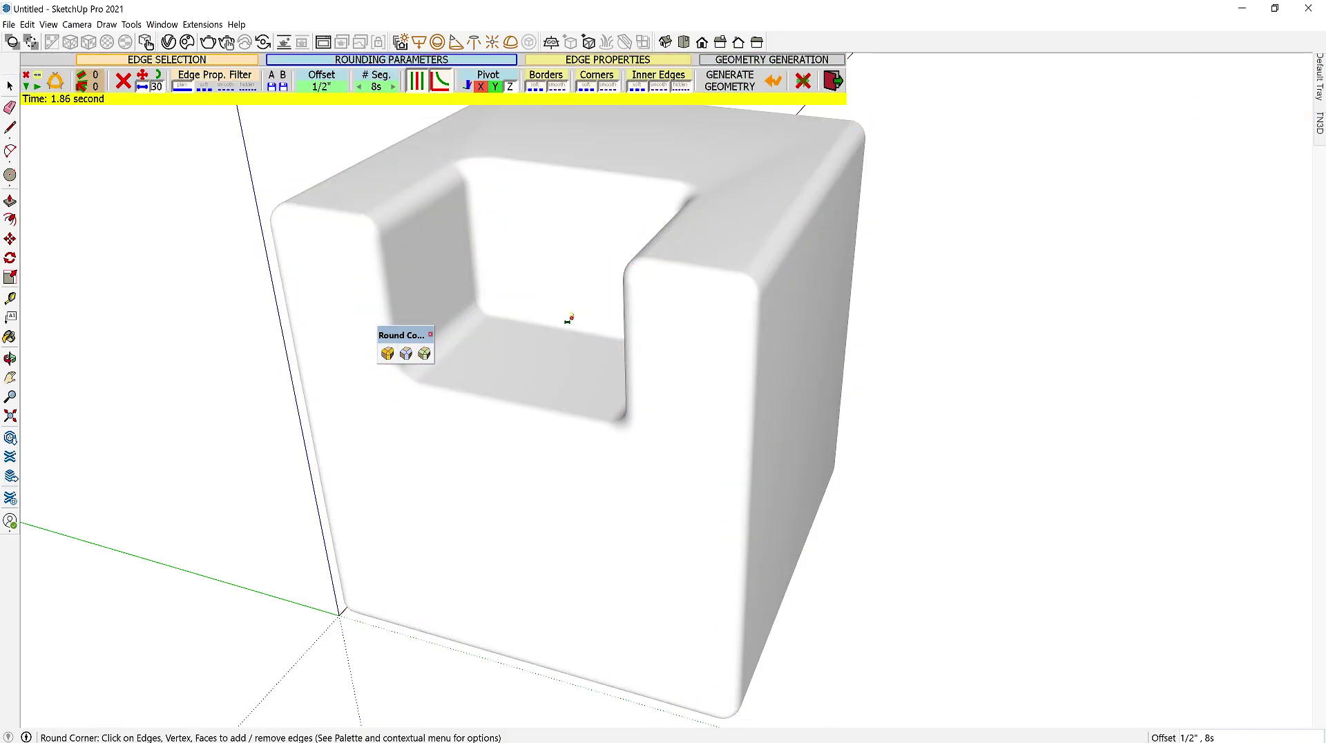
key("space")
middle_click_drag(571, 312, 594, 305)
Clear the selection to view the smooth shading, and toggle display of hidden objects.
triple_click(593, 313)
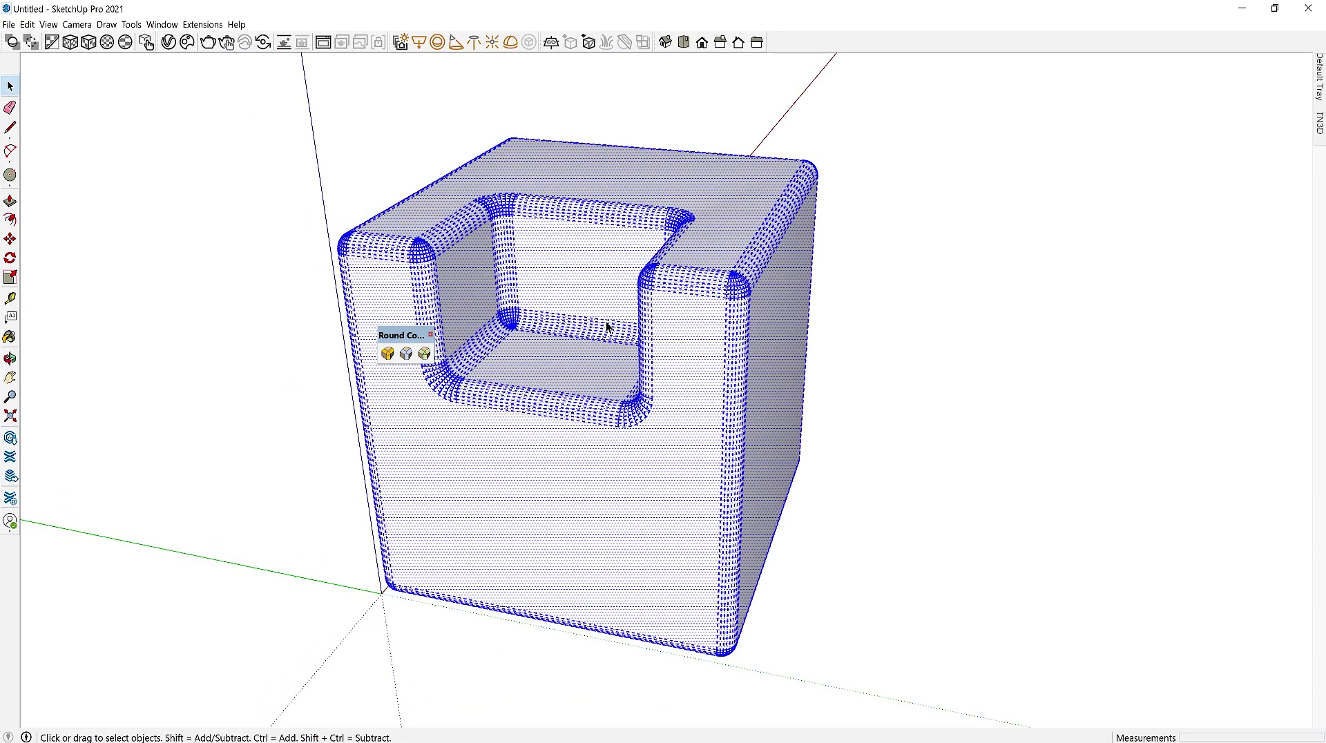
left_click(69, 24)
left_click(301, 128)
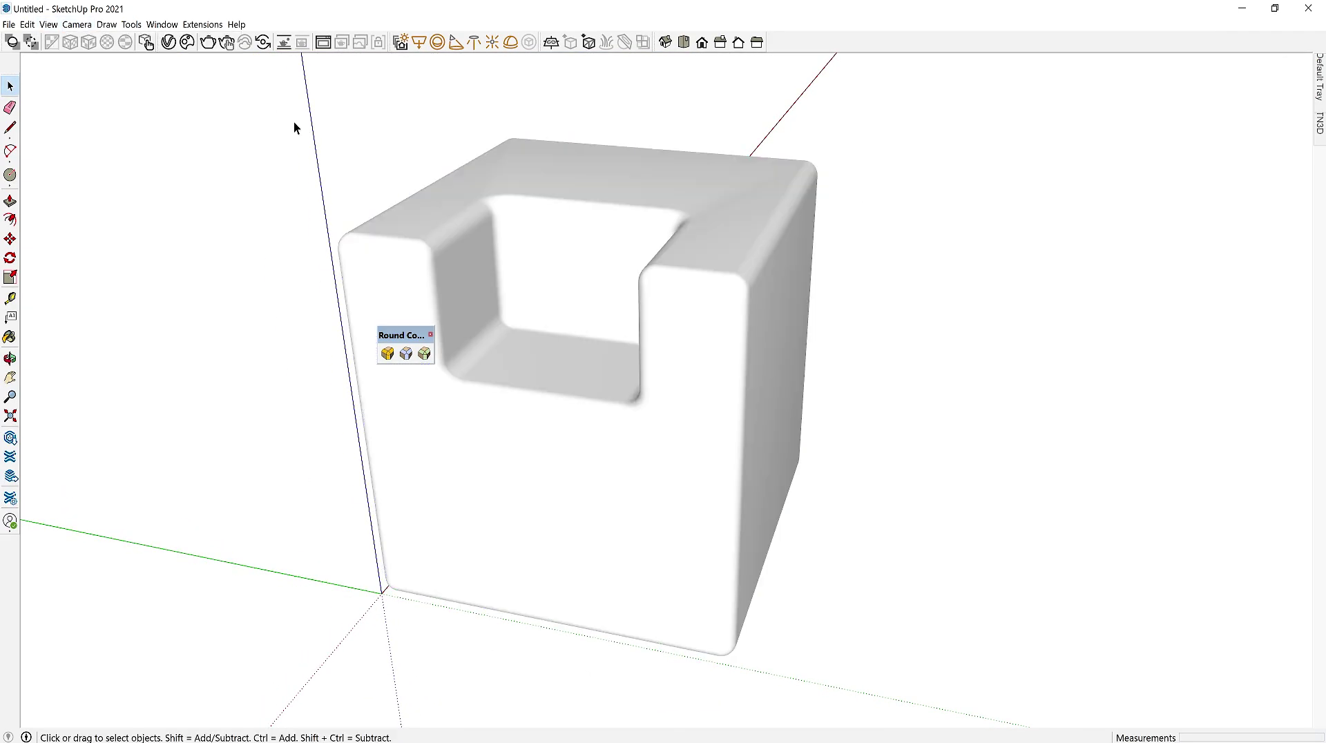
left_click(49, 24)
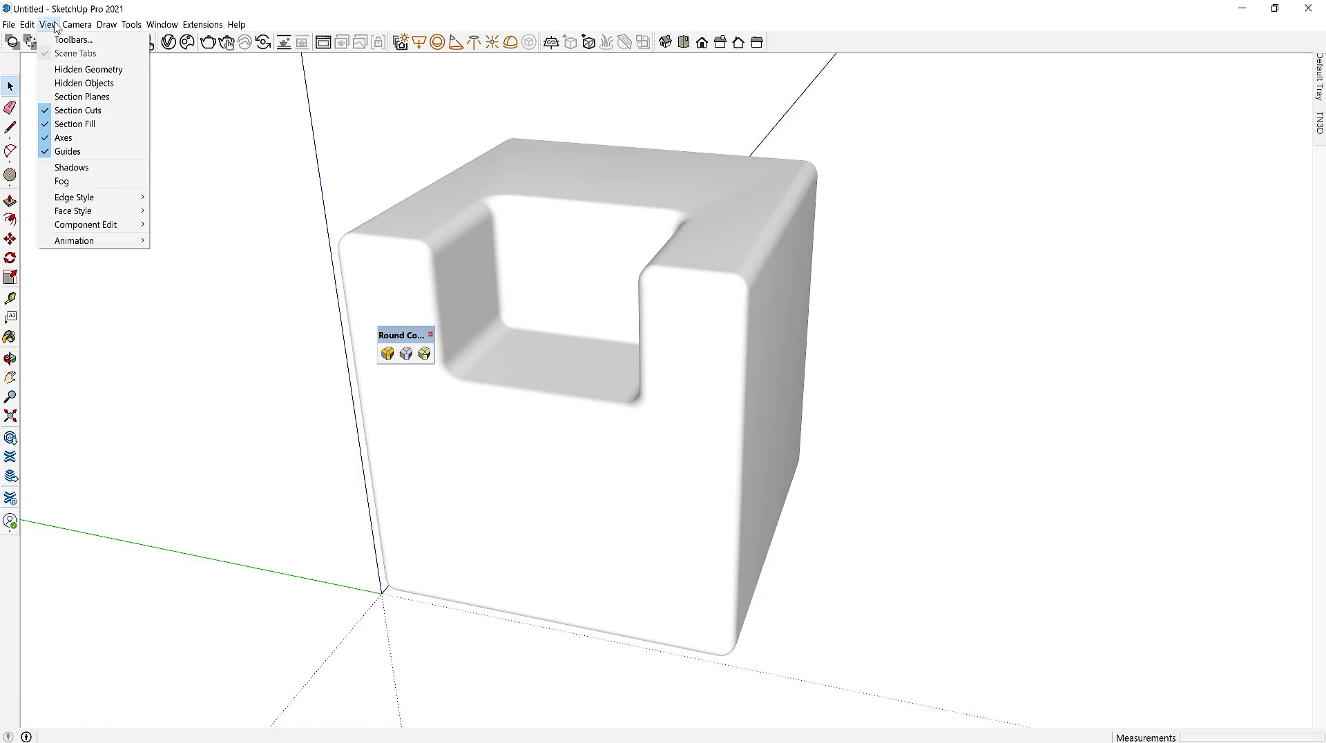
left_click(92, 84)
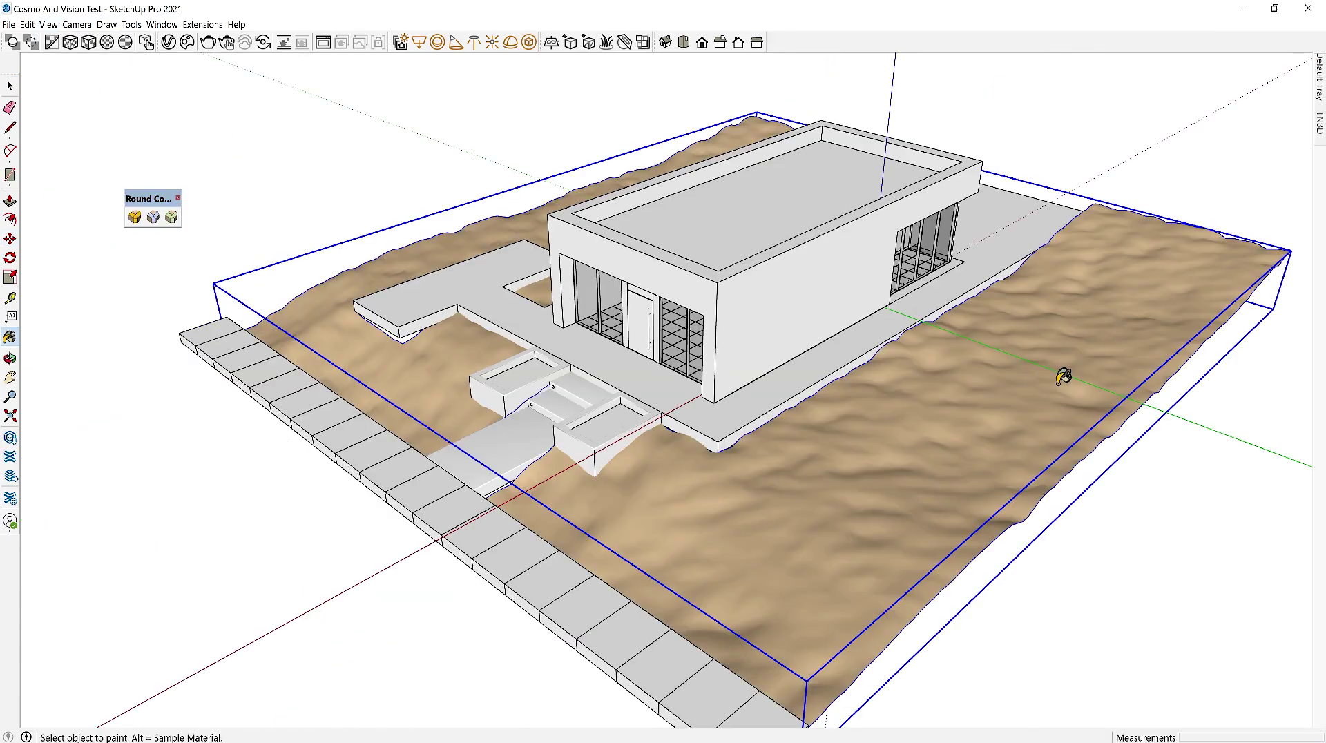
Orbit around the house and trees down to a ground-level view.
key("space")
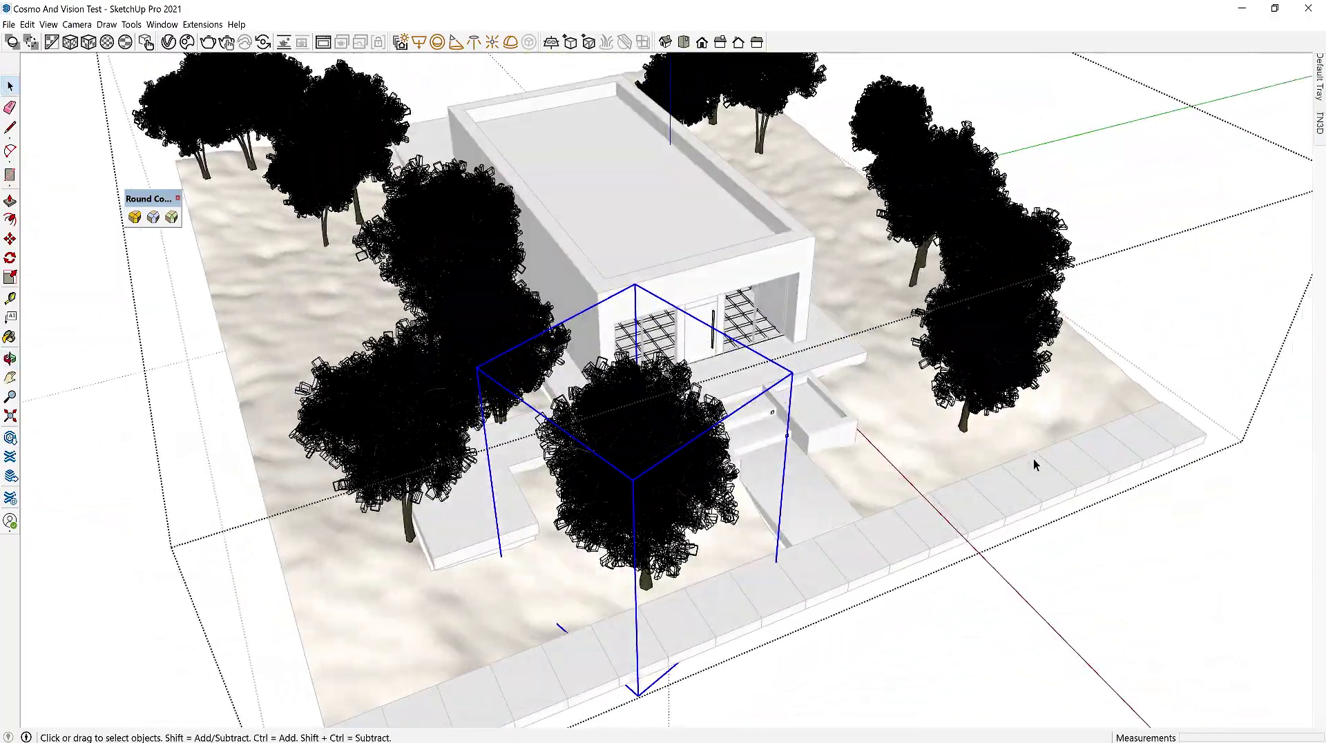
middle_click_drag(1035, 464, 483, 345)
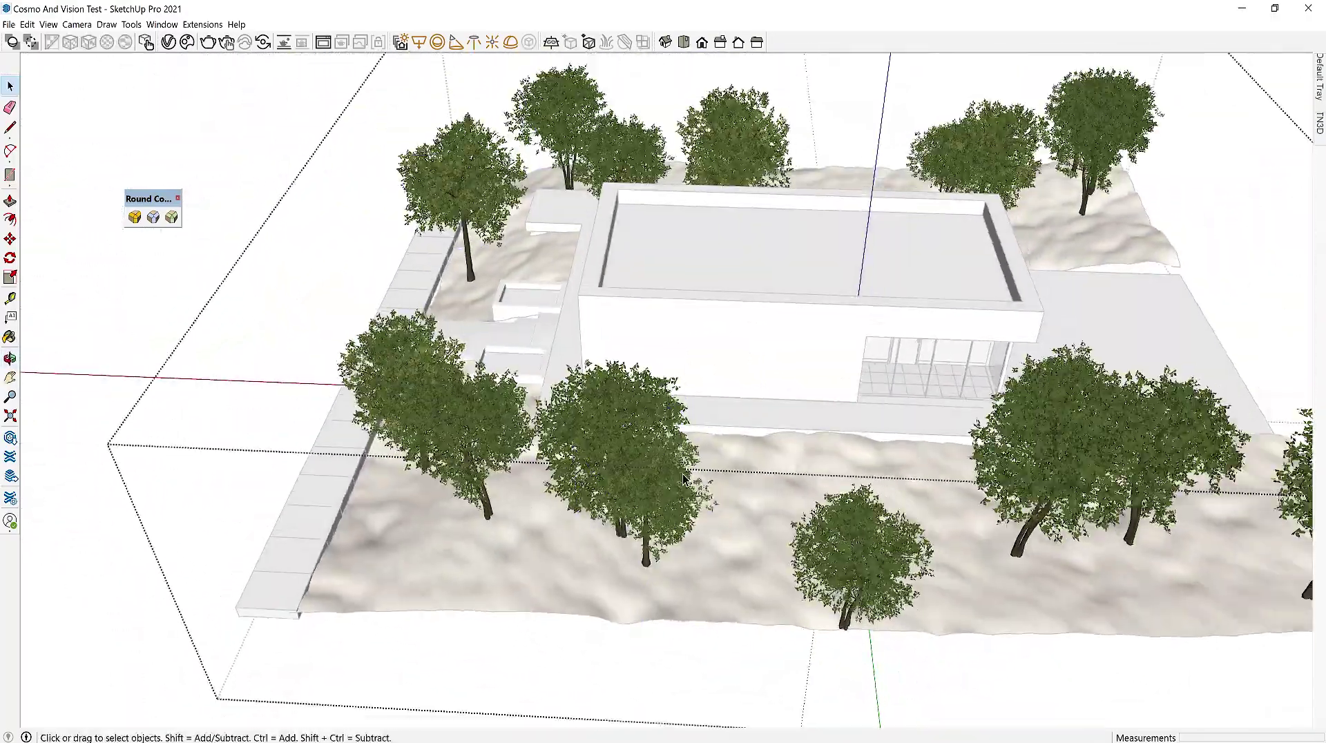
middle_click_drag(621, 414, 648, 436)
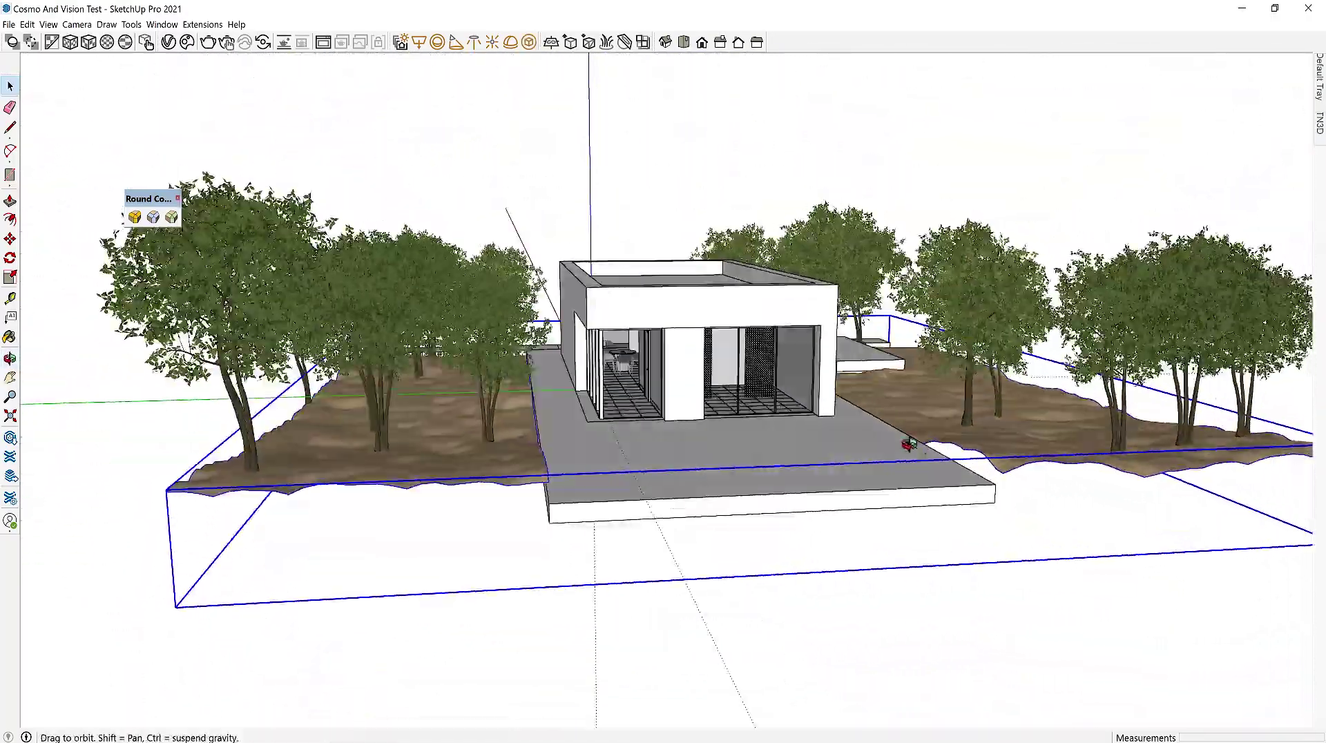
Move the terrain downward and select the right-hand tree to reposition it.
key("m")
scroll(675, 478, "up", 3)
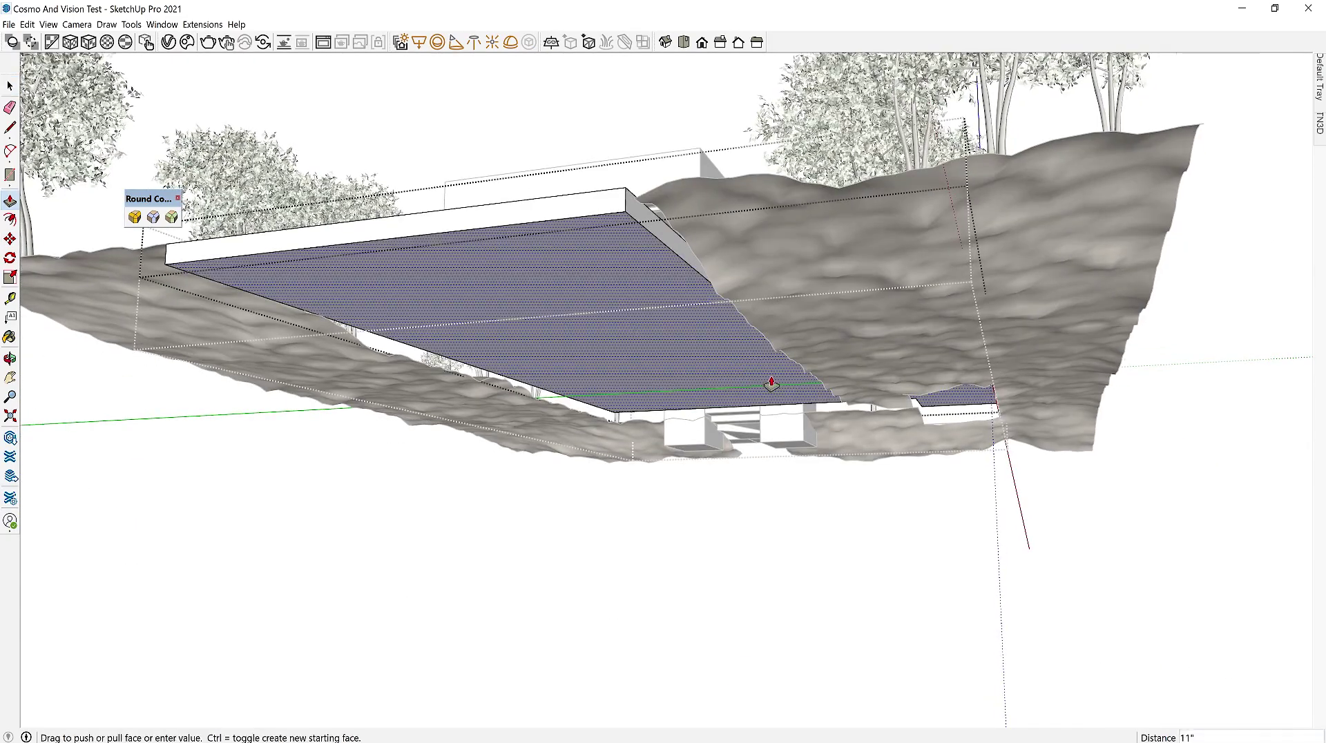
left_click(842, 428)
middle_click_drag(842, 428, 695, 420)
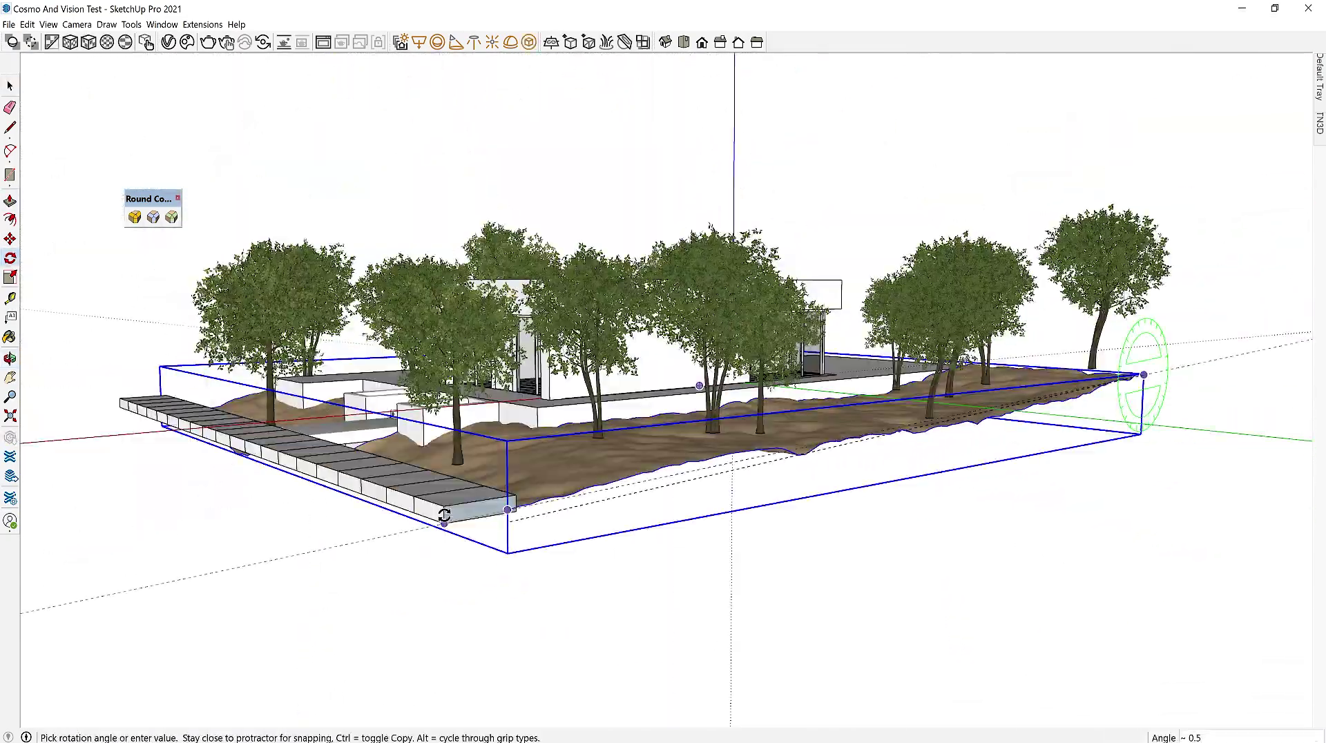
key("space")
scroll(663, 413, "up", 6)
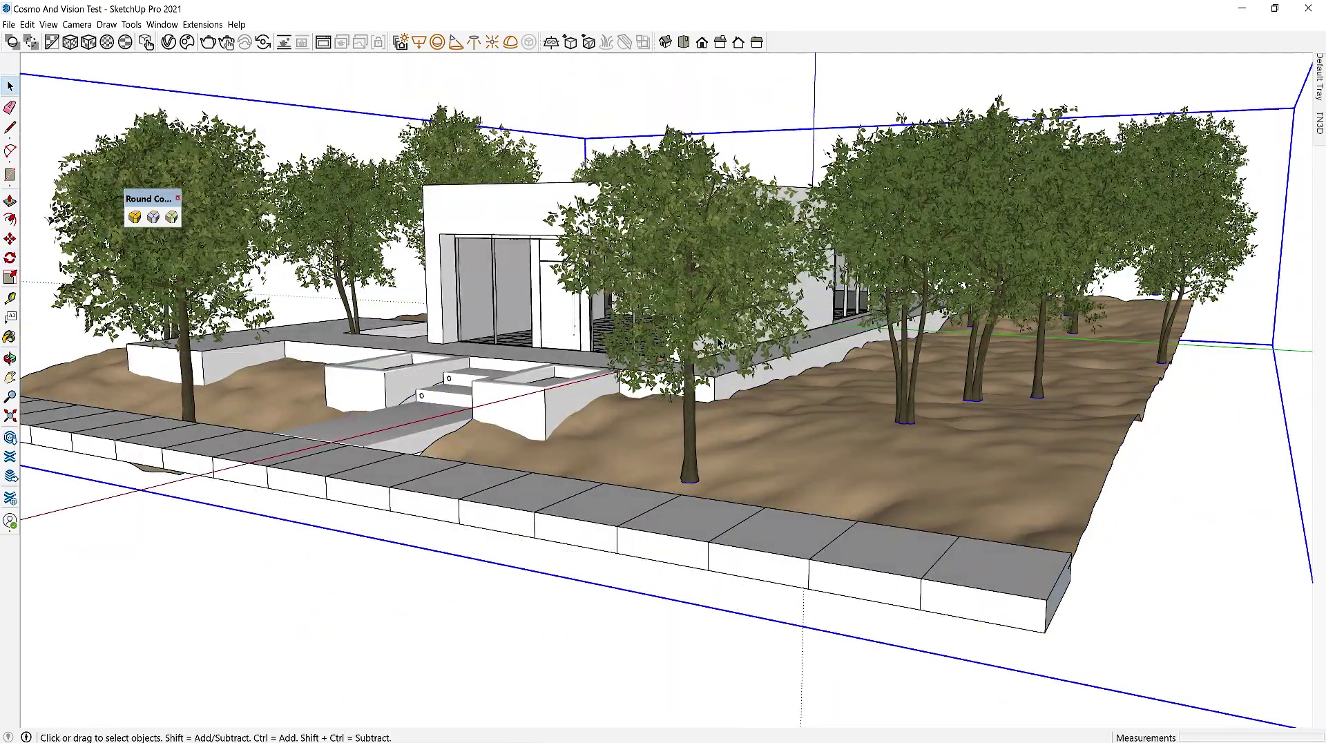
key("m")
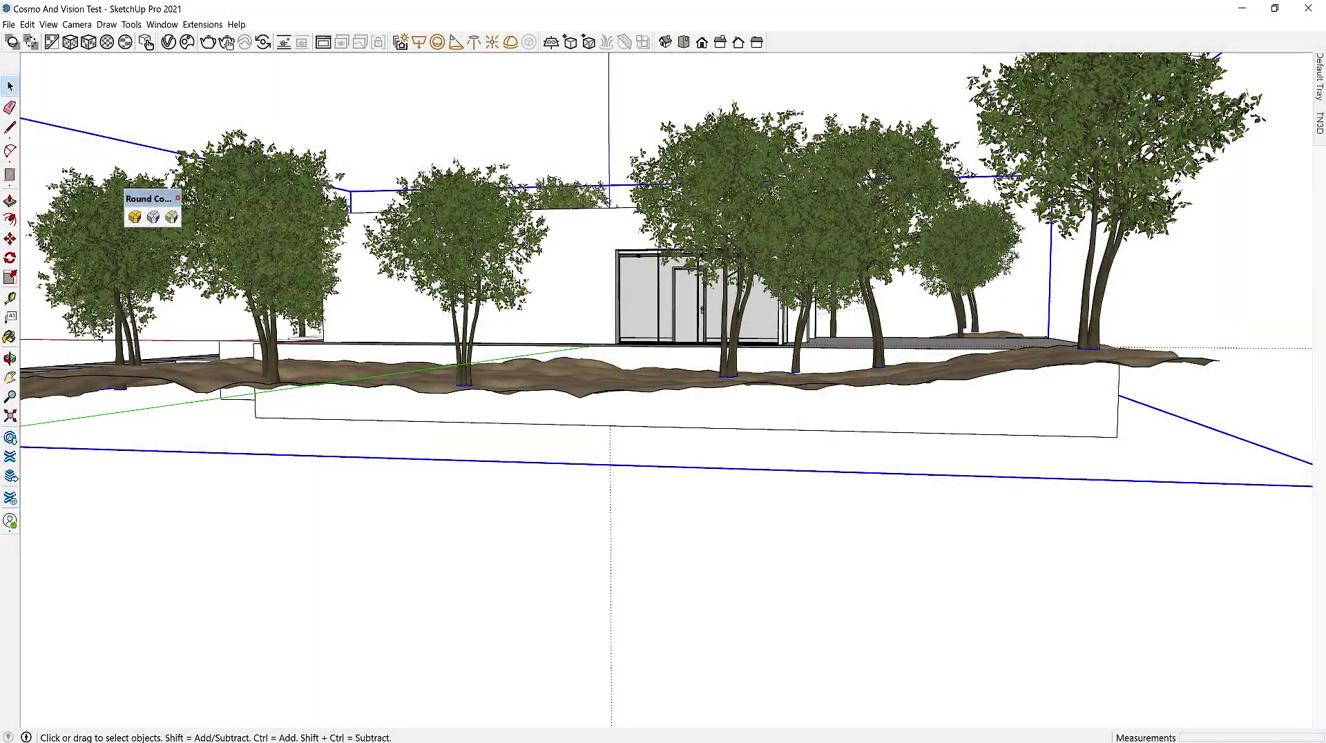
left_click(1023, 232)
scroll(711, 341, "down", 3)
scroll(712, 342, "up", 8)
Open the studio's Instagram profile in a new tab from the TN3D website.
key("m")
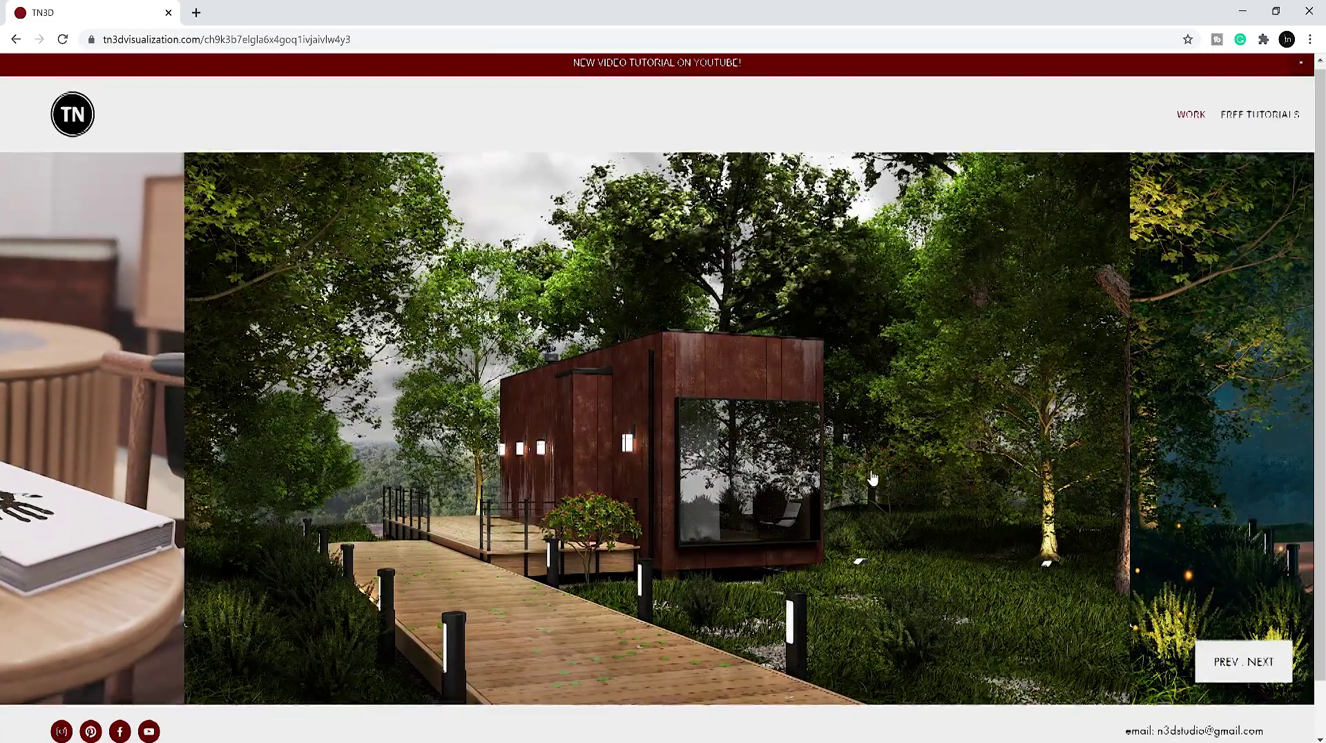
scroll(61, 662, "down", 1)
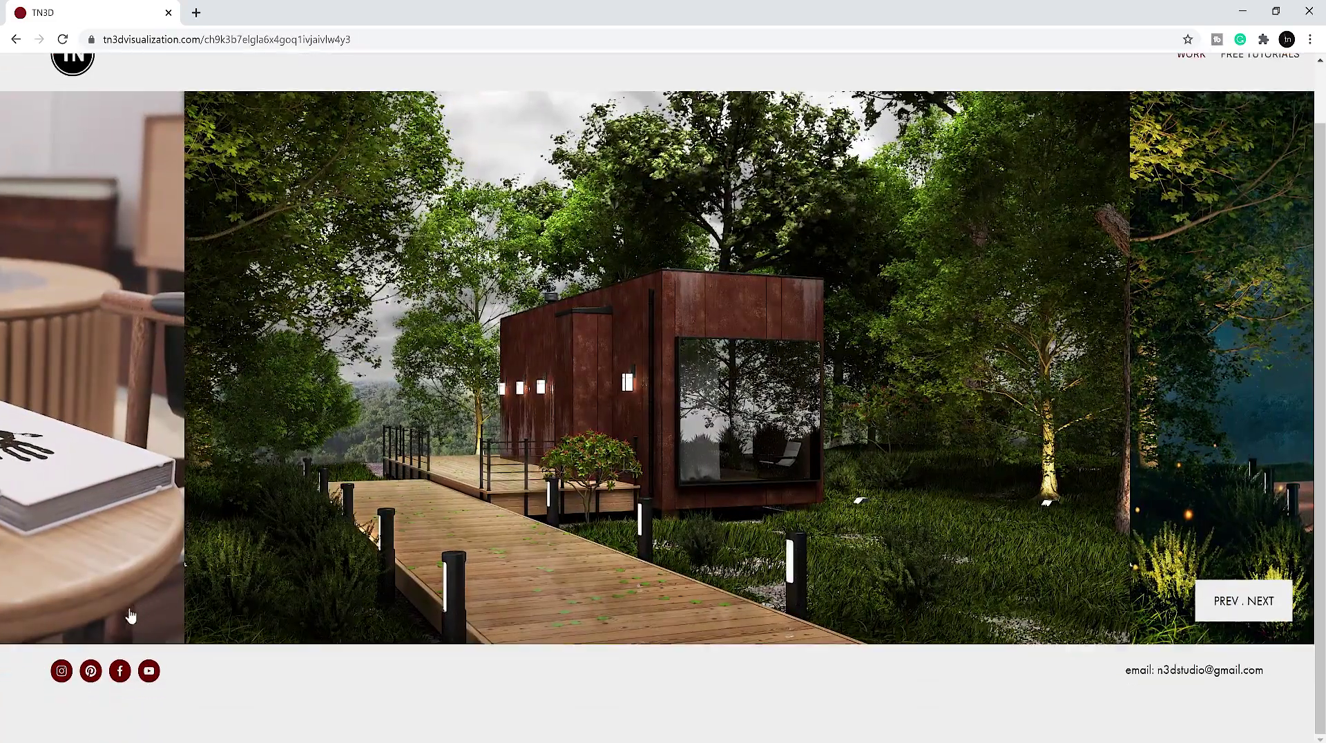
left_click(61, 672)
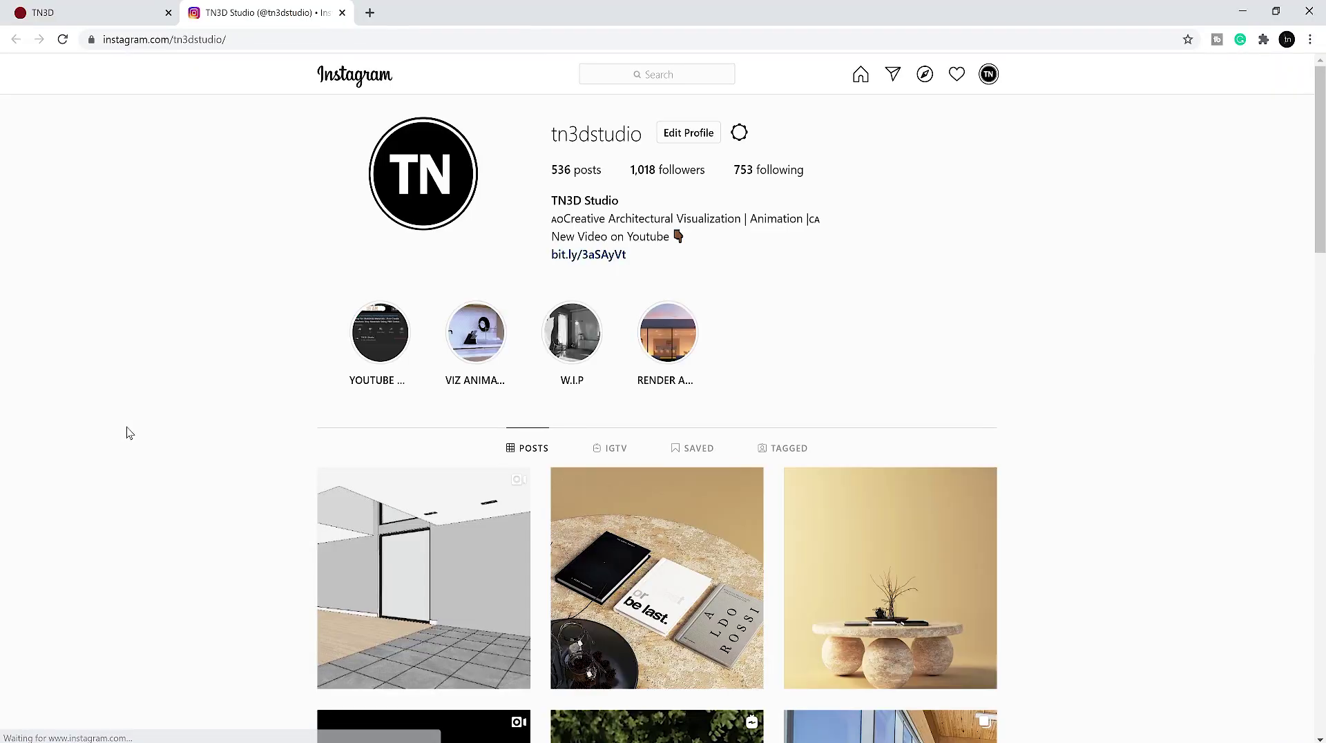
Return to the TN3D website tab and open the studio's Facebook page.
scroll(1010, 280, "down", 5)
scroll(1015, 281, "up", 5)
left_click(104, 13)
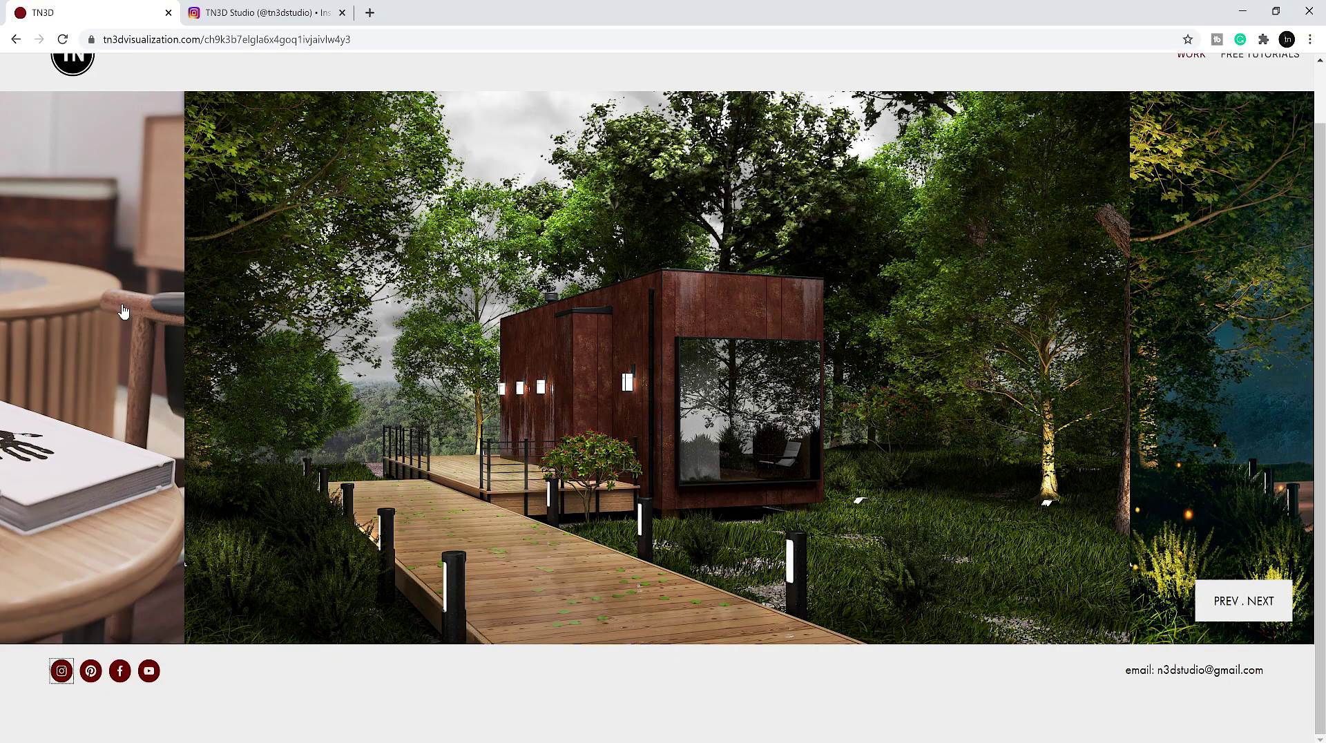
left_click(121, 672)
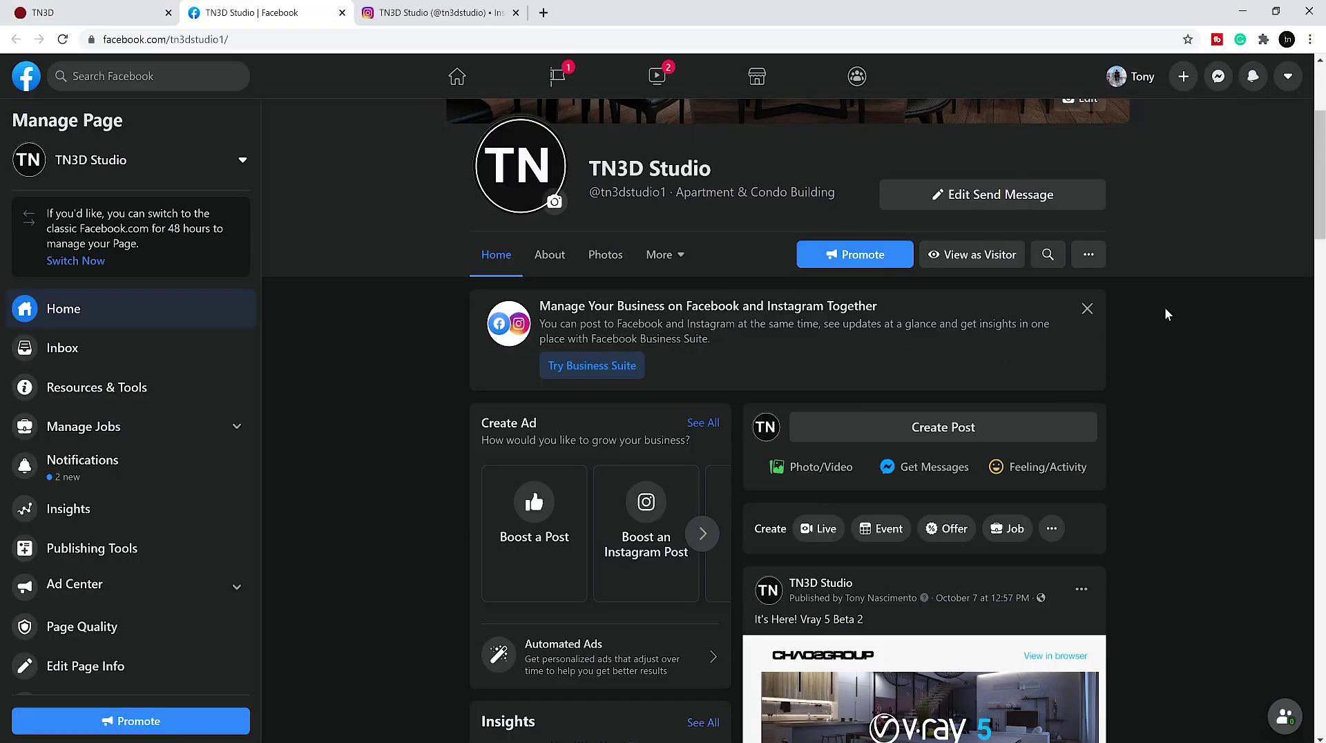